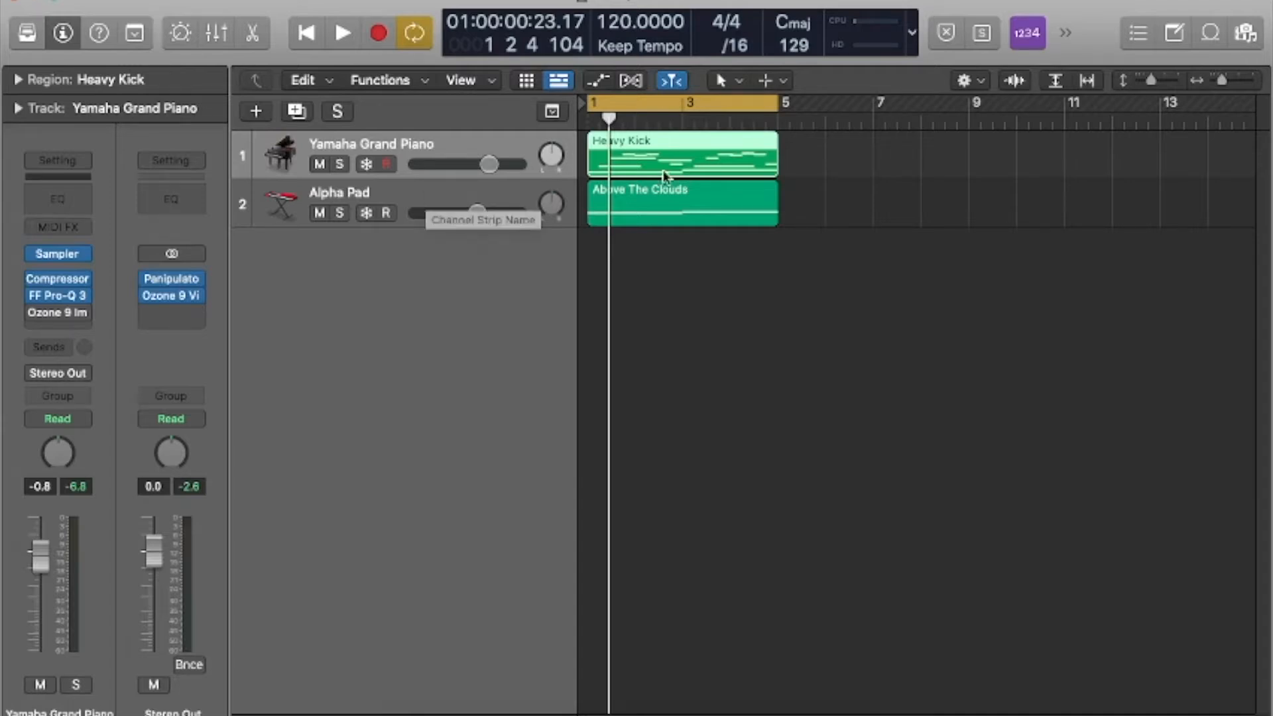
Name the Heavy Kick and Above The Clouds regions after their tracks.
drag(825, 205, 587, 156)
right_click(645, 142)
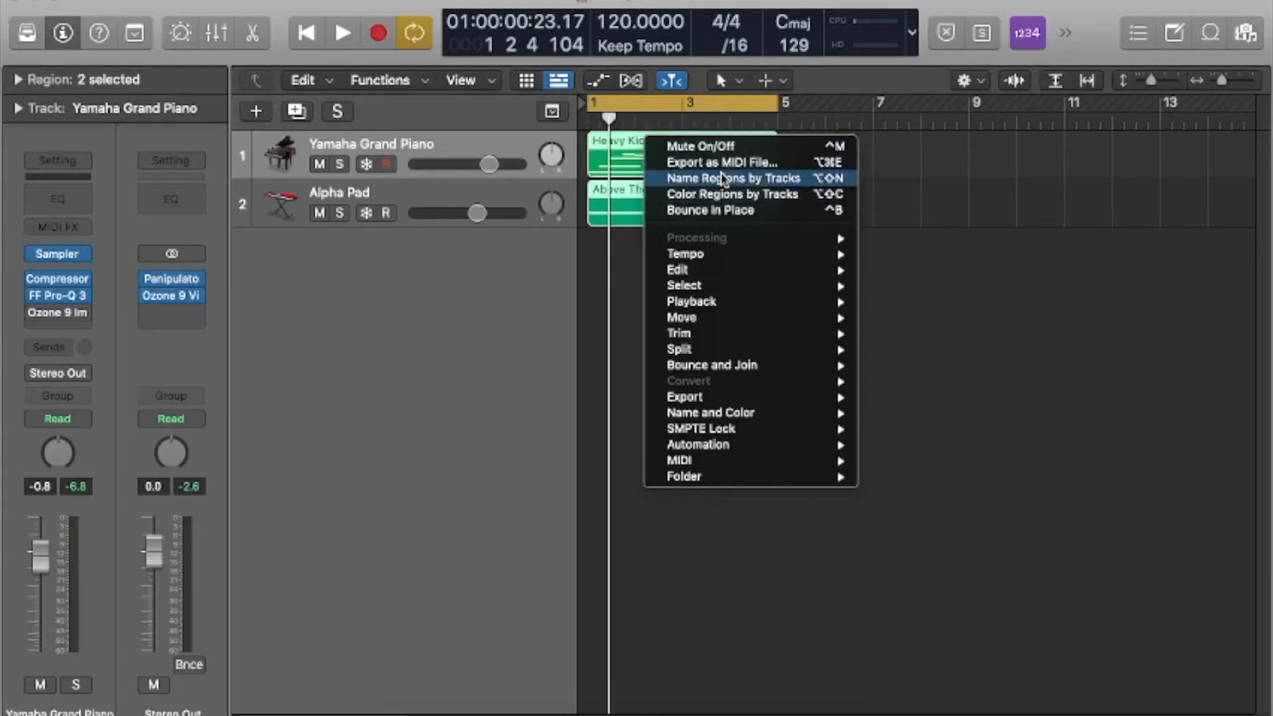
click(689, 178)
click(881, 177)
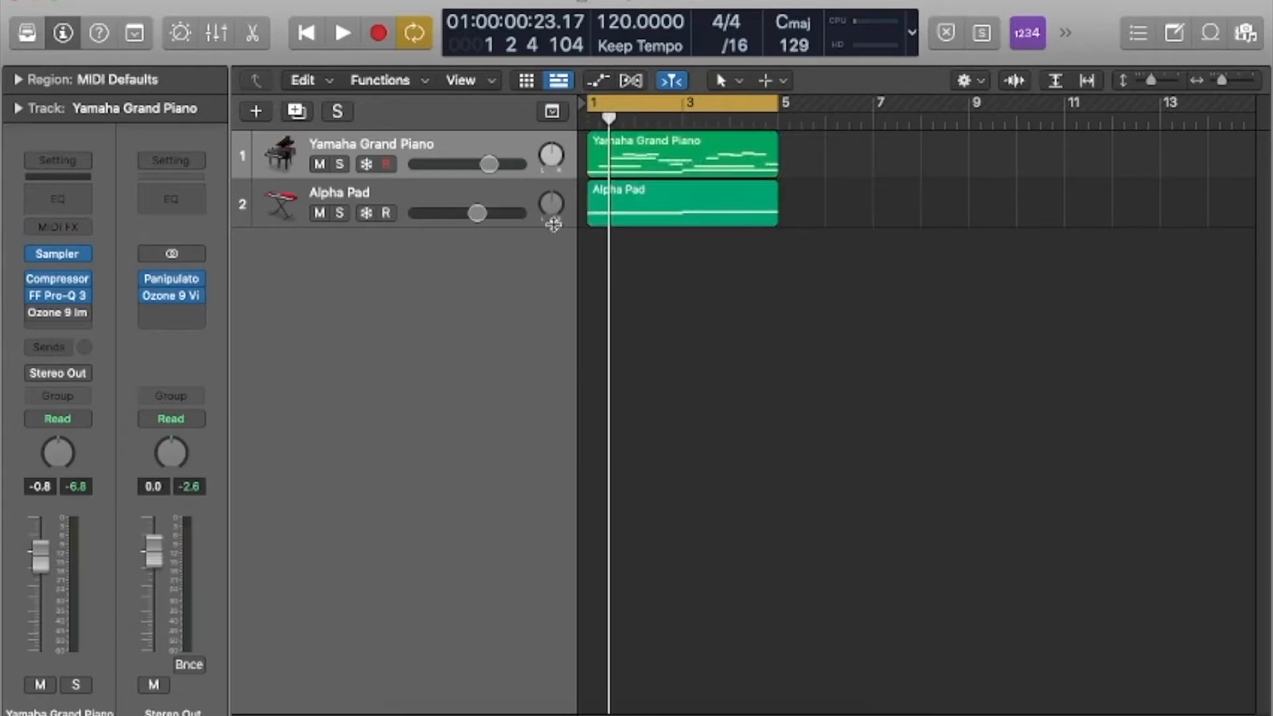
Solo the Yamaha Grand Piano track, listen to its region, and take the track out of solo.
click(434, 149)
click(339, 165)
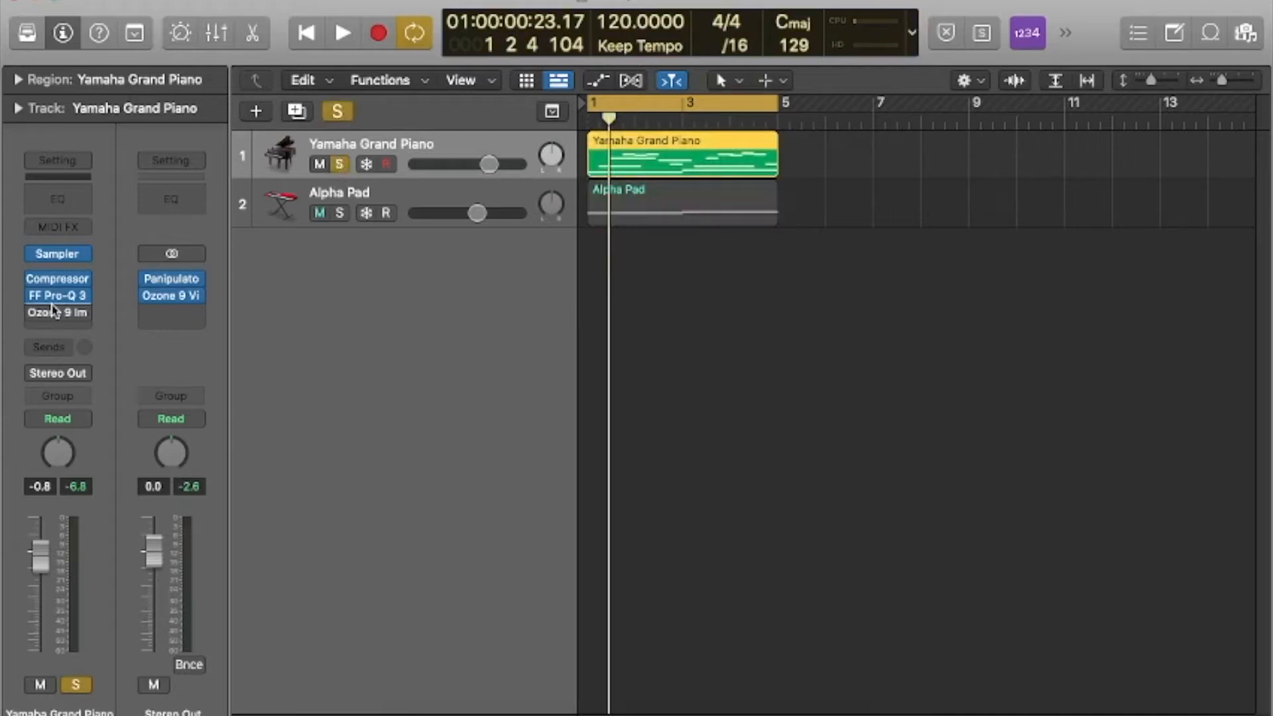
key(space)
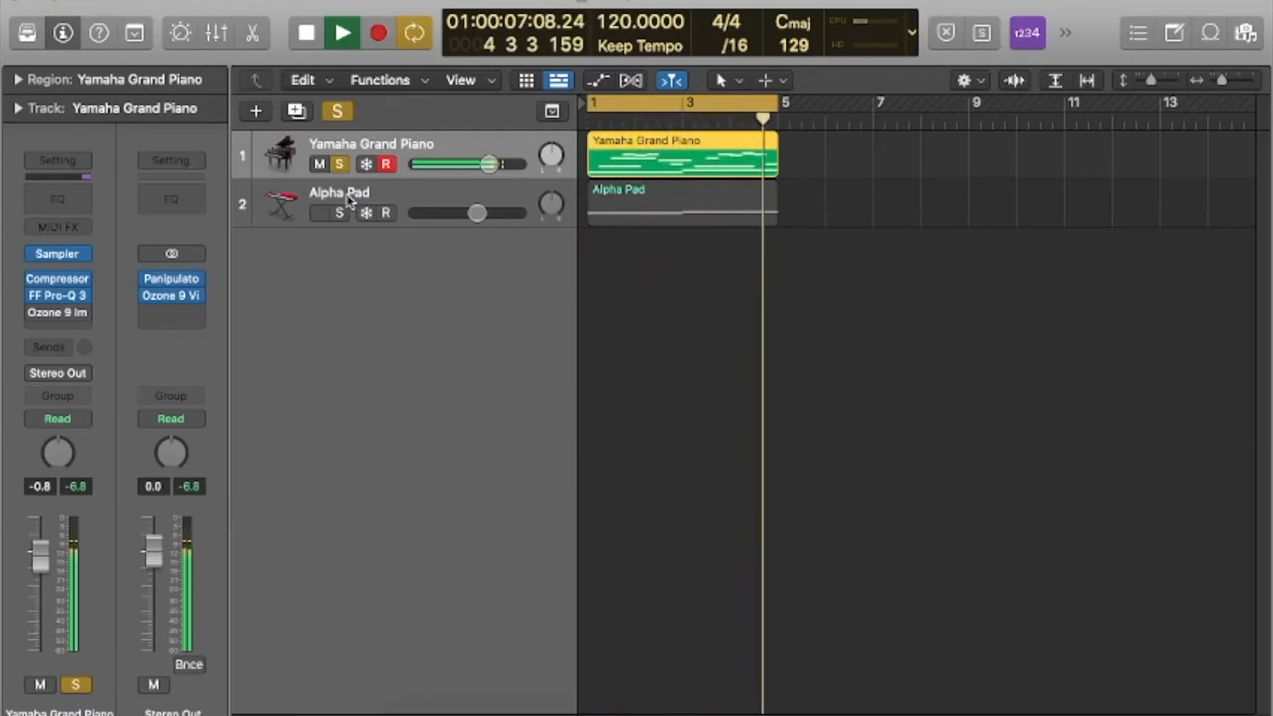
click(340, 166)
key(space)
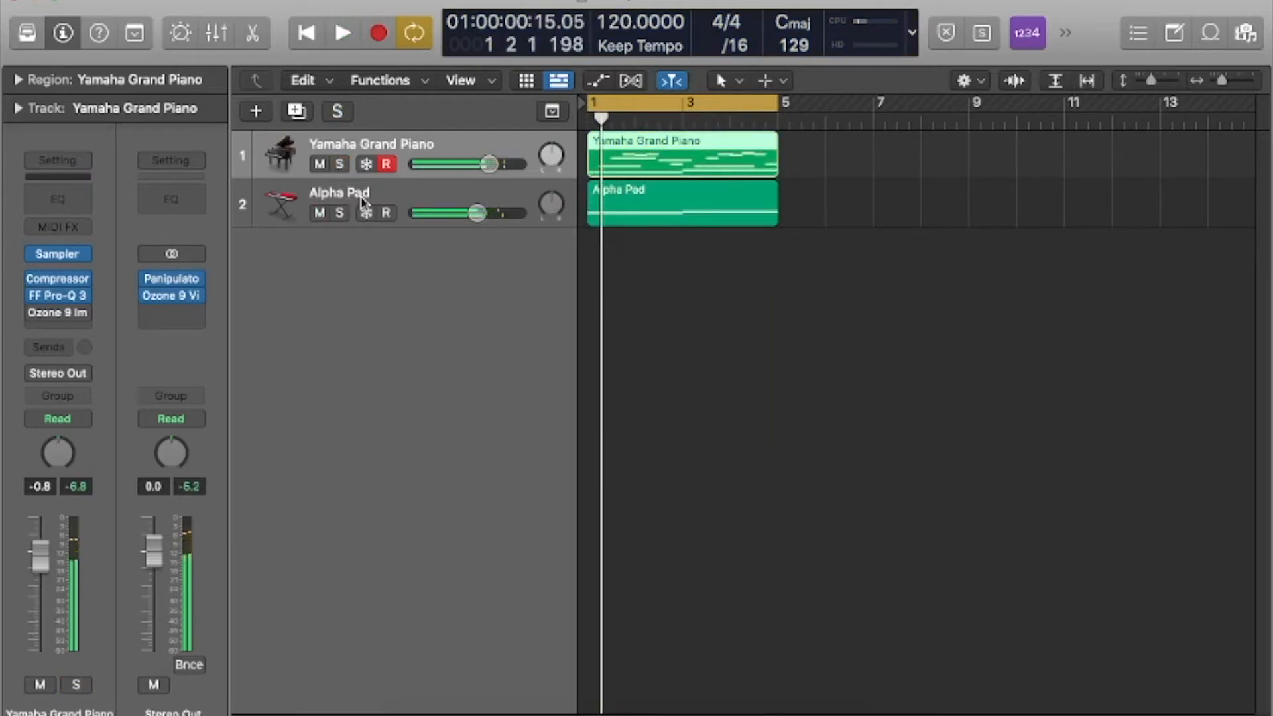
Solo the Alpha Pad track, listen to its region, and take the track out of solo.
click(351, 213)
click(340, 214)
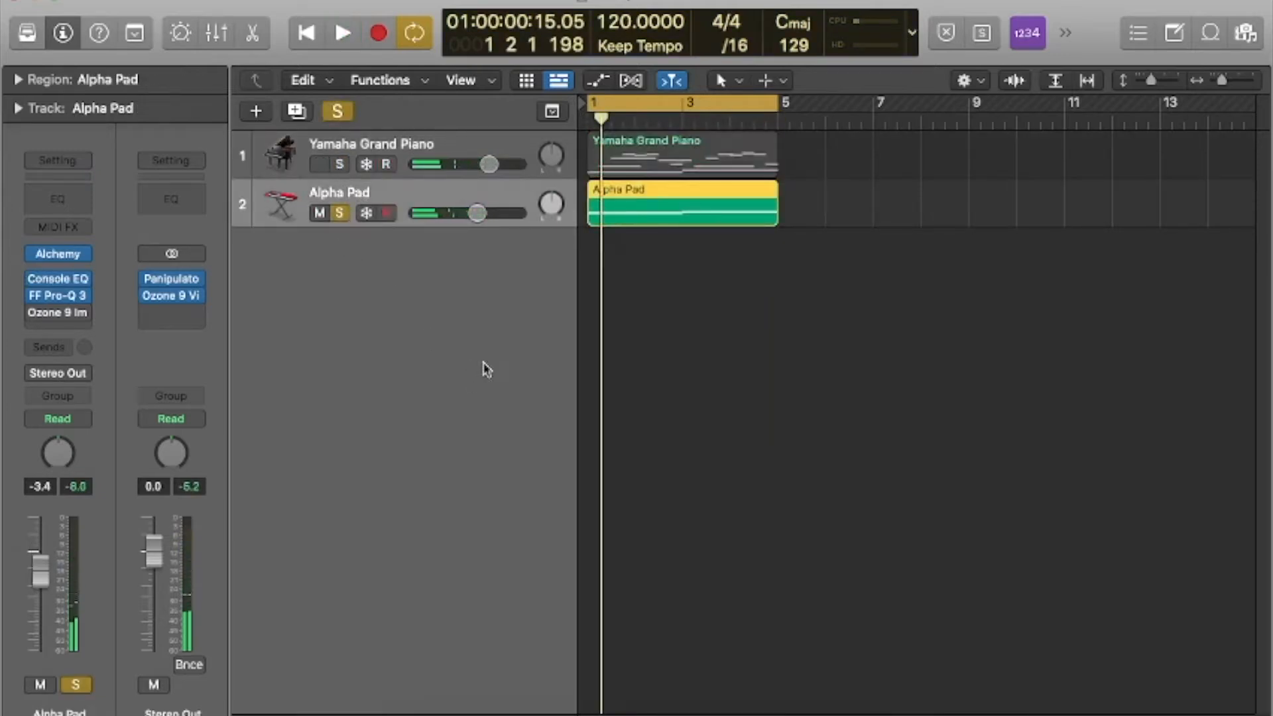
key(space)
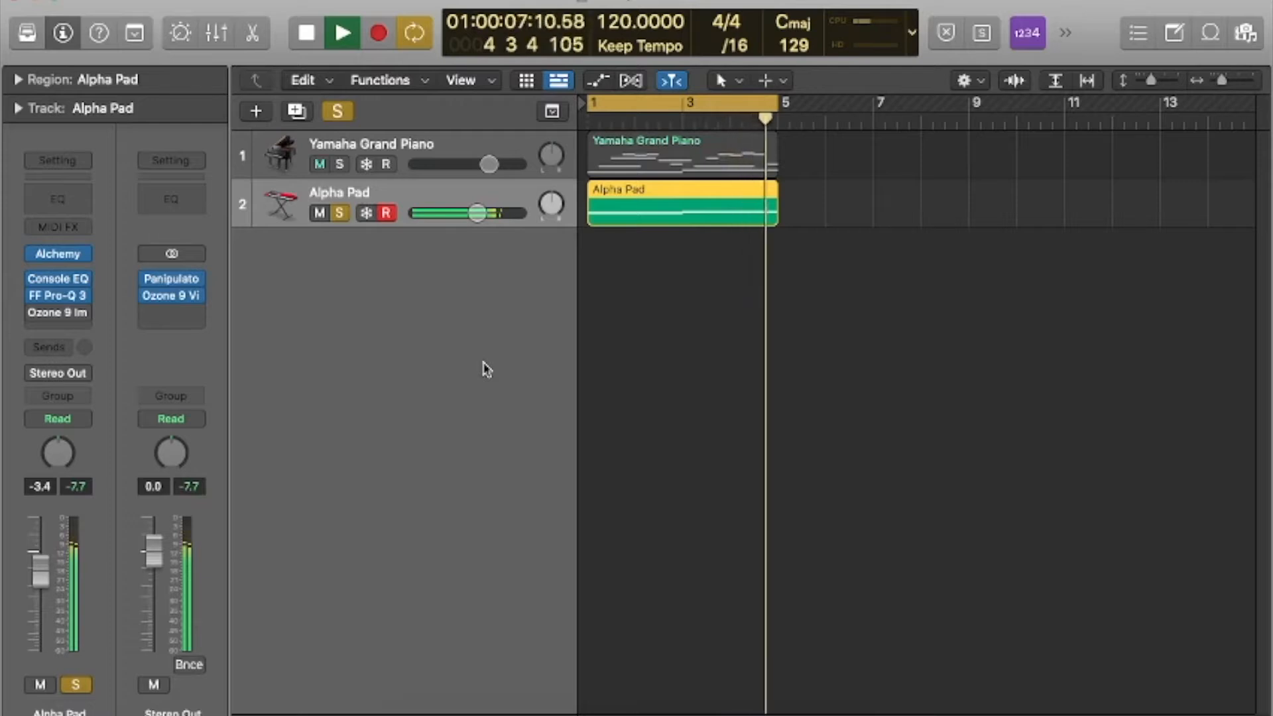
key(space)
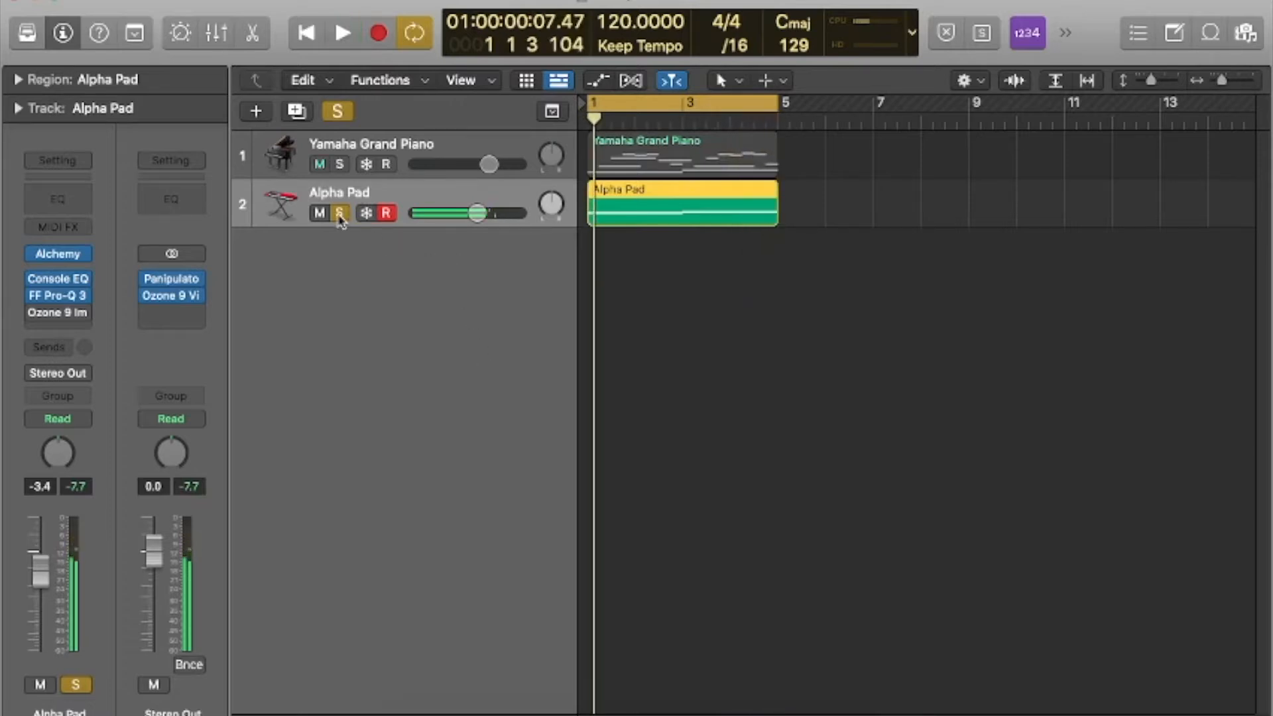
click(339, 213)
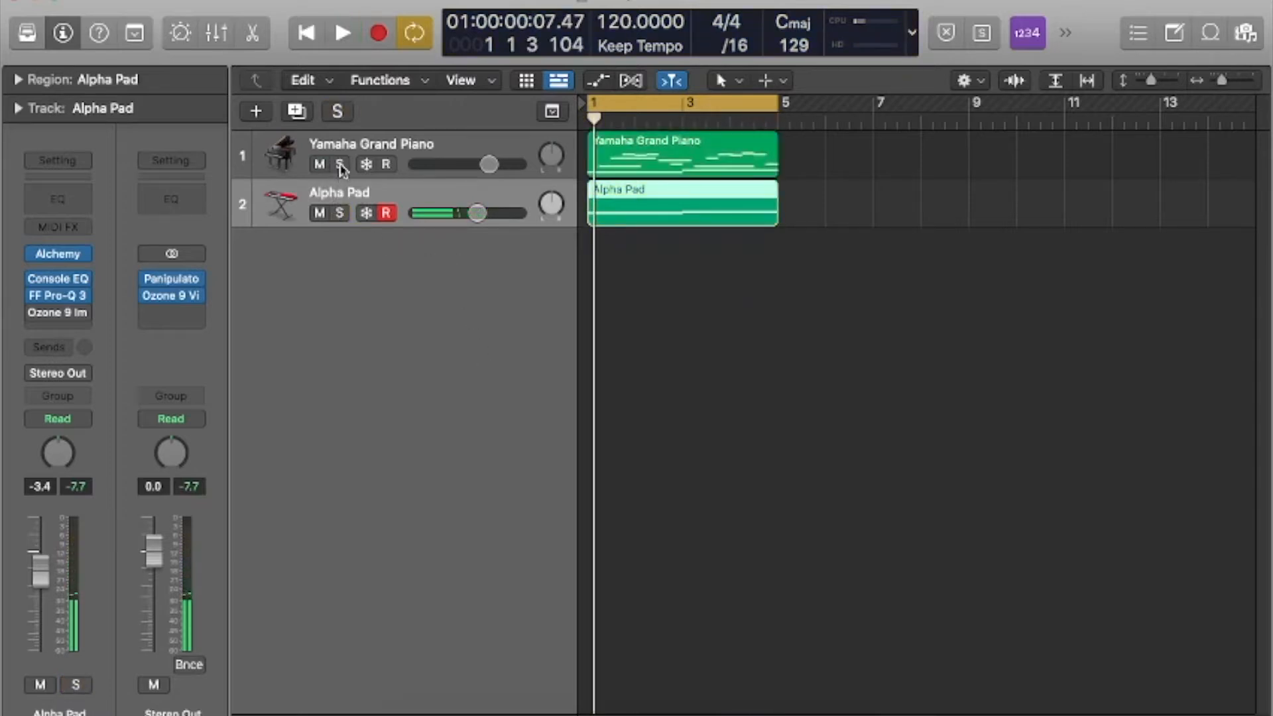
Solo both the Yamaha Grand Piano and Alpha Pad tracks and listen to them together.
click(339, 165)
click(340, 213)
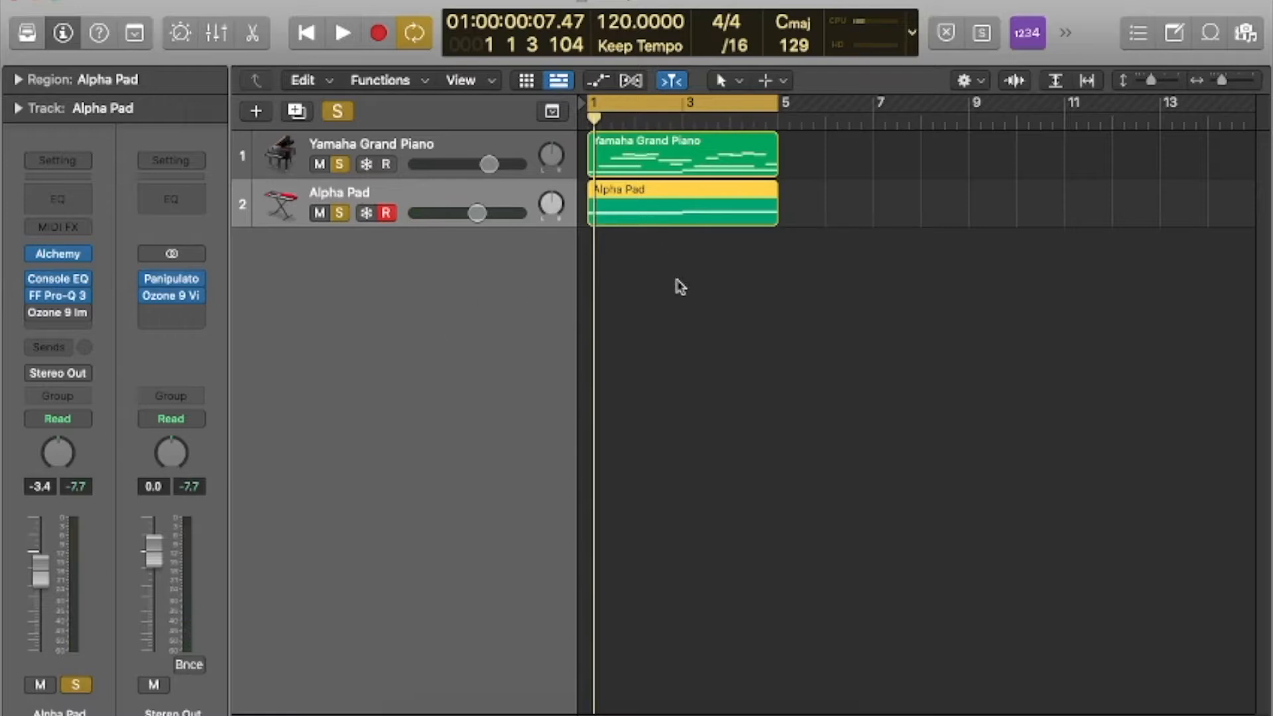
key(space)
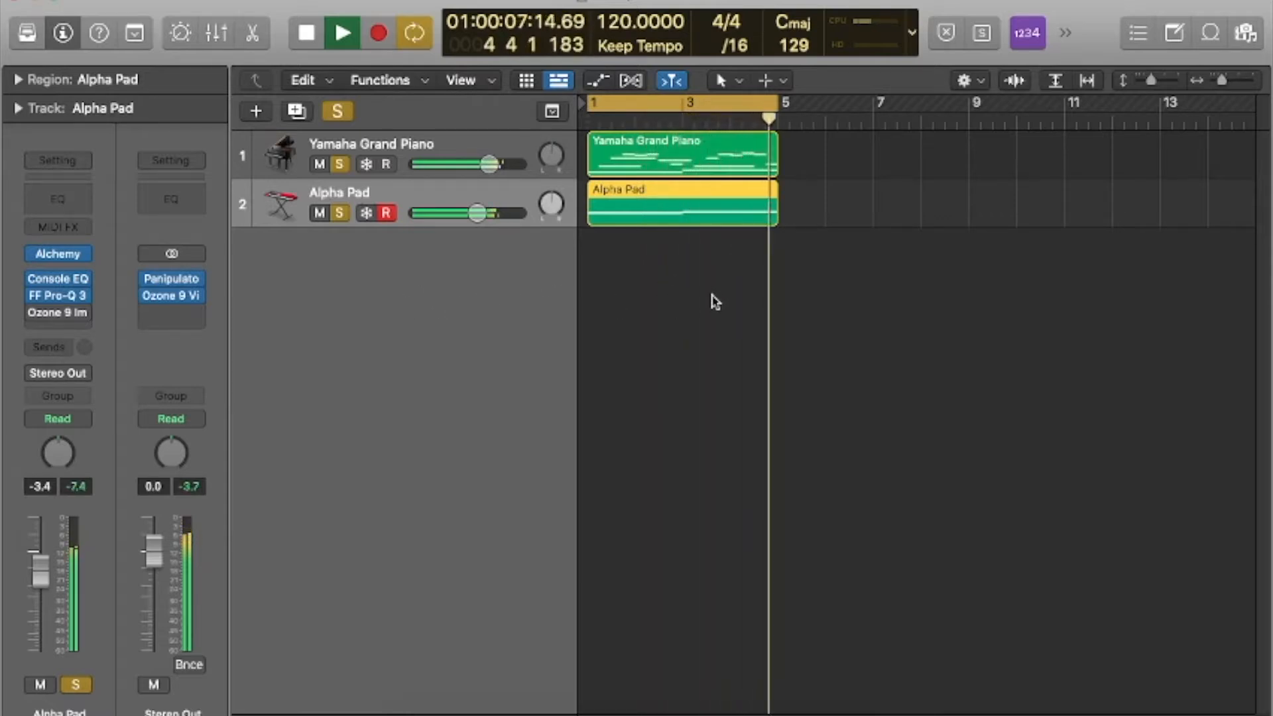
key(space)
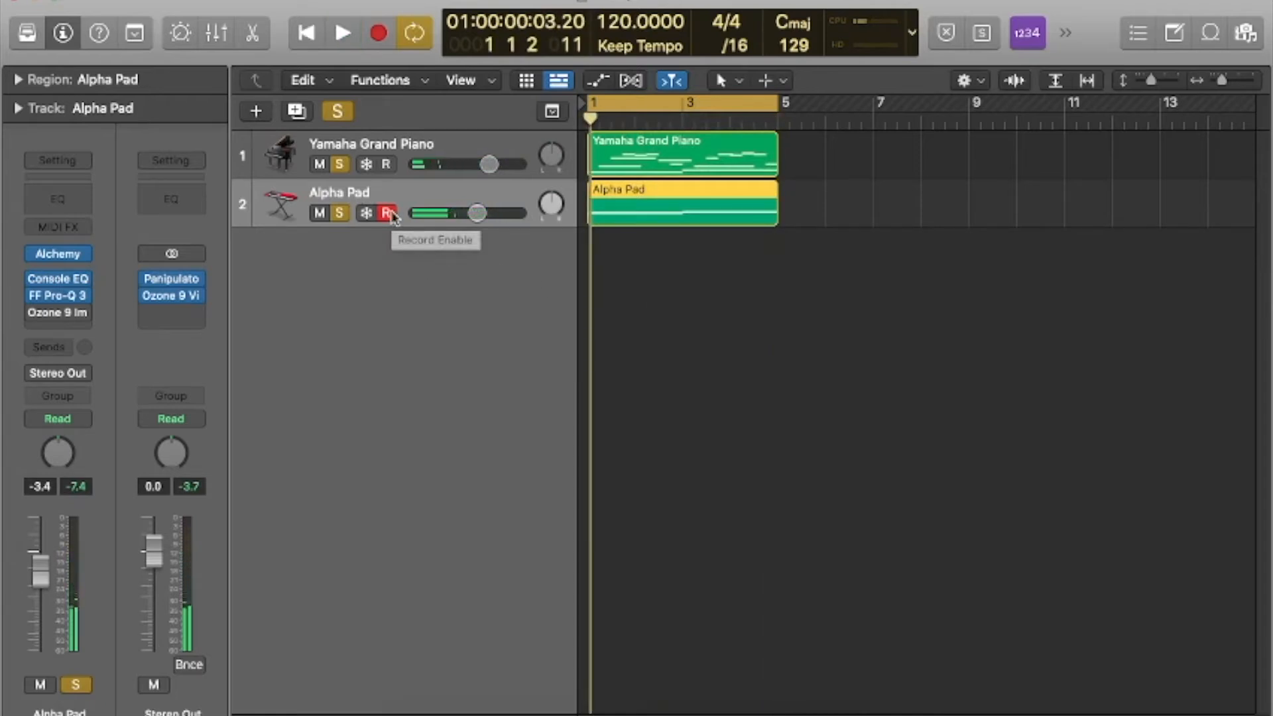
Select the Yamaha Grand Piano track and open the Ozone 9 Imager on its channel strip with the plug-in enabled.
click(459, 141)
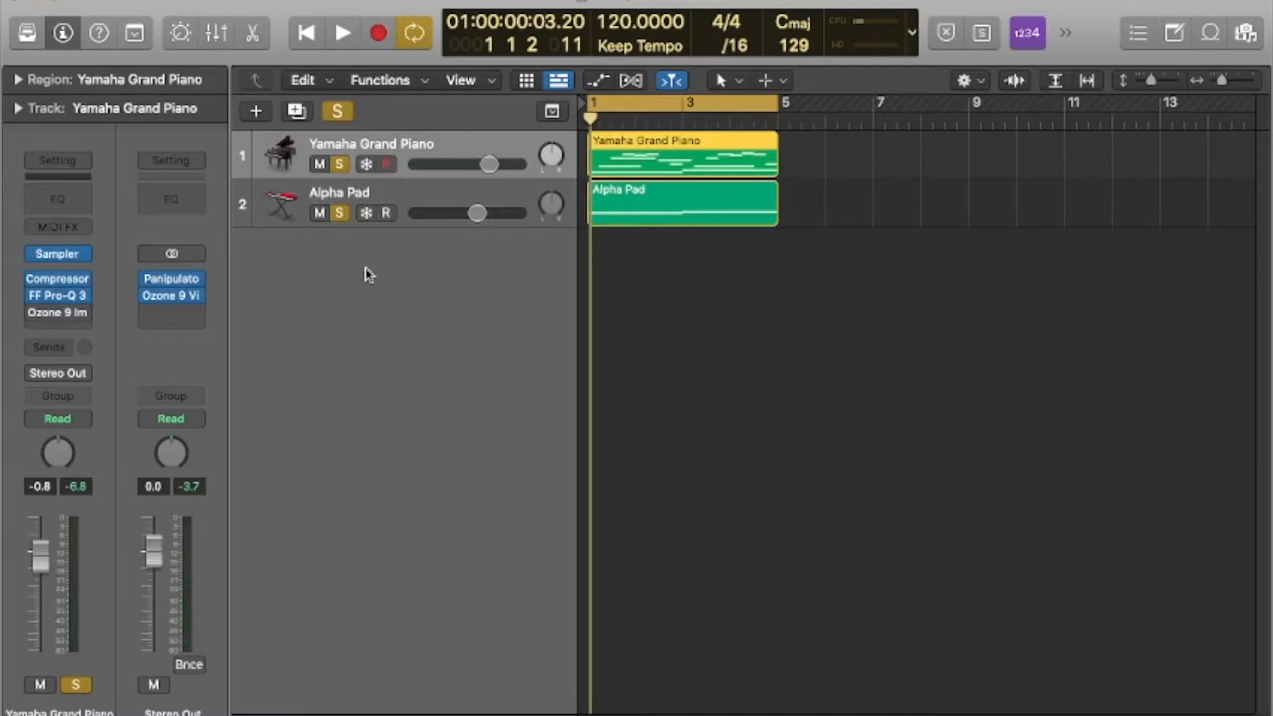
click(421, 195)
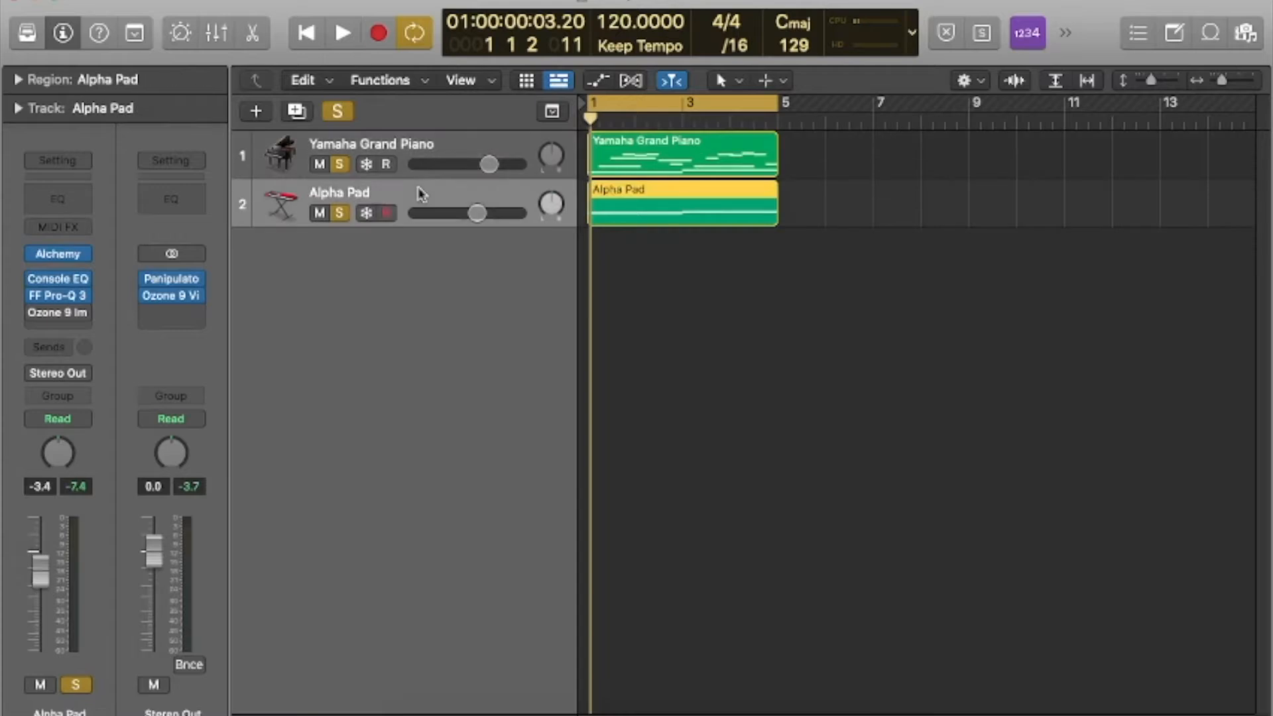
click(434, 148)
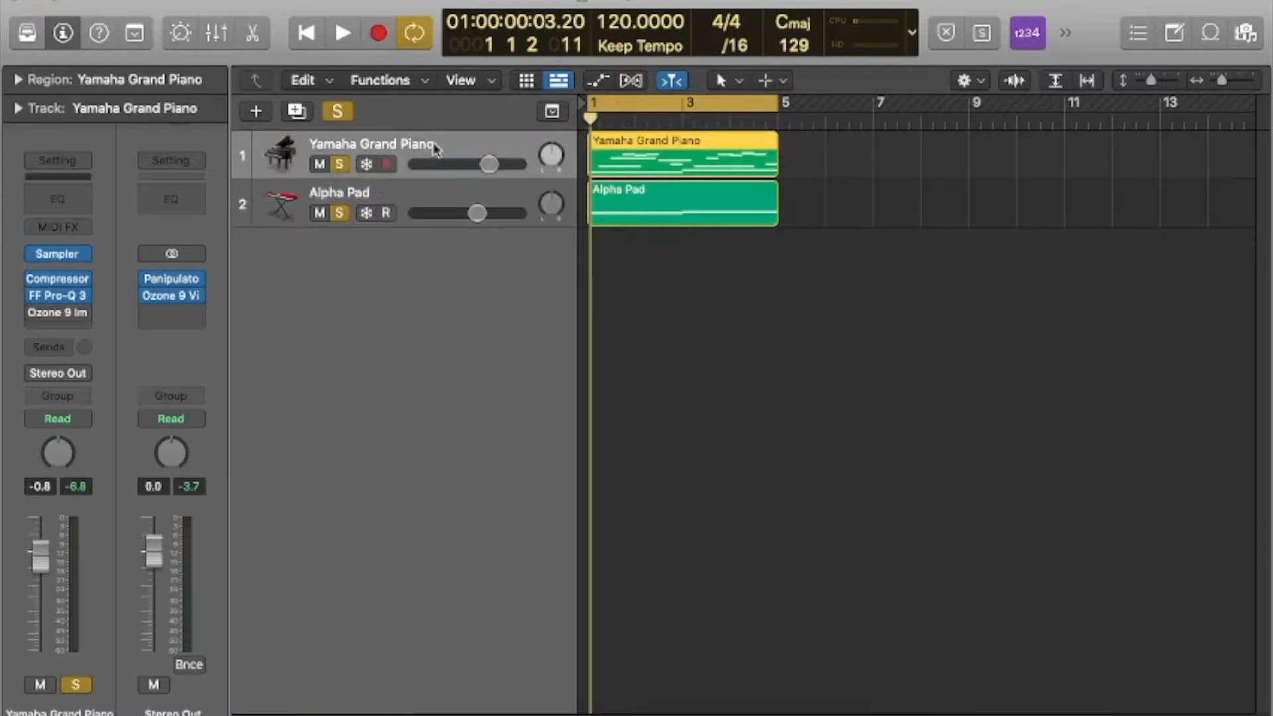
mouse_move(60, 317)
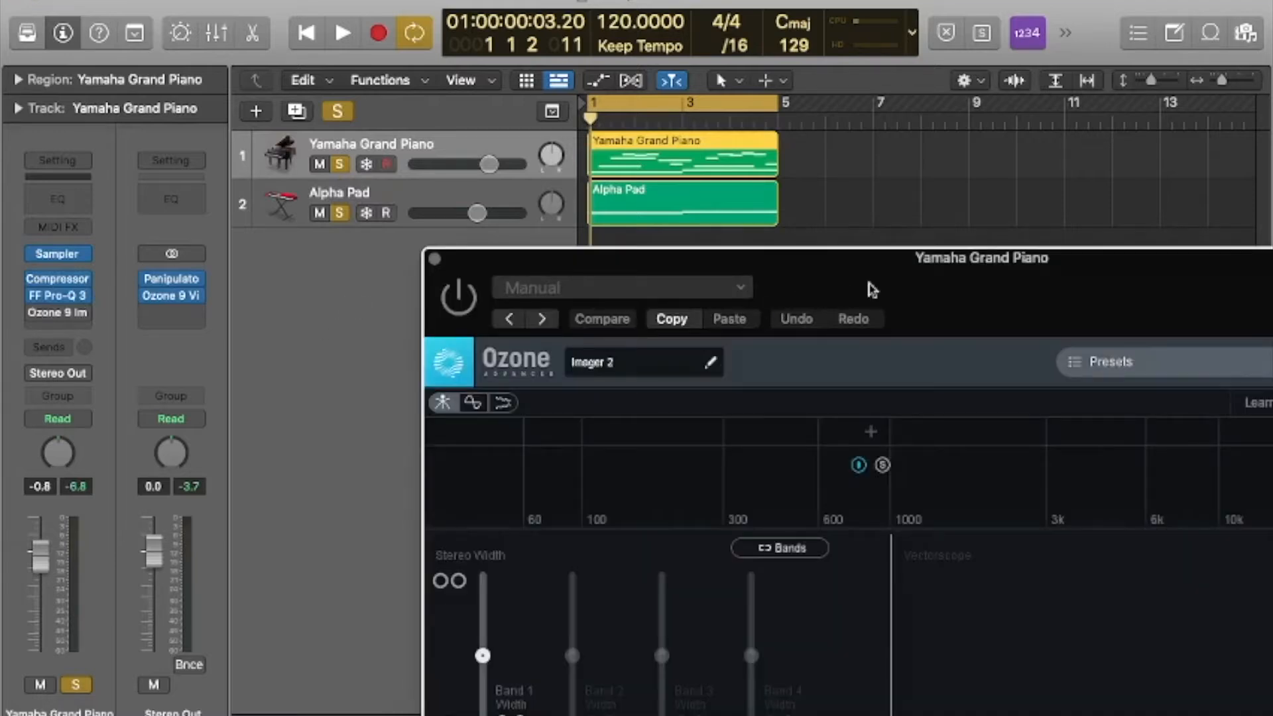
drag(872, 289, 581, 86)
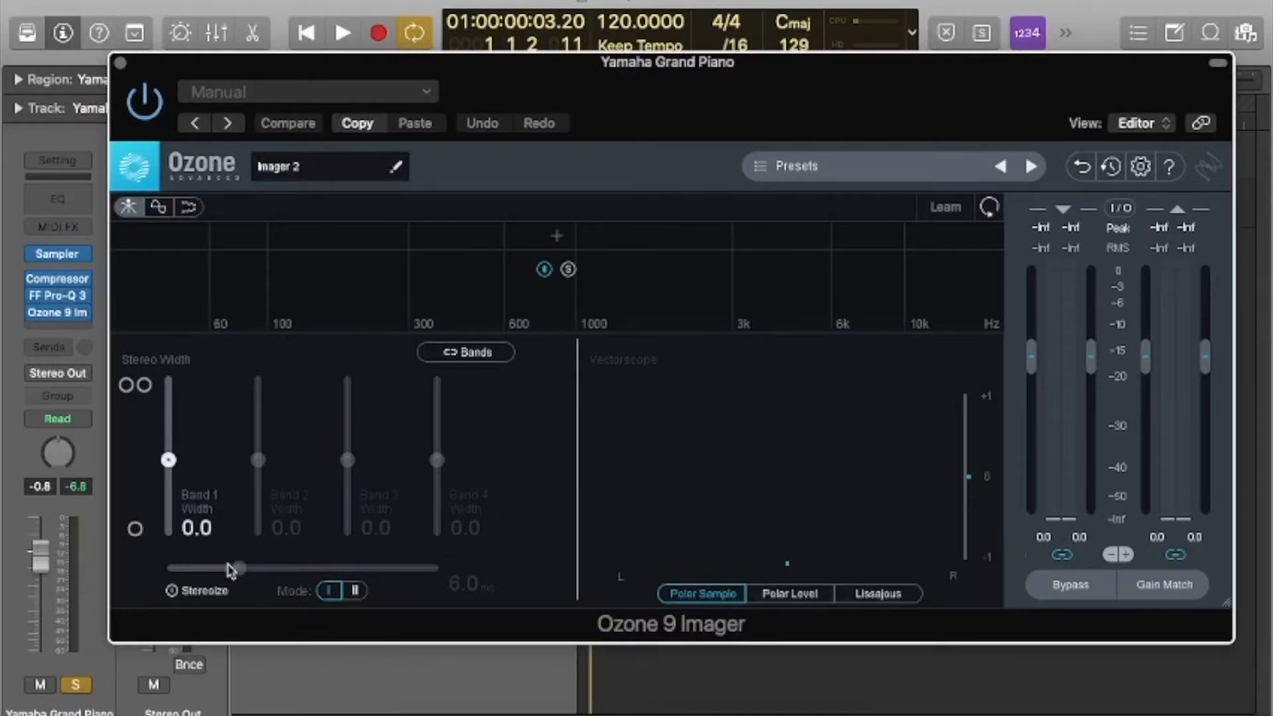
drag(558, 87, 595, 92)
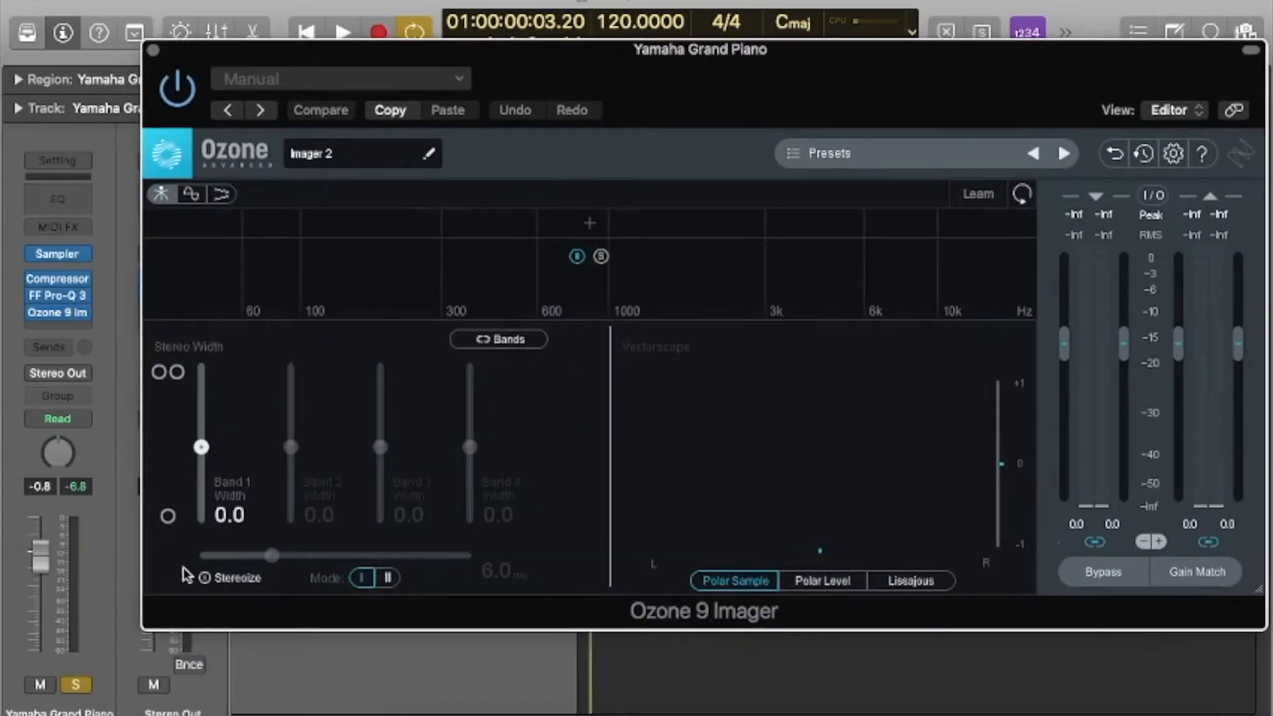
Turn on Stereoize in the piano's imager and take the Alpha Pad track out of solo.
click(205, 578)
drag(677, 80, 622, 242)
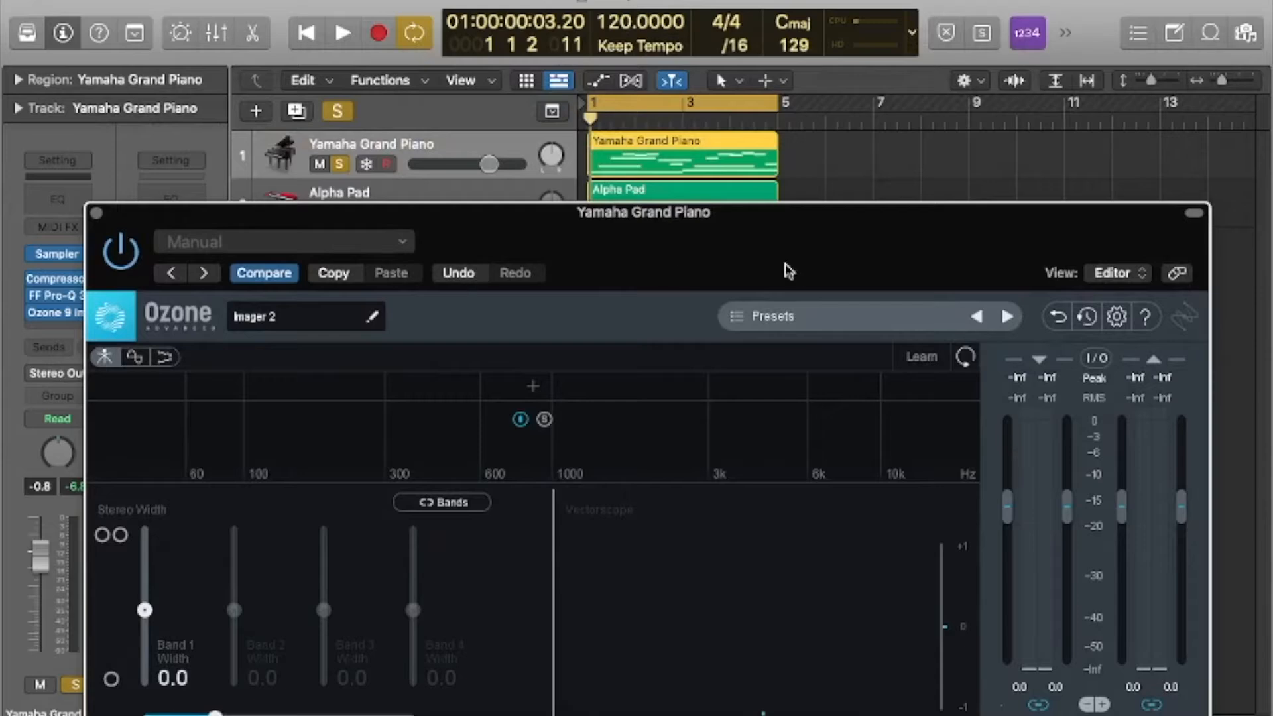
drag(655, 251, 647, 163)
click(322, 213)
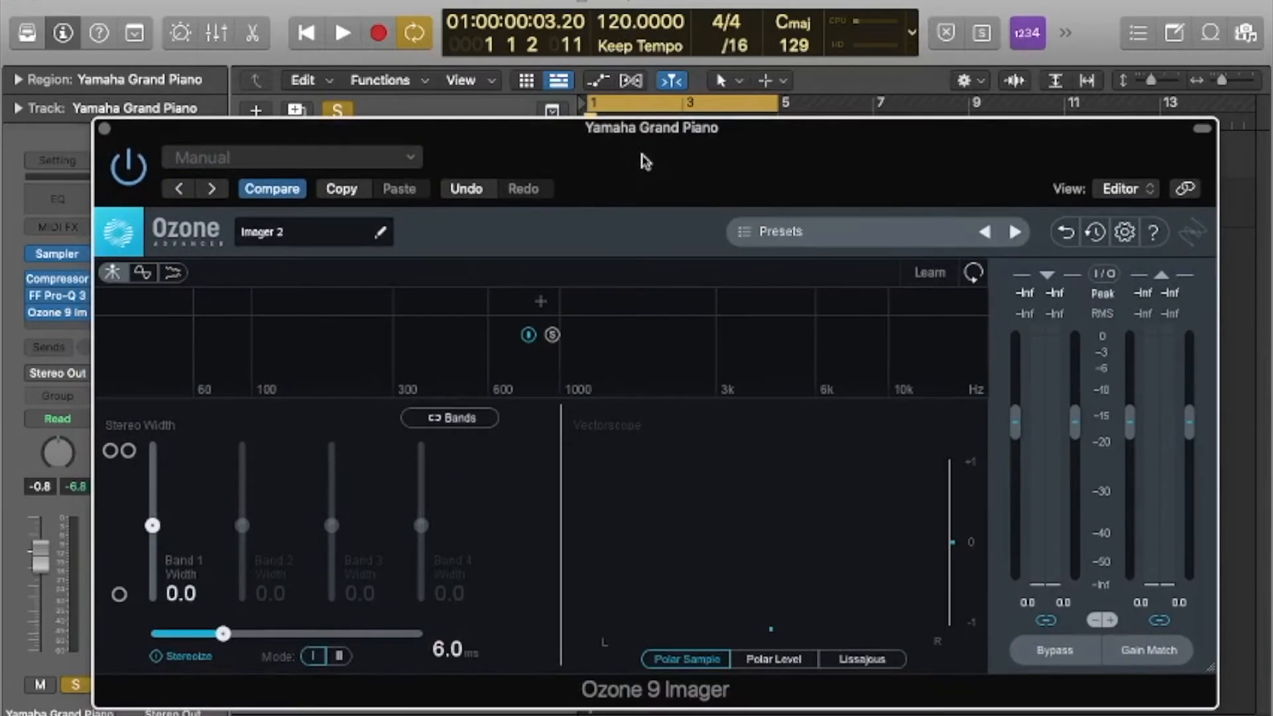
Play the soloed piano while raising the Stereoize amount to 20.0 ms, and stop playback.
key(space)
drag(215, 639, 430, 640)
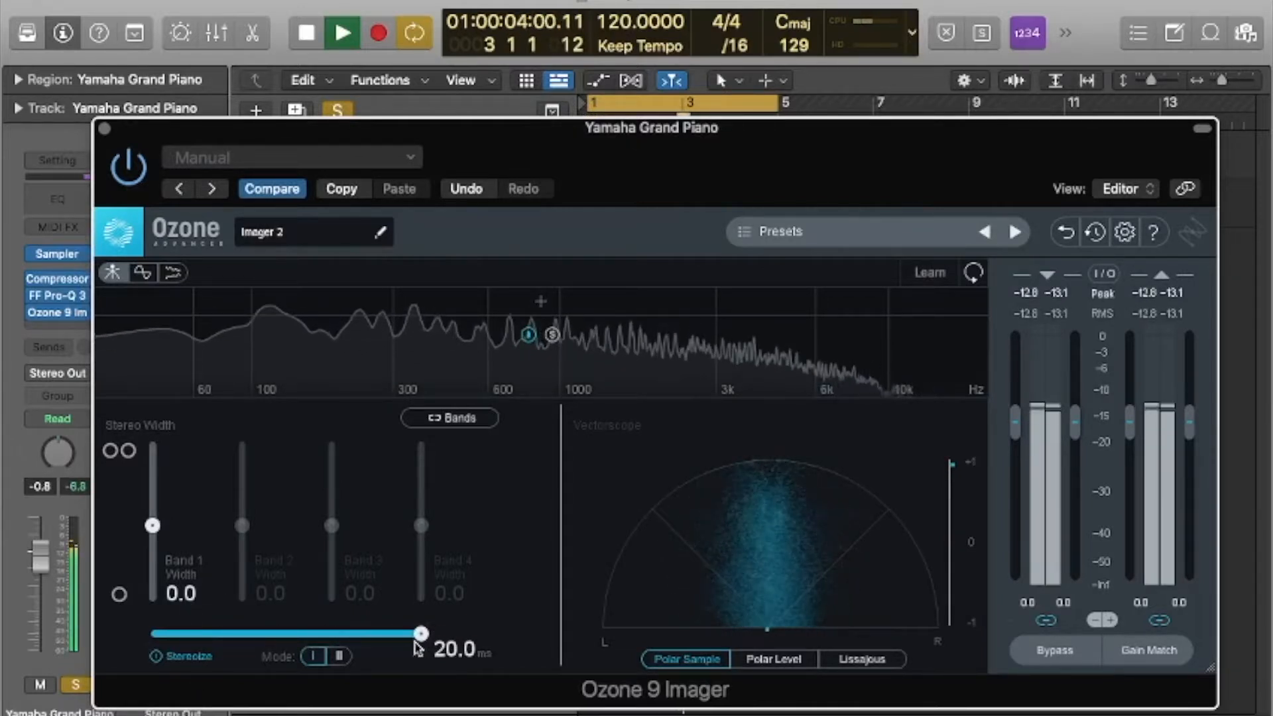
key(space)
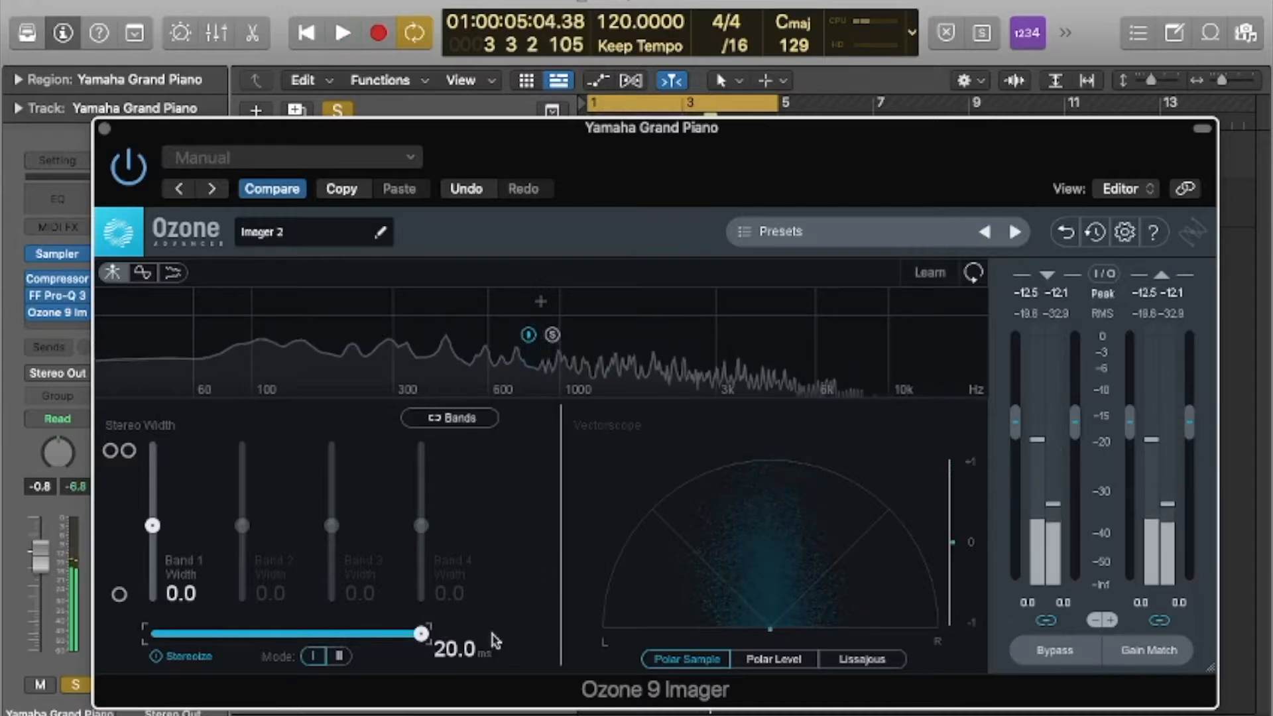
Switch Stereoize to Mode II and reduce its amount to 12.5 ms.
click(341, 658)
drag(425, 640, 359, 639)
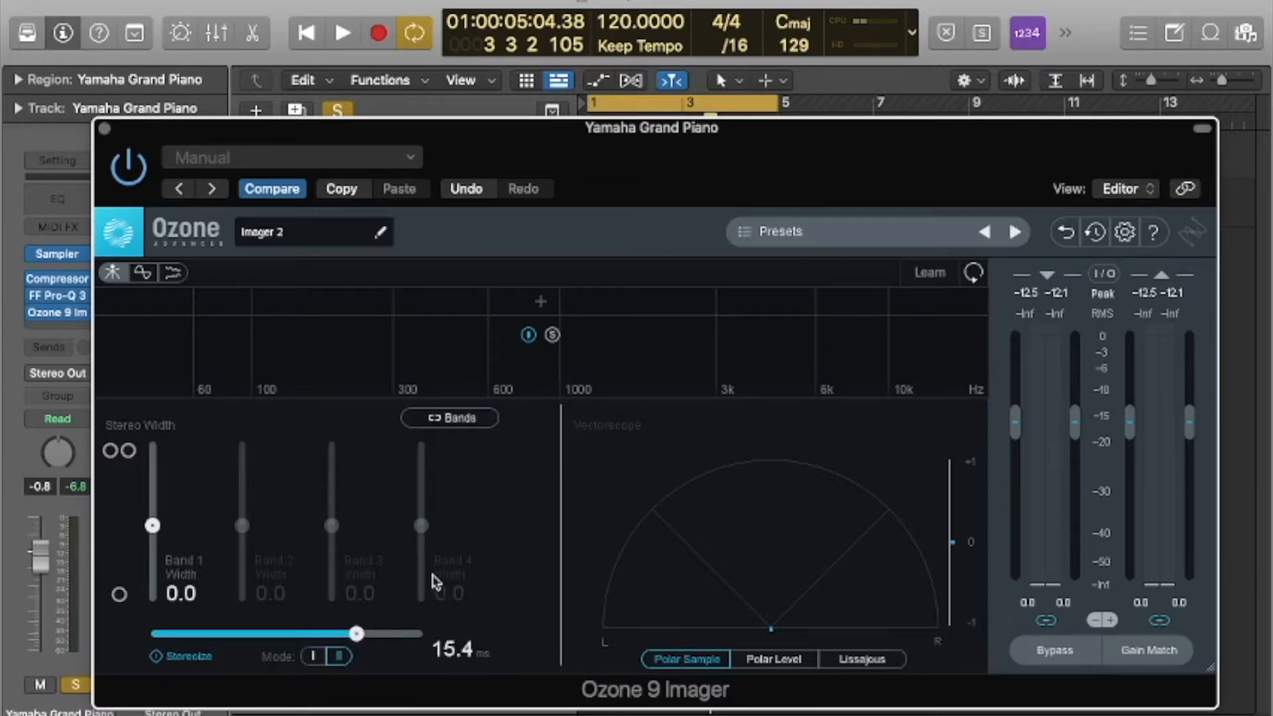
drag(358, 635, 315, 637)
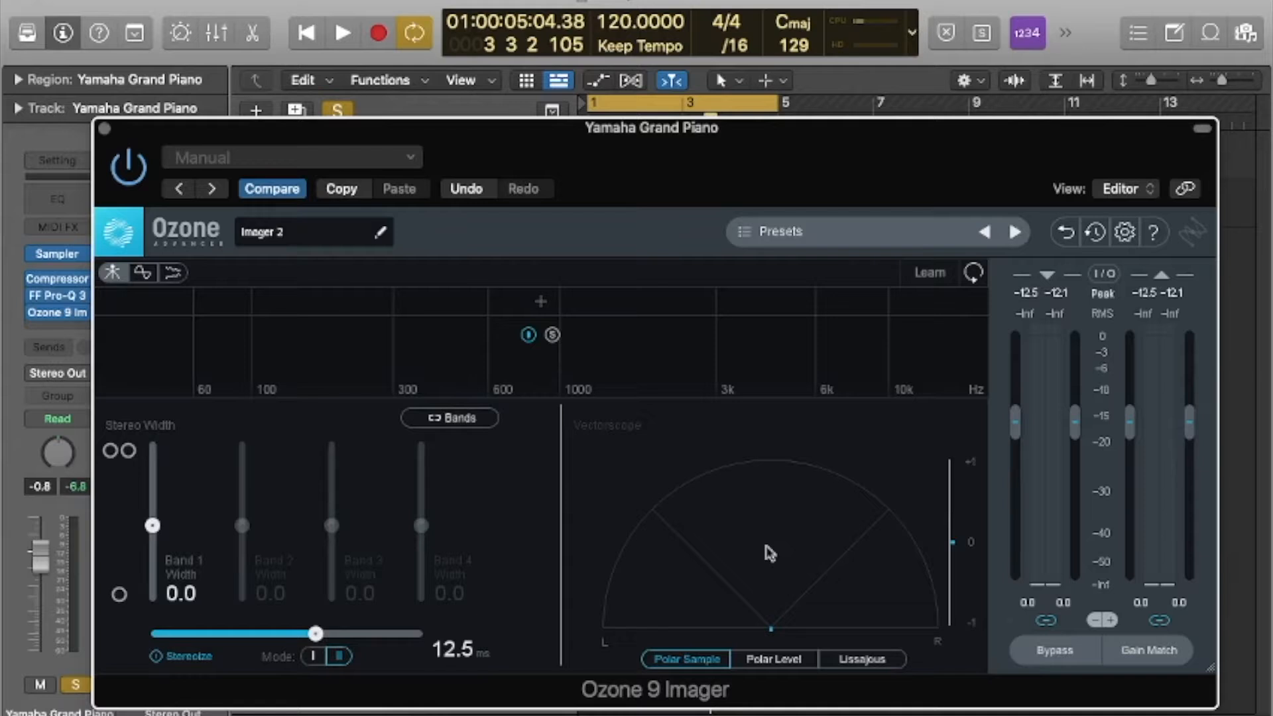
Bypass the imager and split its spectrum into four bands at about 600 Hz, just below 3 kHz and about 8 kHz.
click(131, 169)
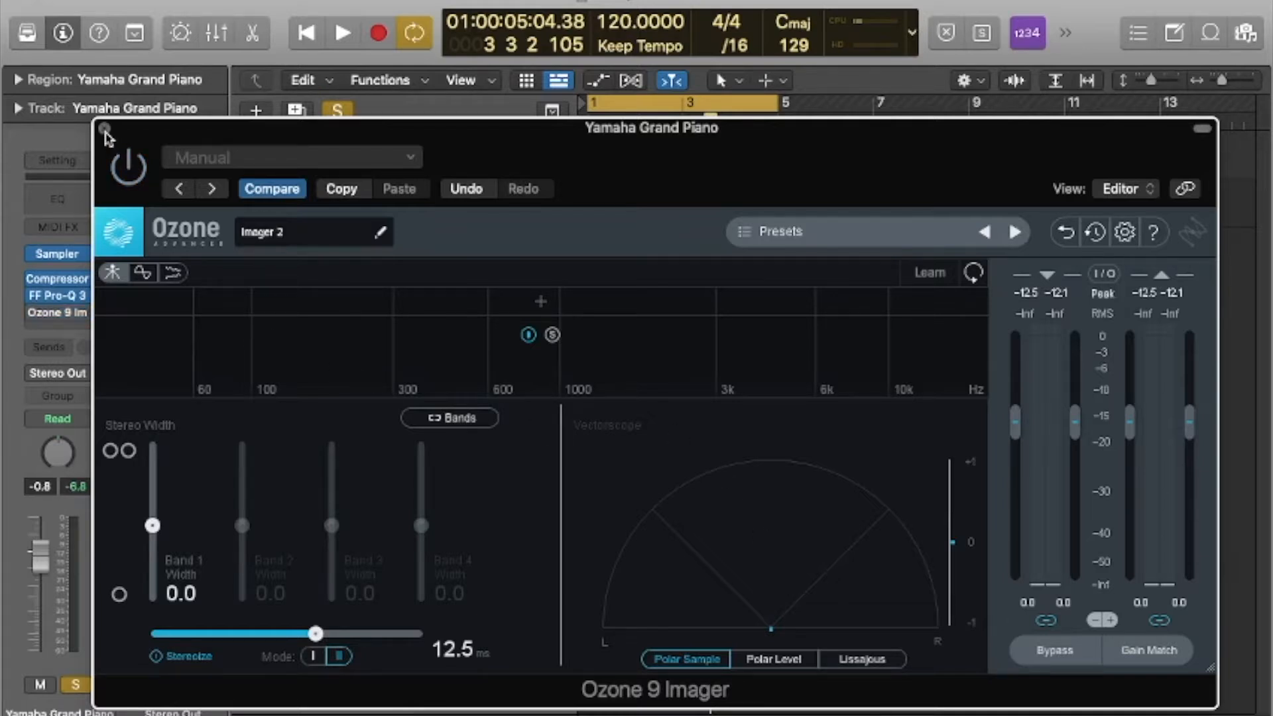
click(856, 307)
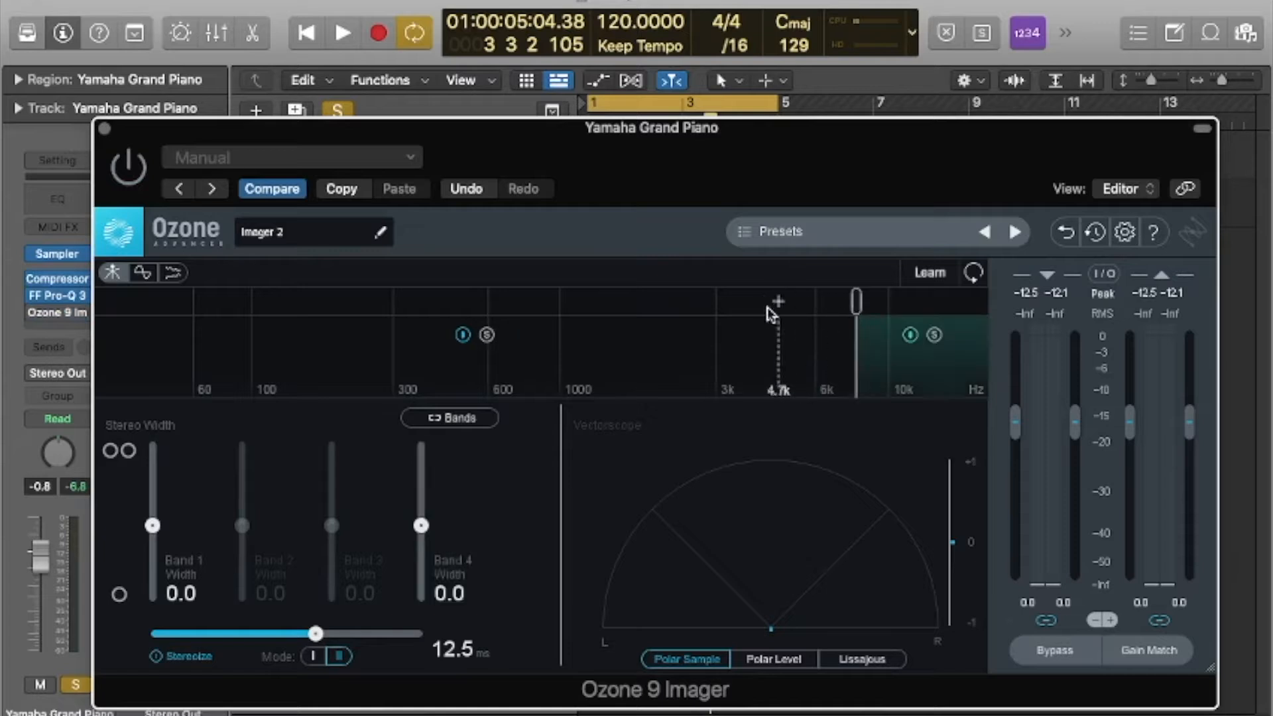
click(708, 311)
click(488, 311)
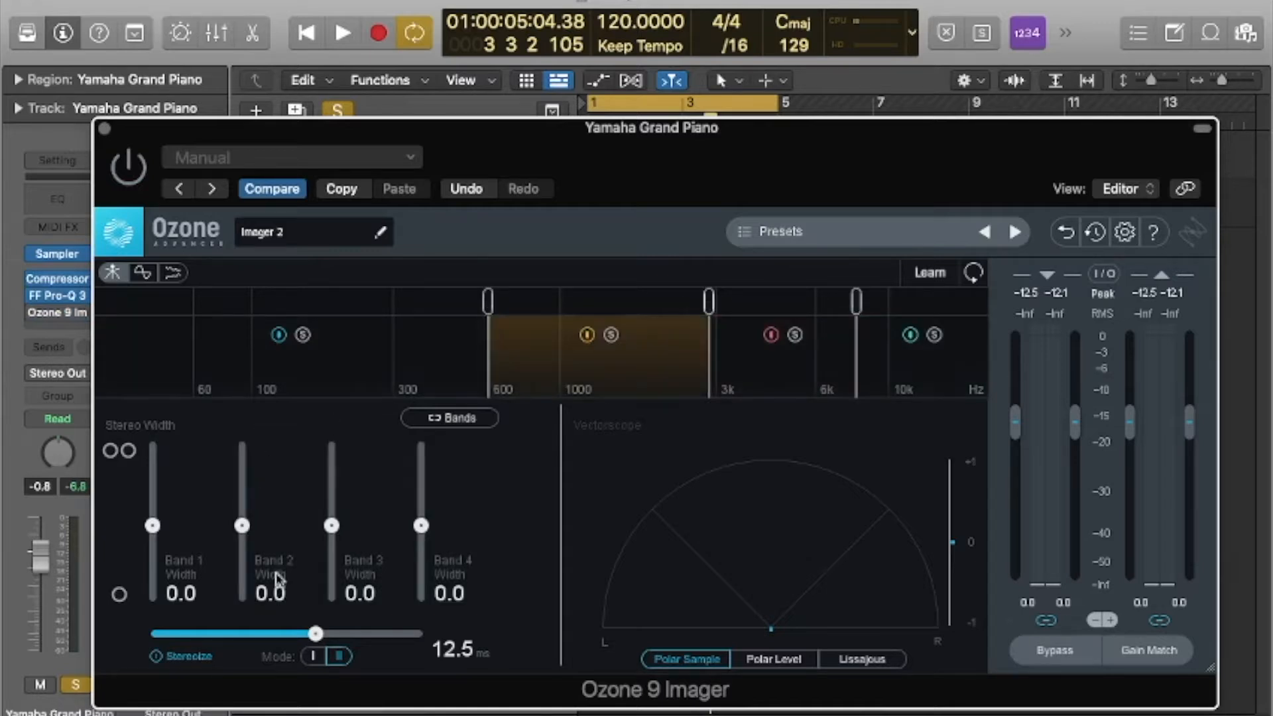
Set the stereo widths of band 2 to 41.8, band 3 to 58.2 and band 4 to 30.4, with Stereoize at 11.0 ms in Mode II.
drag(423, 528, 422, 472)
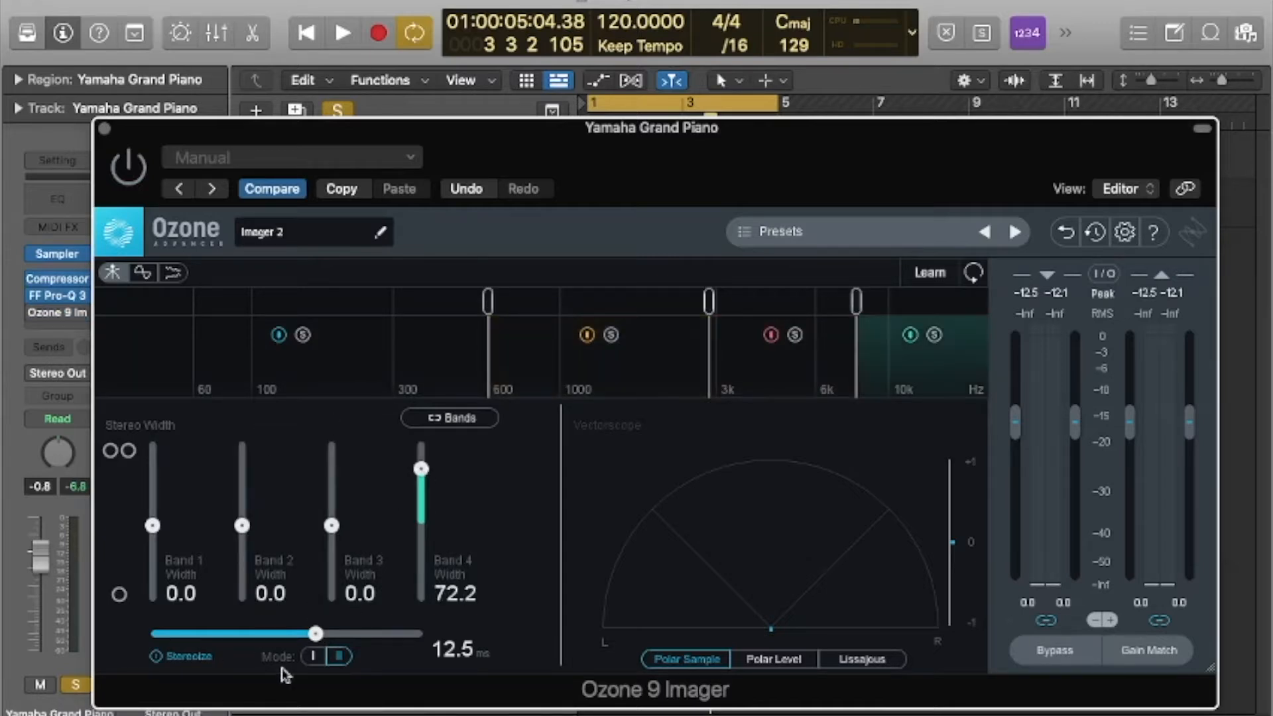
click(317, 656)
click(341, 658)
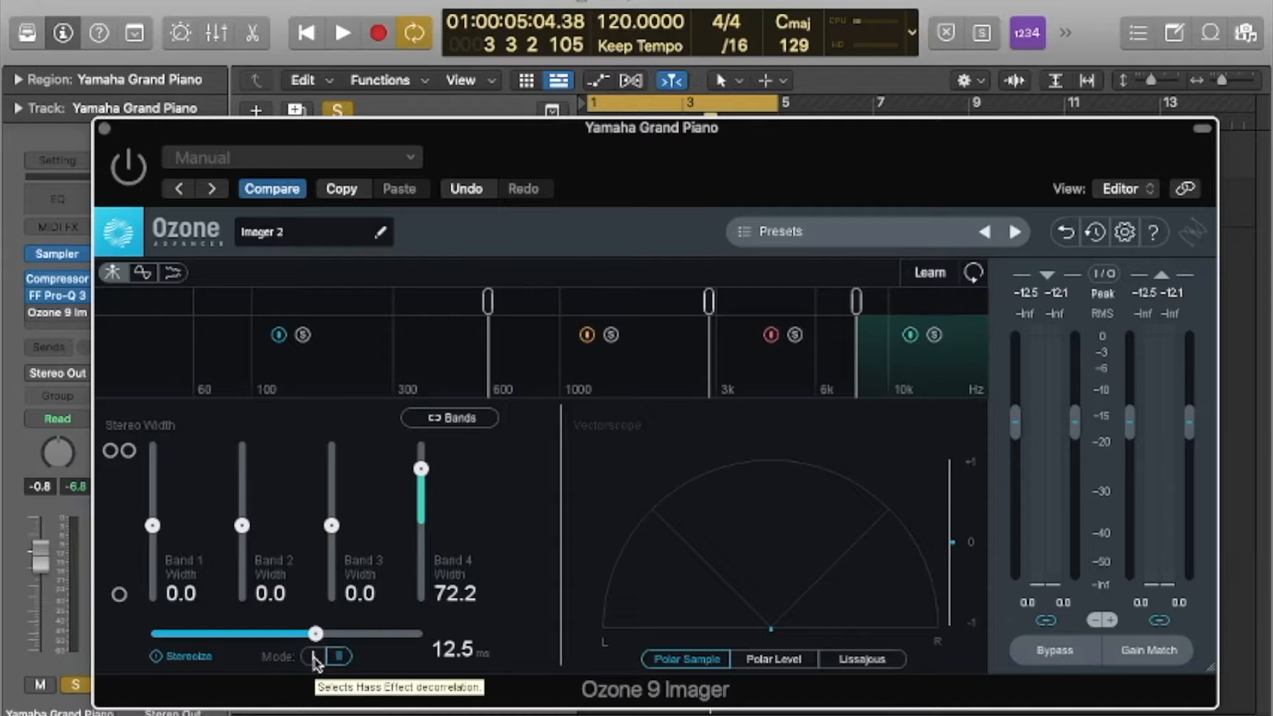
drag(316, 635, 293, 635)
drag(331, 524, 331, 479)
drag(420, 469, 420, 480)
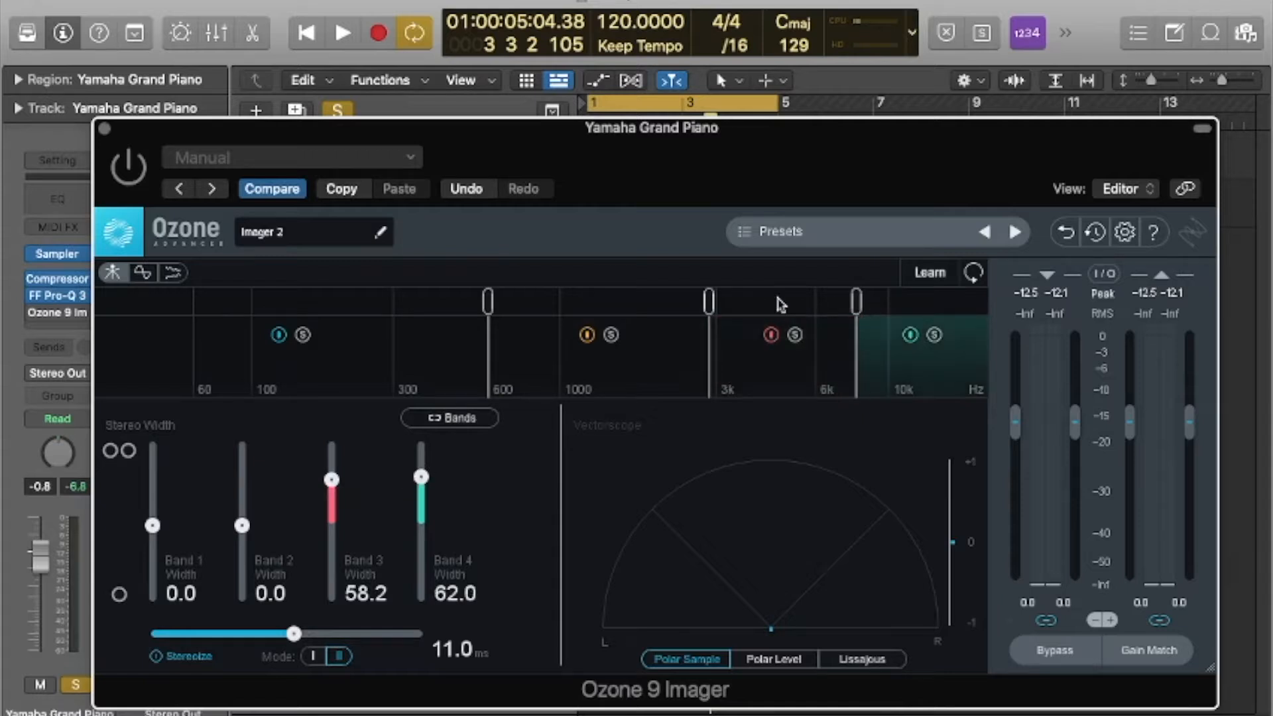
drag(239, 527, 242, 493)
drag(421, 478, 421, 502)
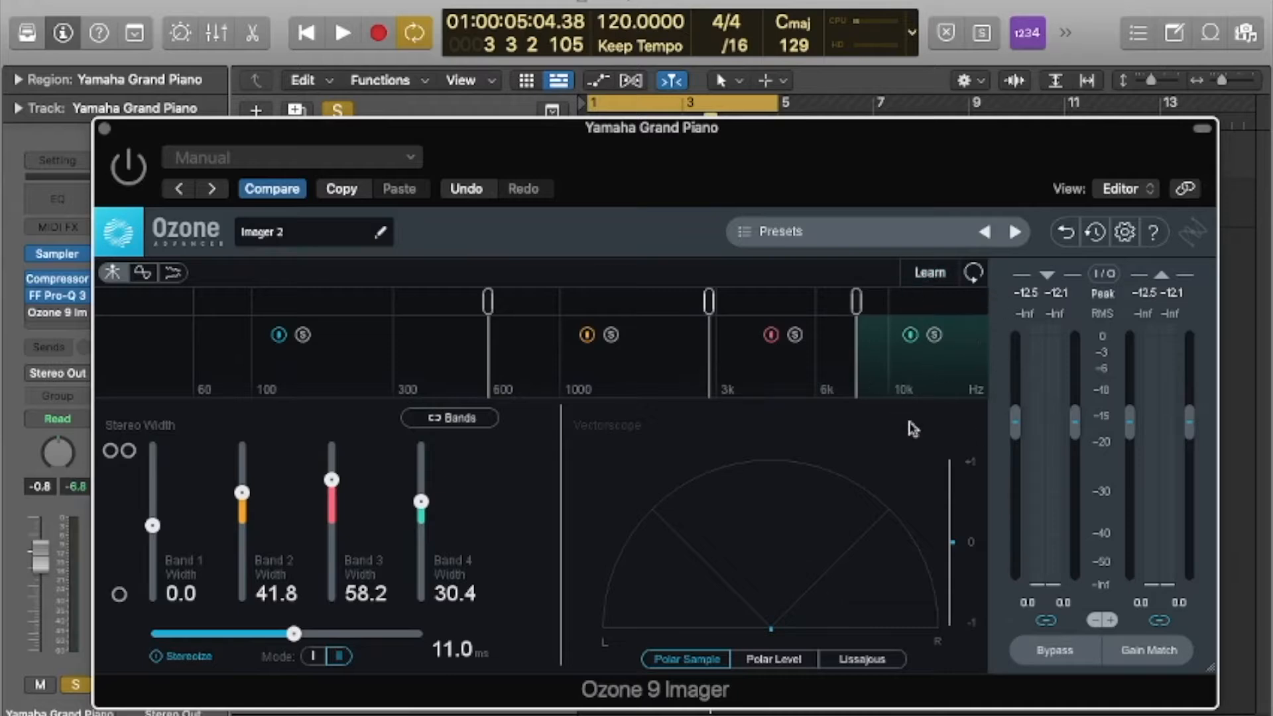
Play the piano with the imager switched back on and set the band 4 width to 40.5.
key(space)
drag(533, 145, 541, 83)
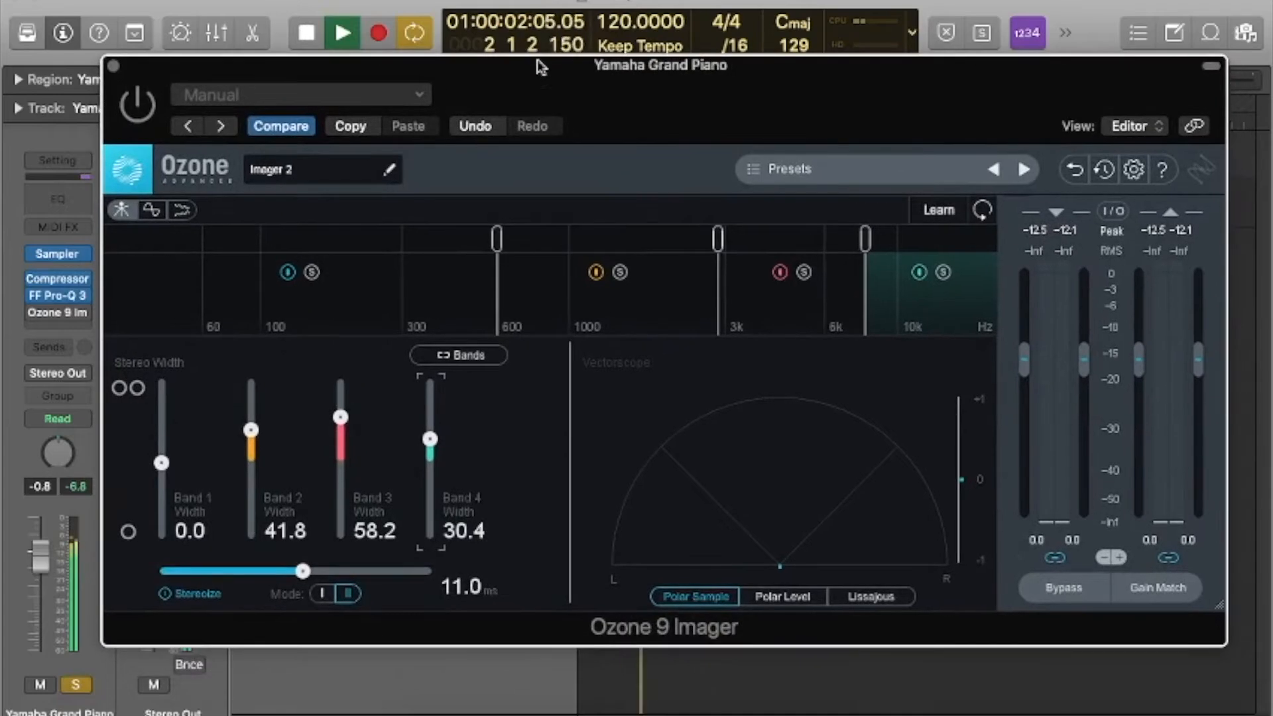
click(135, 107)
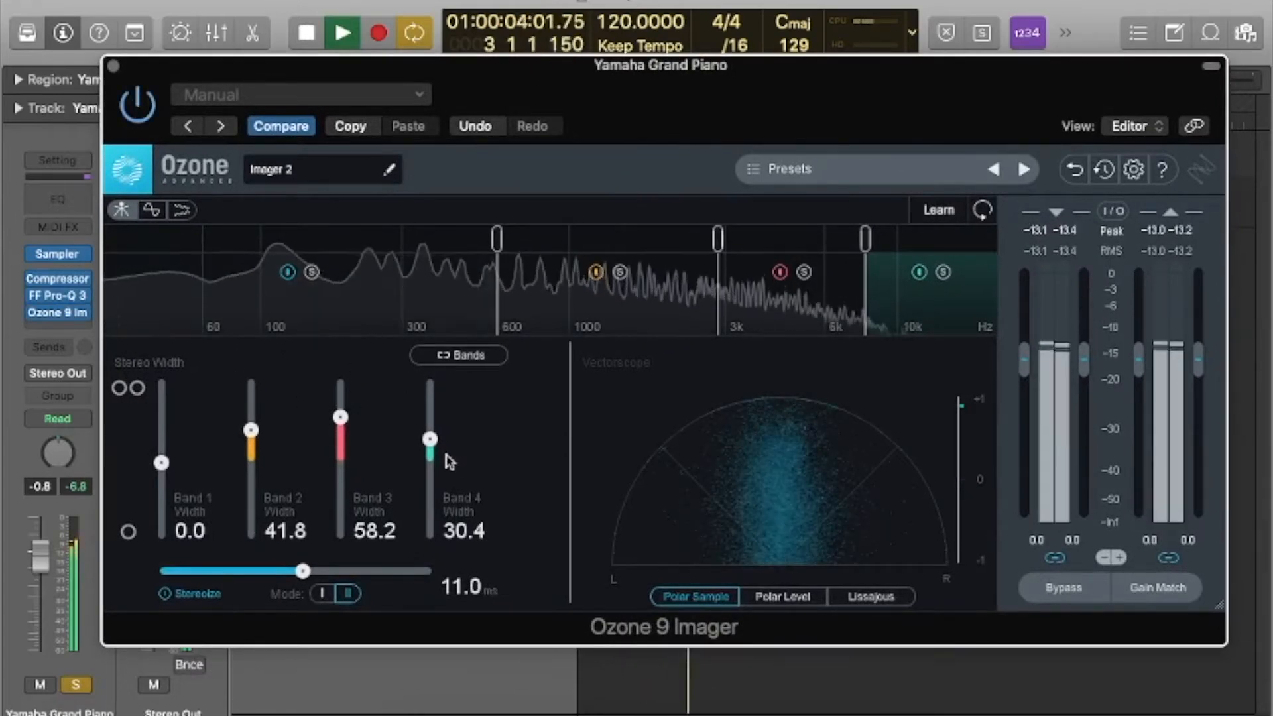
drag(433, 439, 432, 422)
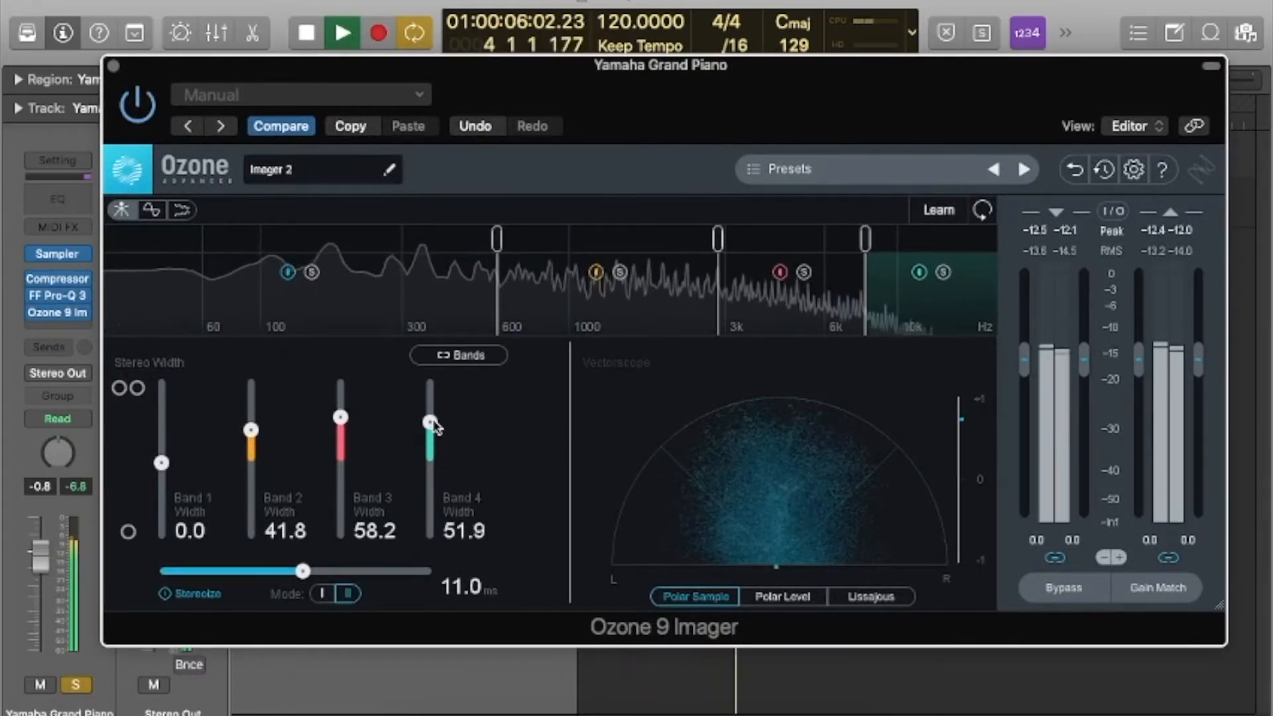
drag(431, 423, 431, 437)
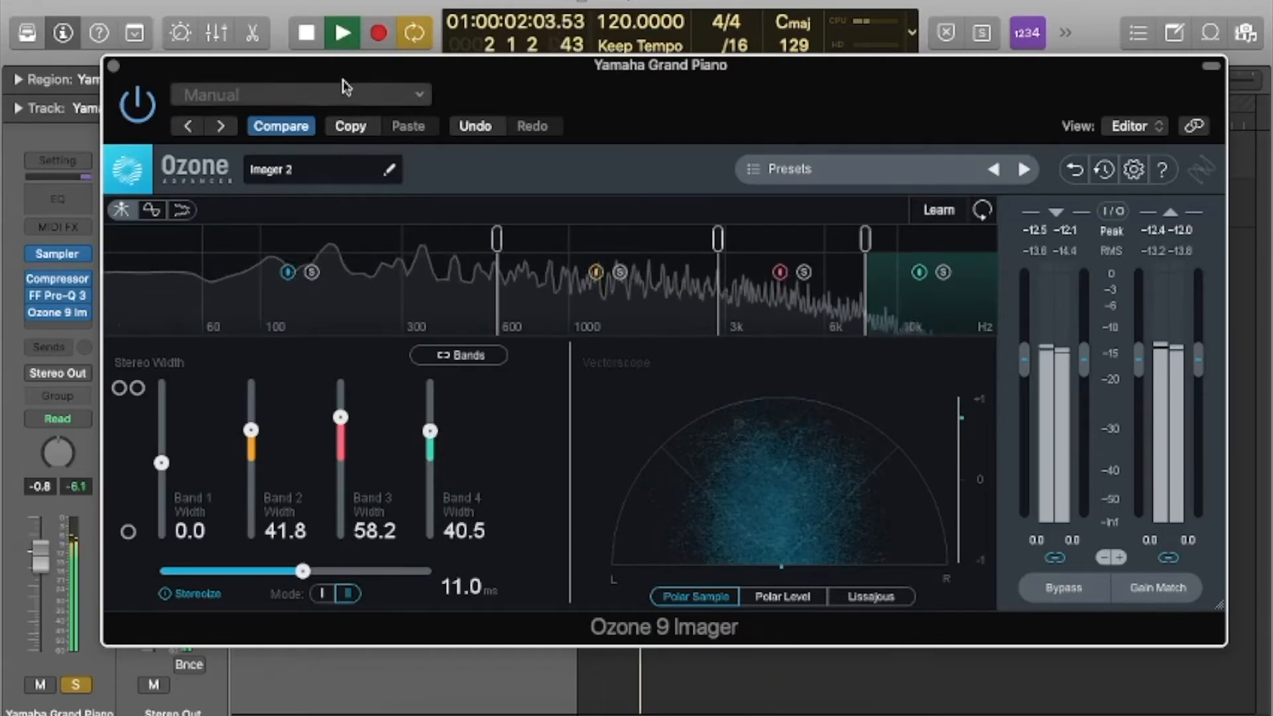
Bypass the piano's imager, close its window and stop playback.
drag(328, 66, 454, 144)
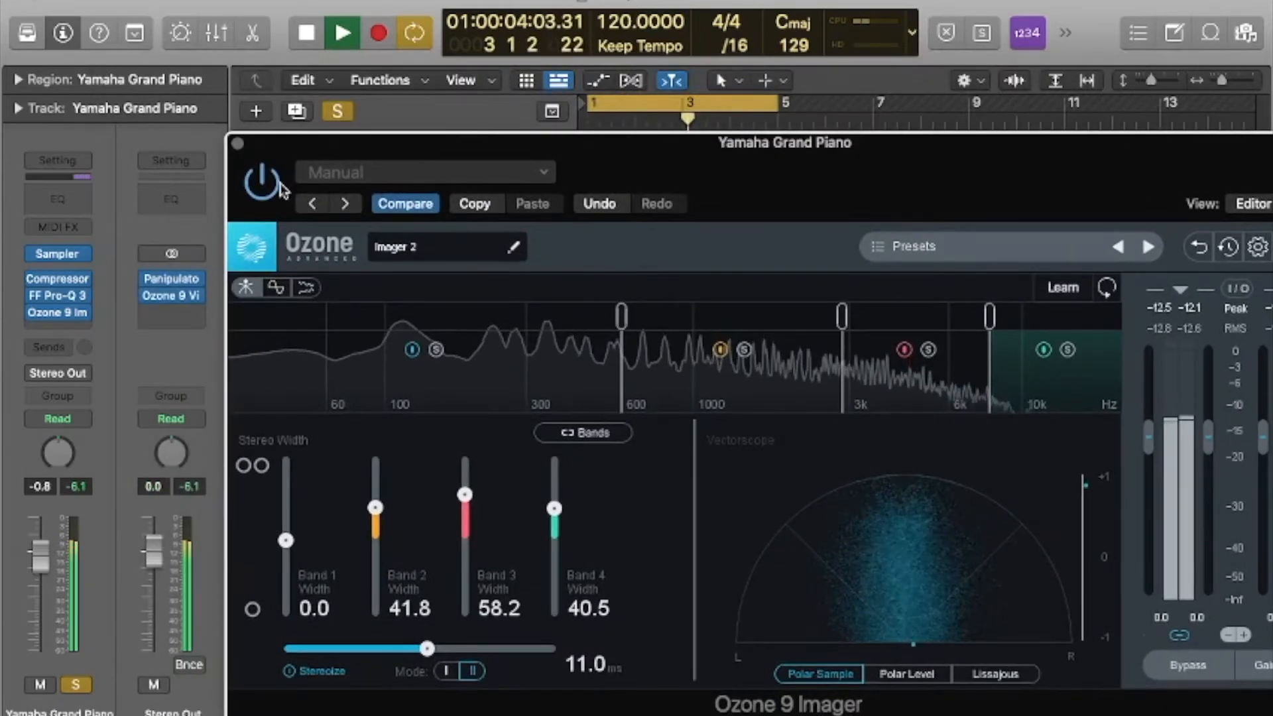
click(237, 143)
key(space)
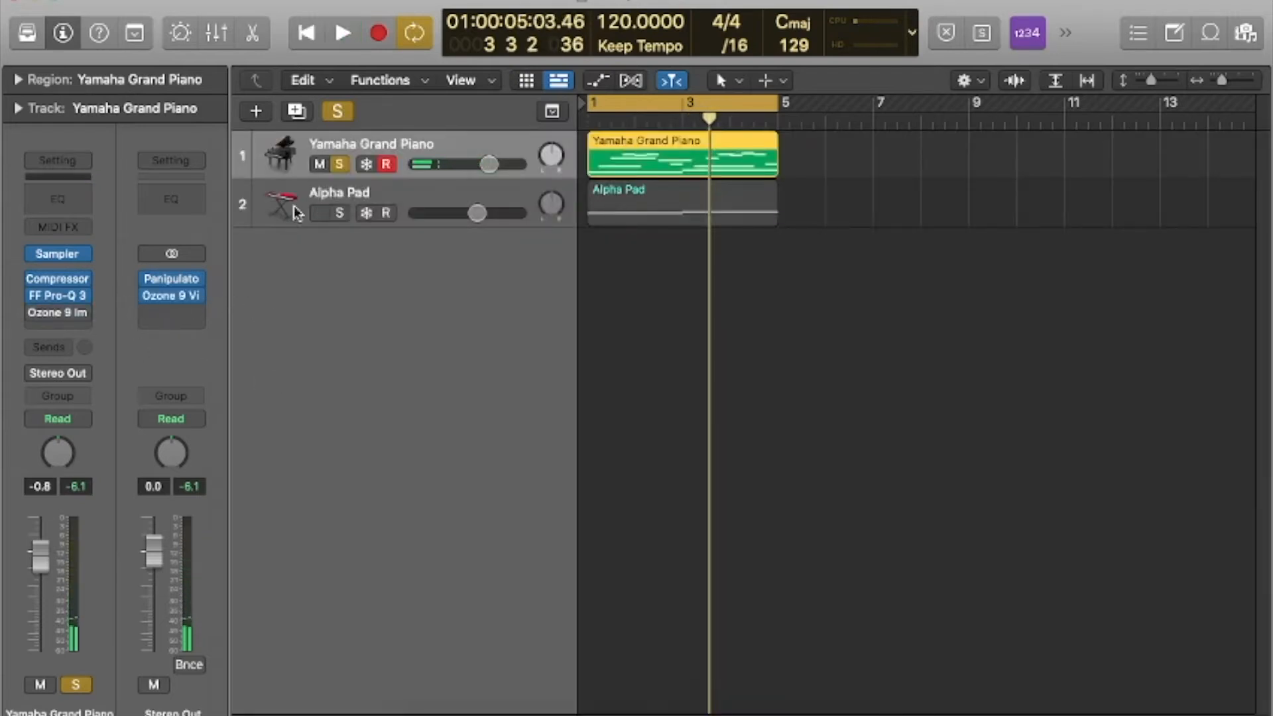
Play the unsoloed mix in mono through the stereo output's Panipulator, with the piano's Ozone imager switched on.
mouse_move(86, 321)
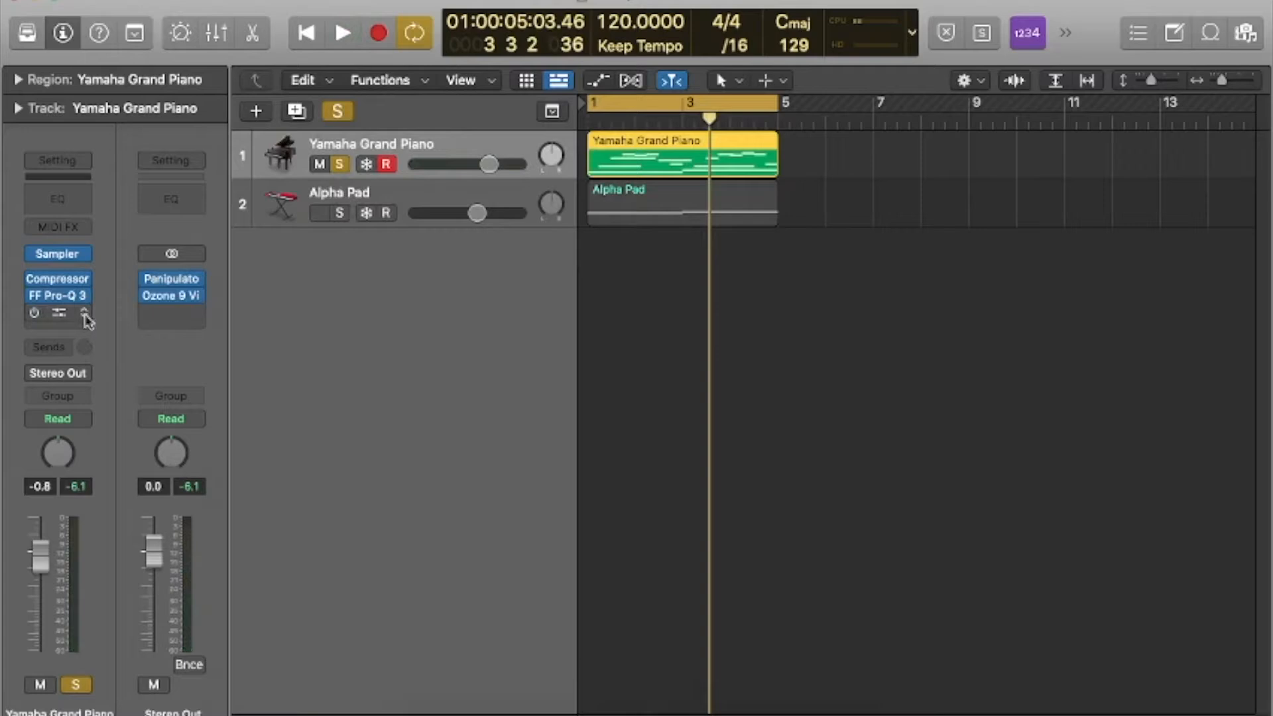
click(341, 164)
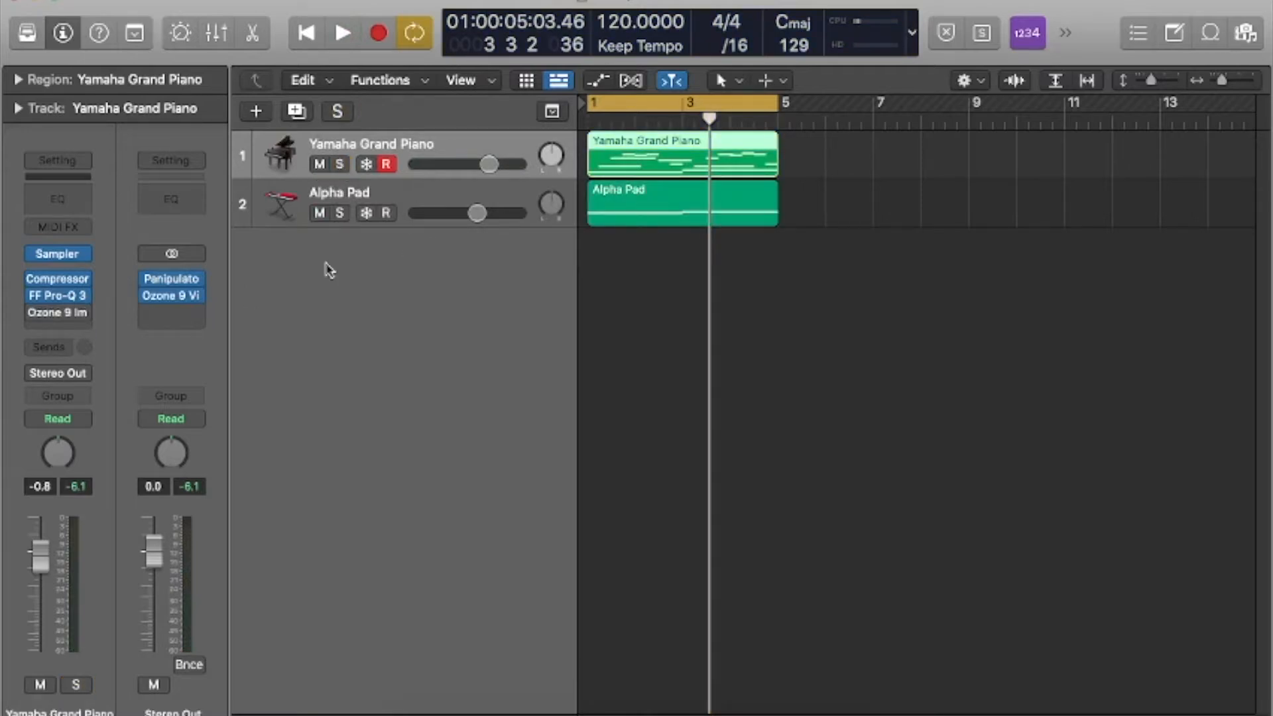
click(174, 283)
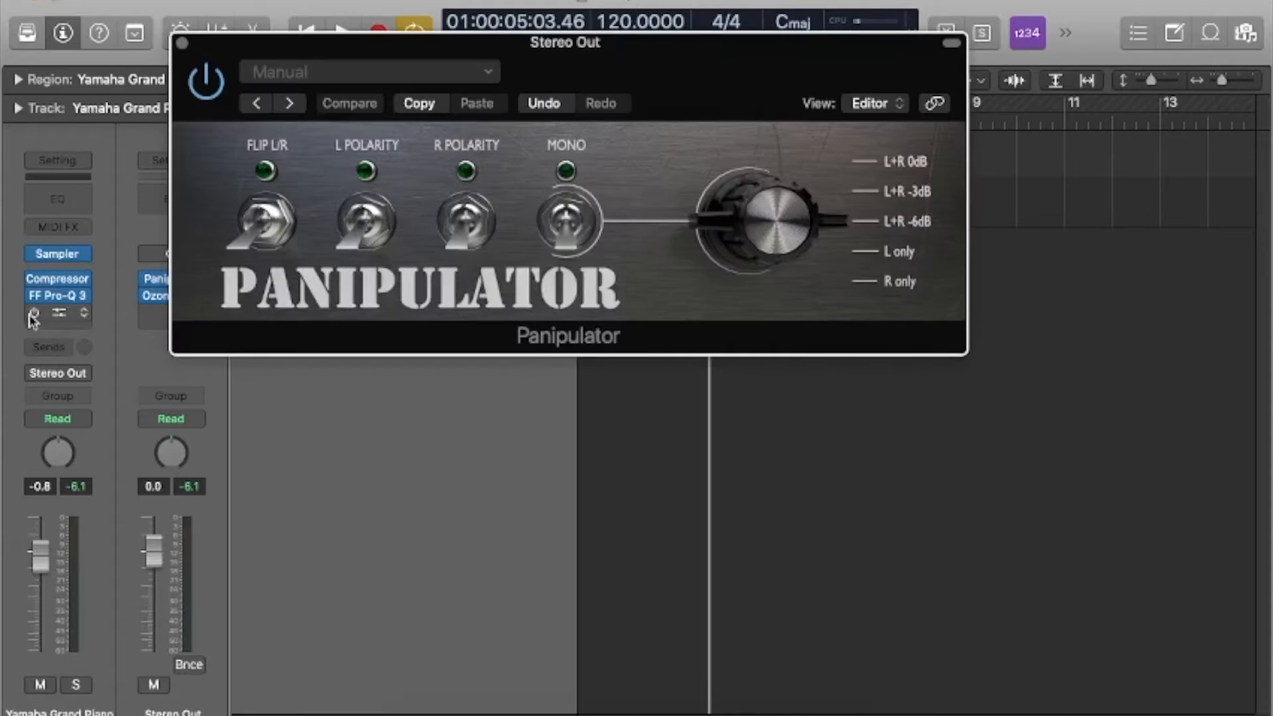
click(31, 315)
click(575, 228)
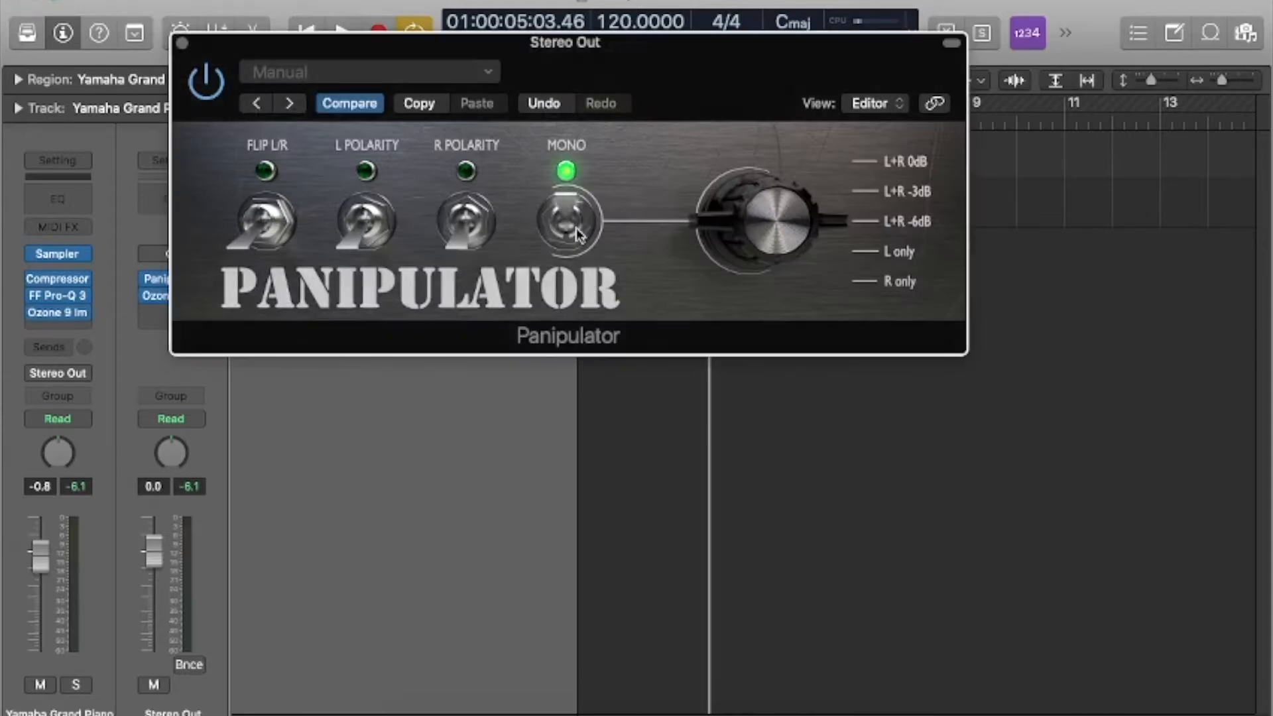
key(space)
drag(550, 67, 820, 270)
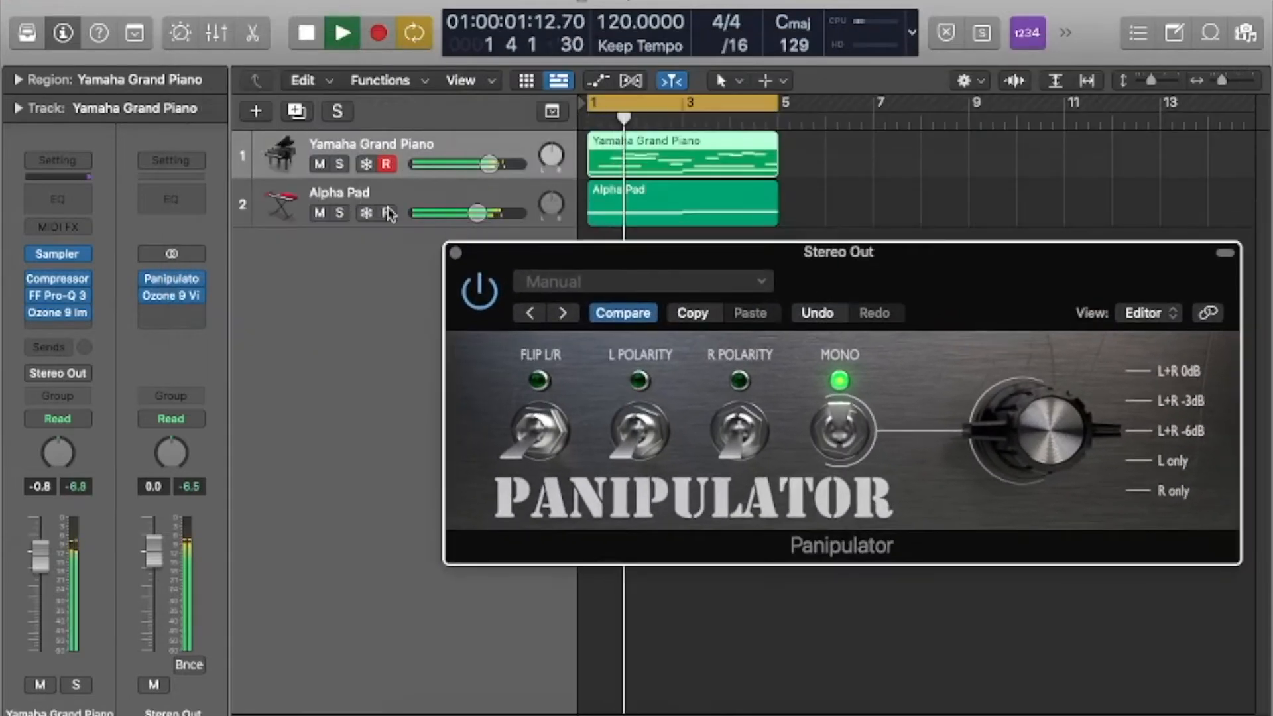
Solo the playing piano and raise its imager's stereo widths to 78.5 for band 1 and 100 for bands 2, 3 and 4.
click(339, 165)
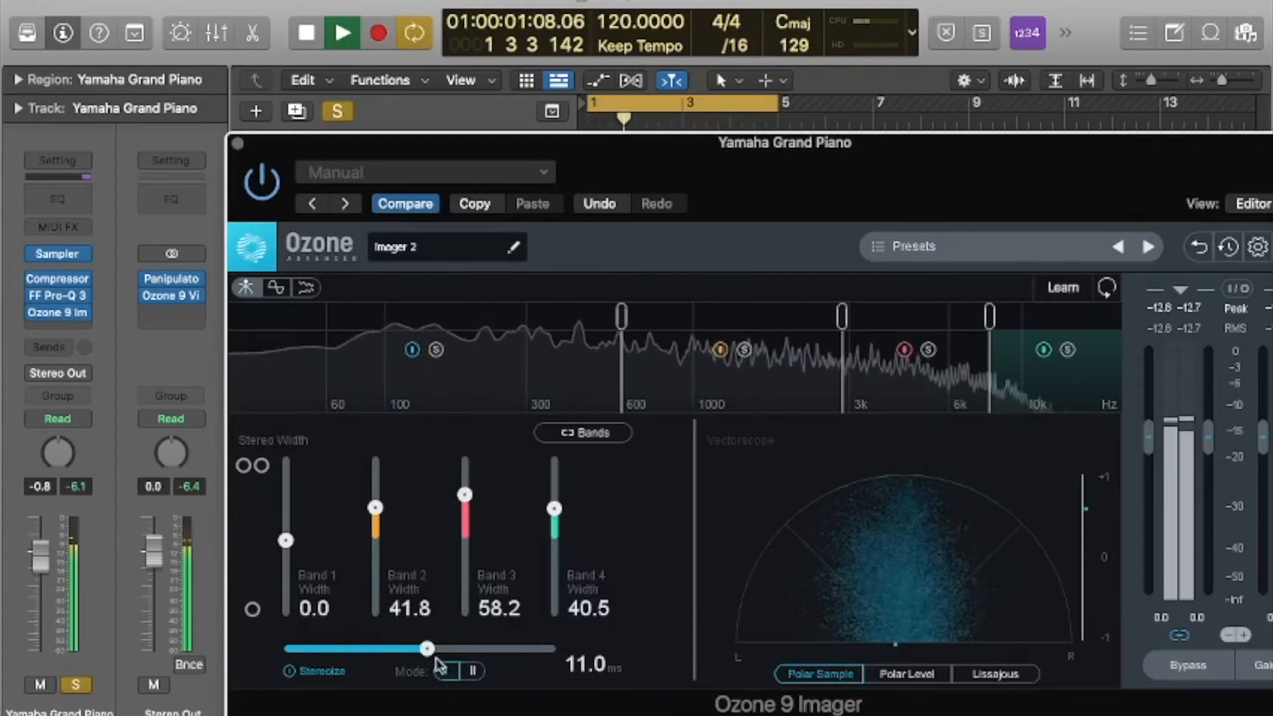
drag(554, 509, 563, 456)
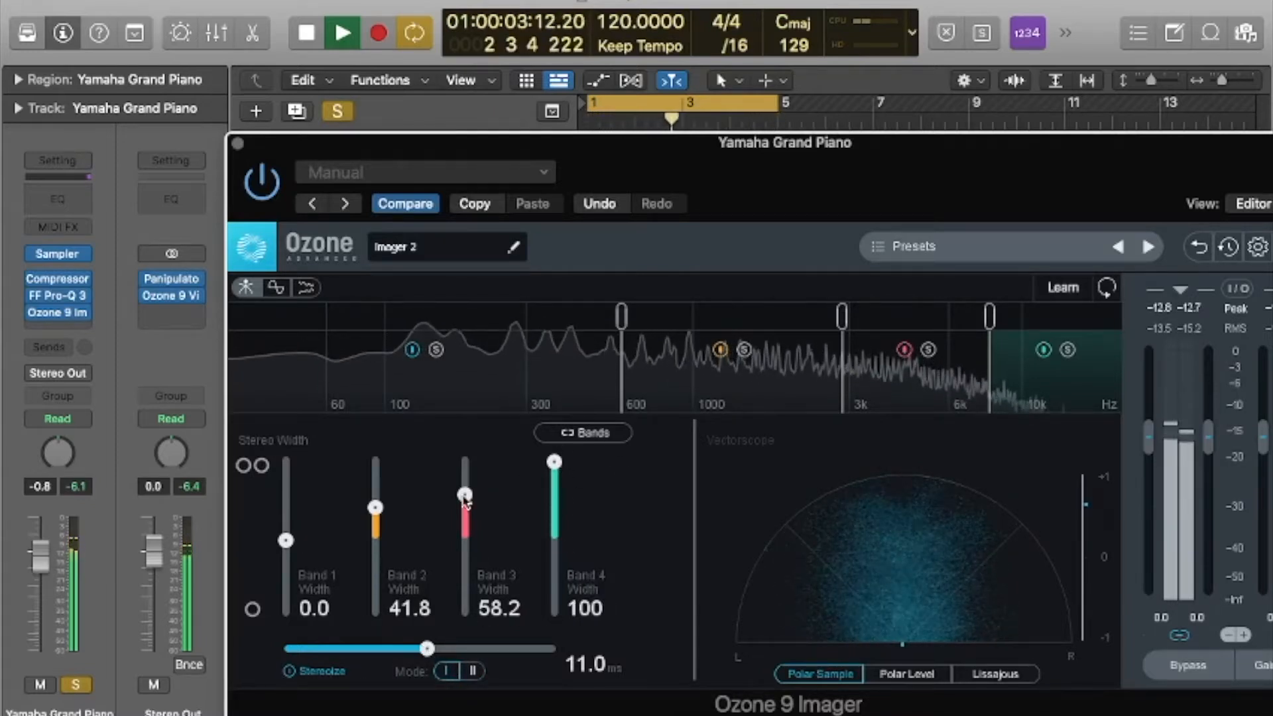
drag(465, 495, 460, 440)
drag(376, 508, 385, 432)
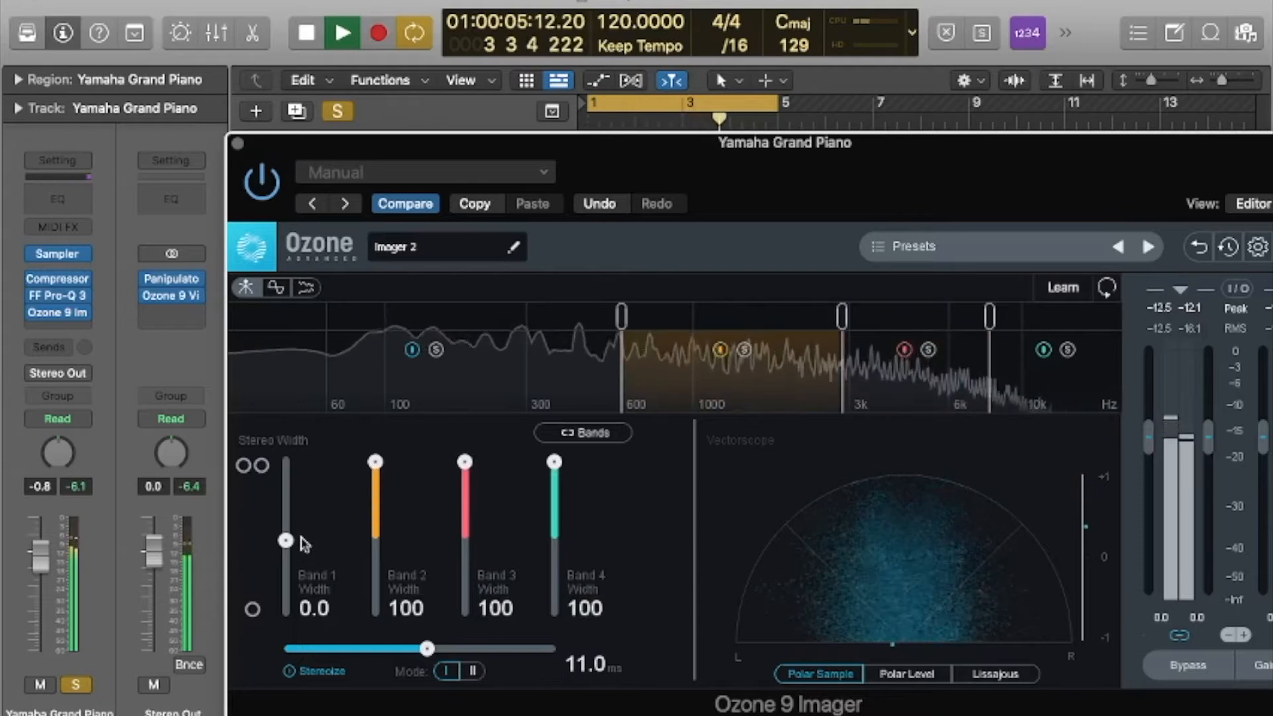
drag(295, 540, 330, 484)
mouse_move(465, 463)
mouse_down()
mouse_move(467, 512)
mouse_move(466, 460)
mouse_up()
key(space)
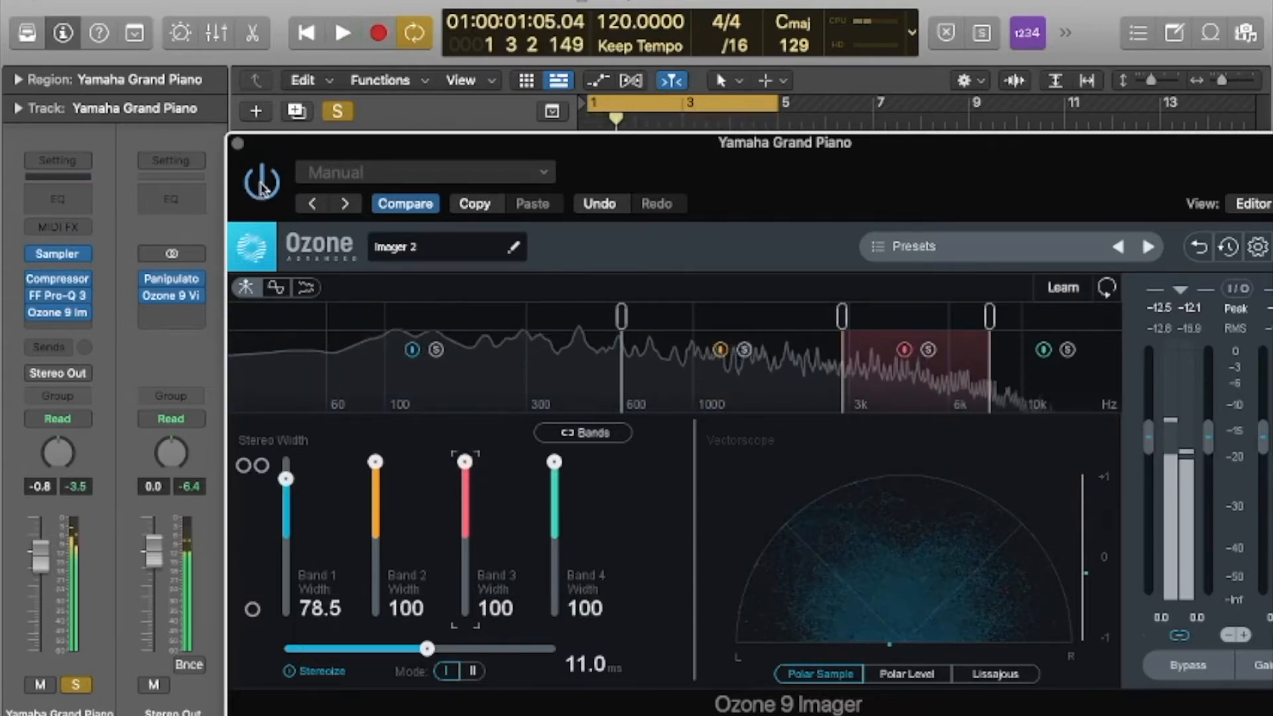
Close the bypassed imager, switch off mono in the Panipulator and return the piano to the full mix.
click(237, 144)
drag(863, 278, 697, 346)
click(671, 371)
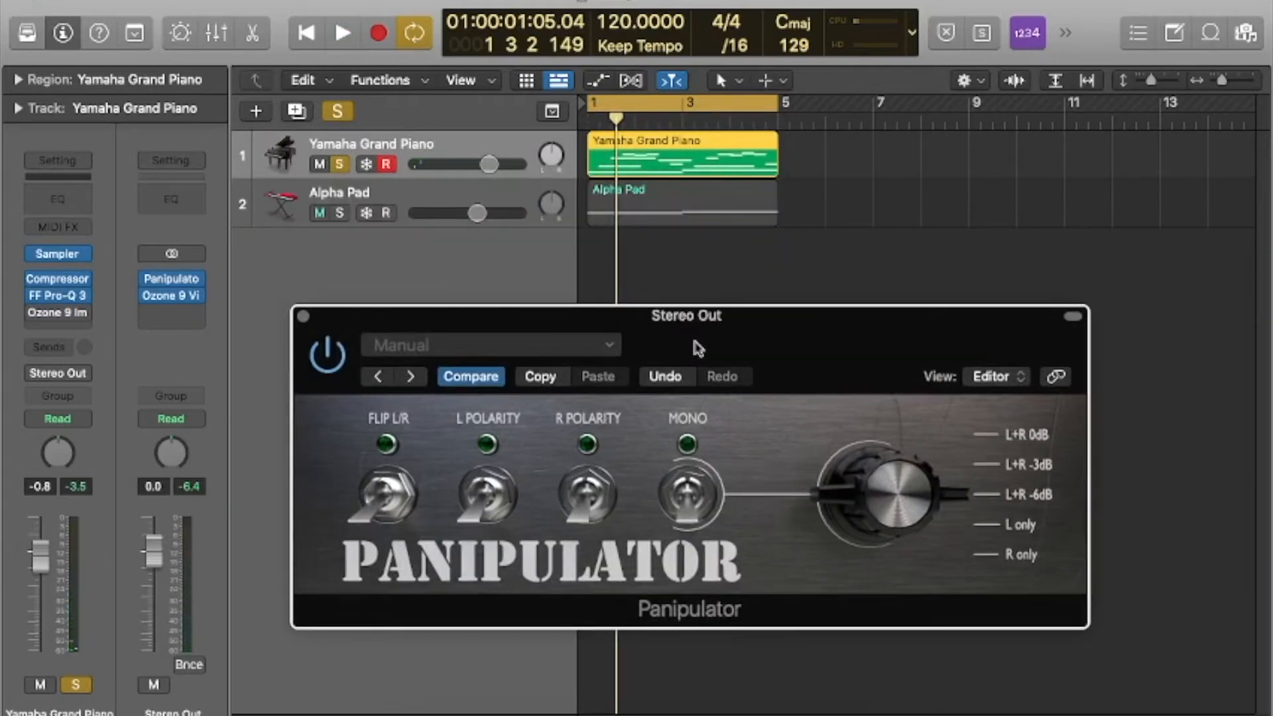
click(303, 317)
click(339, 164)
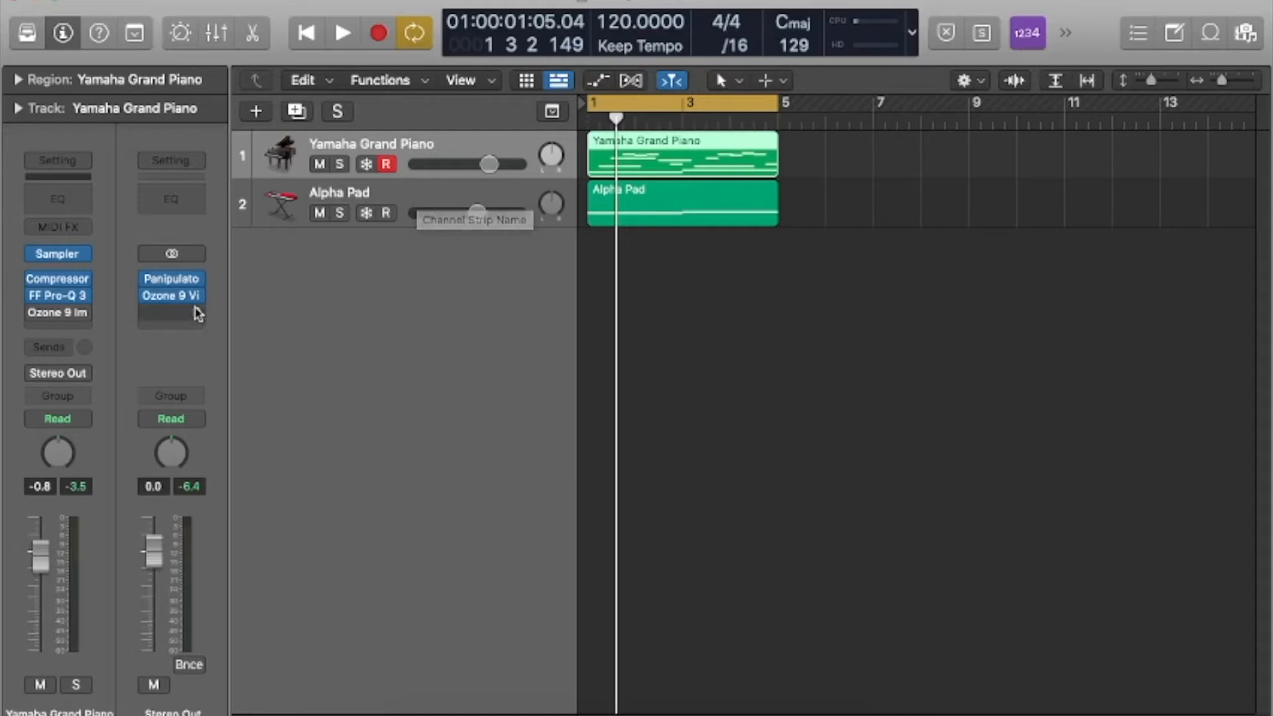
Open the stereo output's Ozone 9 Vintage Compressor, show its Mid channel and play the mix through it.
click(172, 295)
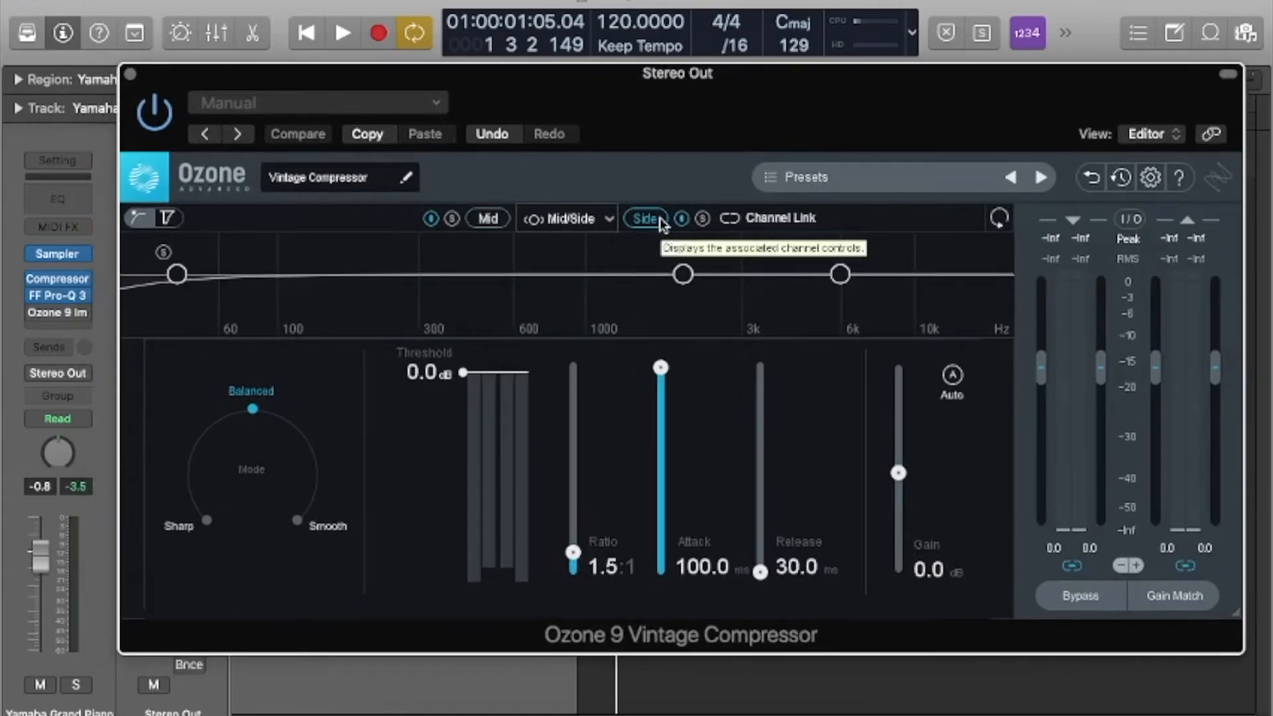
click(488, 219)
drag(610, 84, 604, 290)
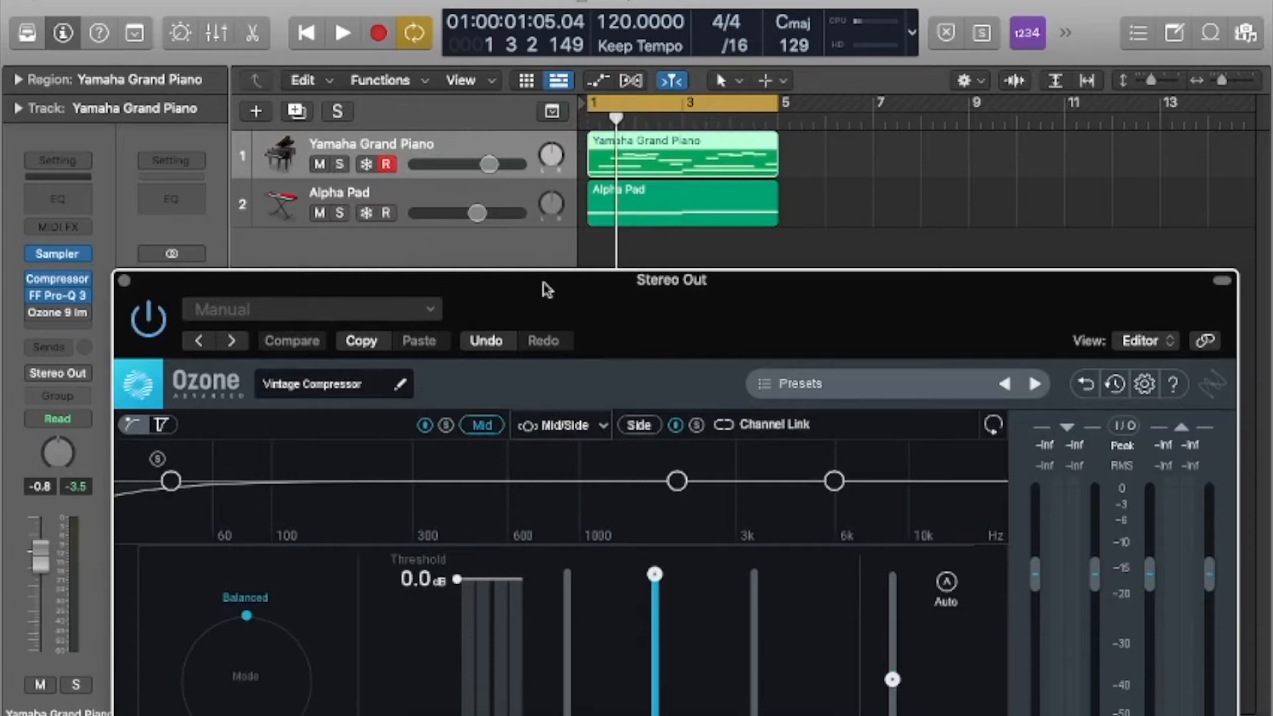
key(space)
drag(609, 320, 605, 138)
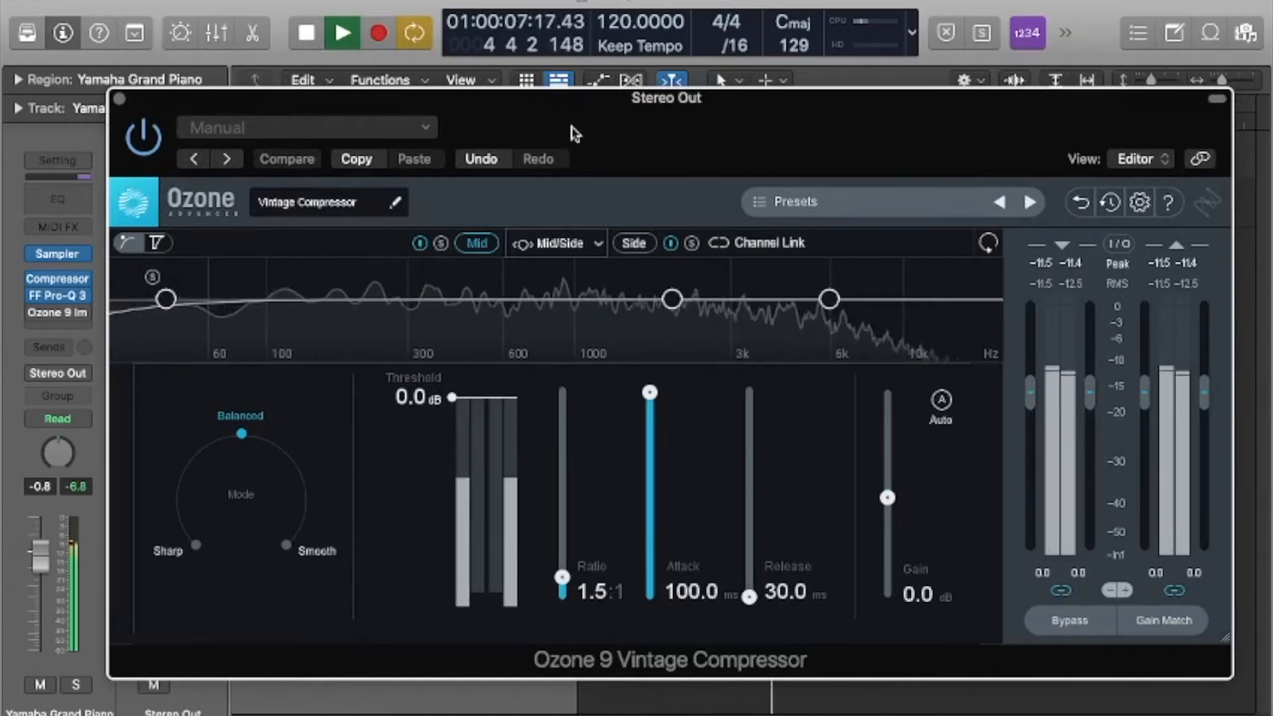
key(space)
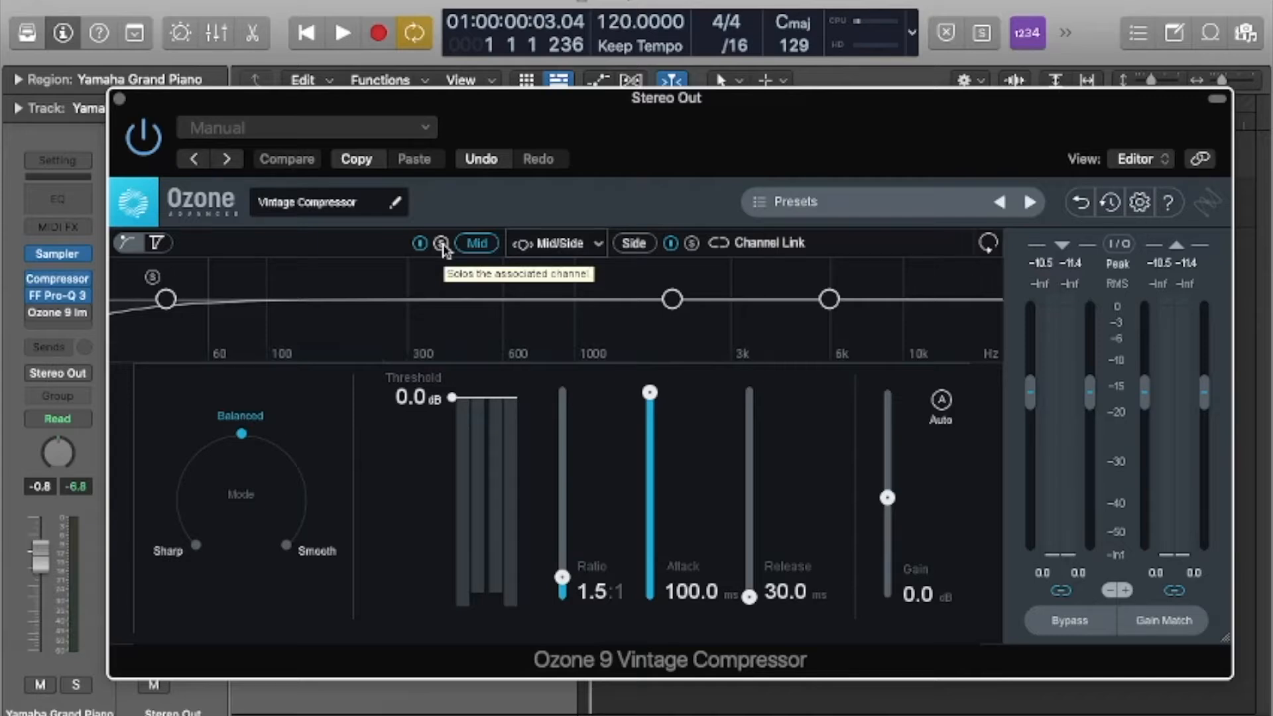
Listen to the mix twice to compare the compressor's mid and side signals, and close the compressor.
key(space)
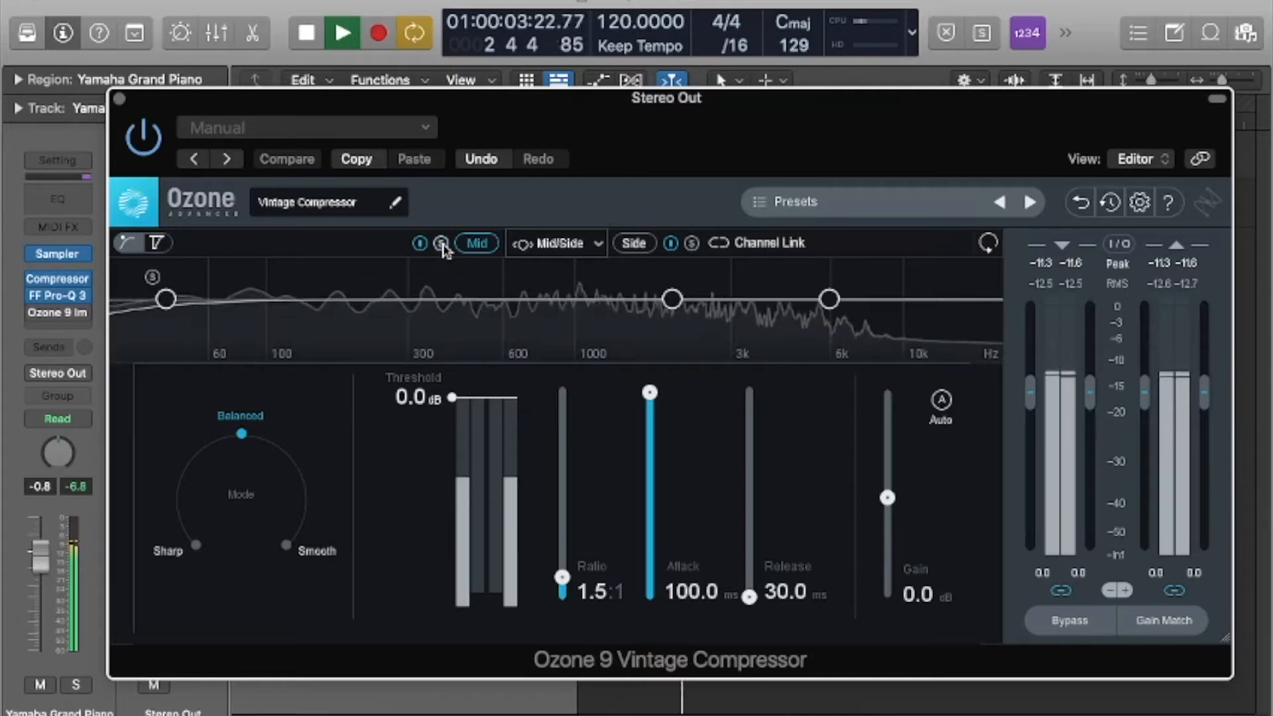
key(space)
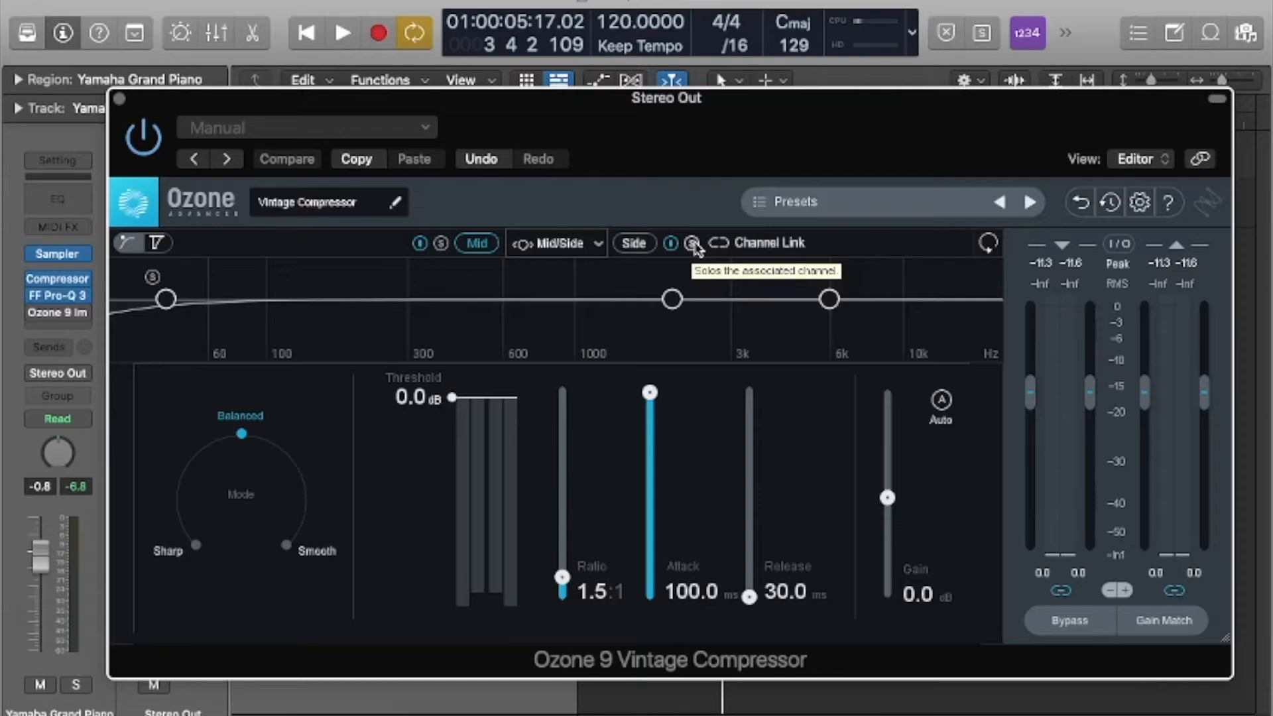
key(space)
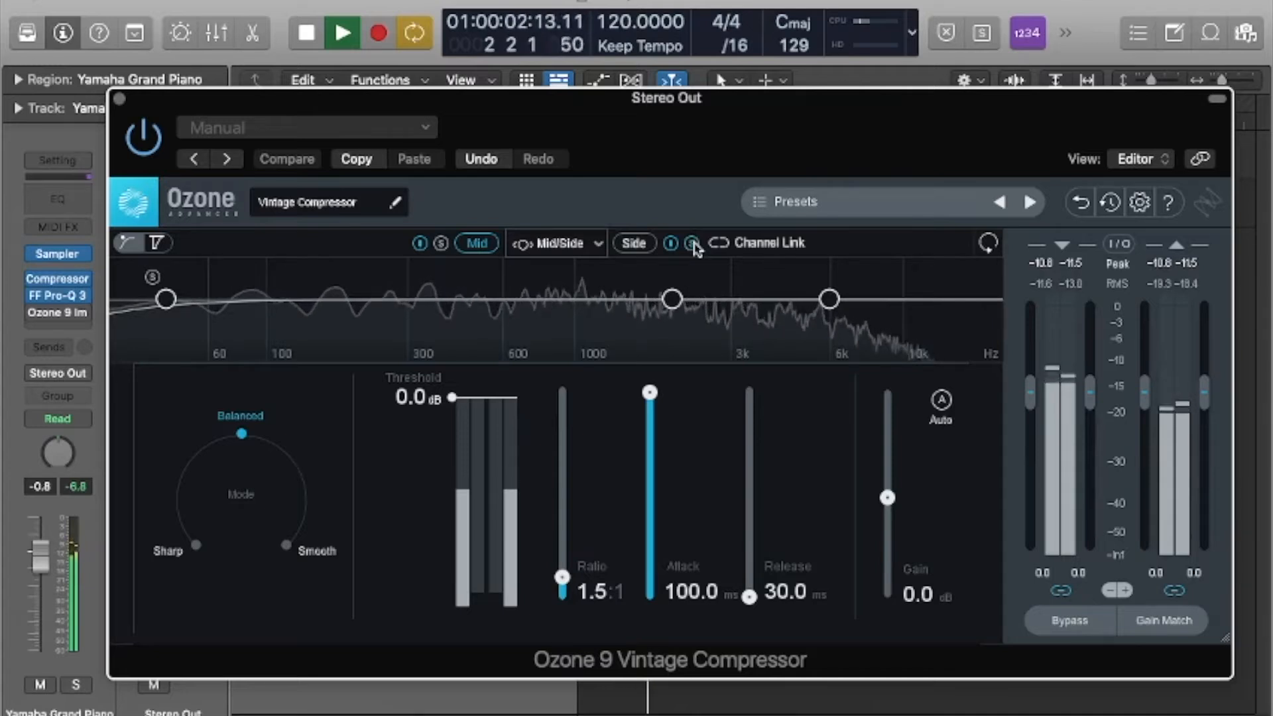
key(space)
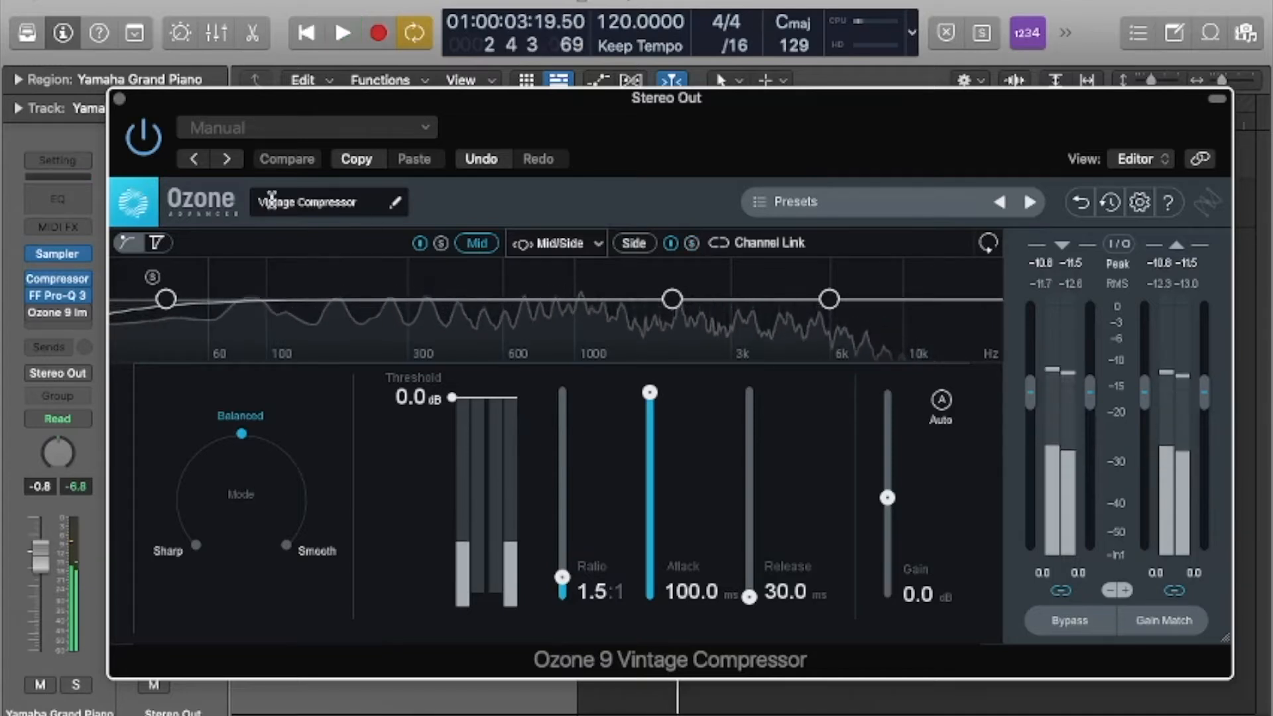
click(121, 100)
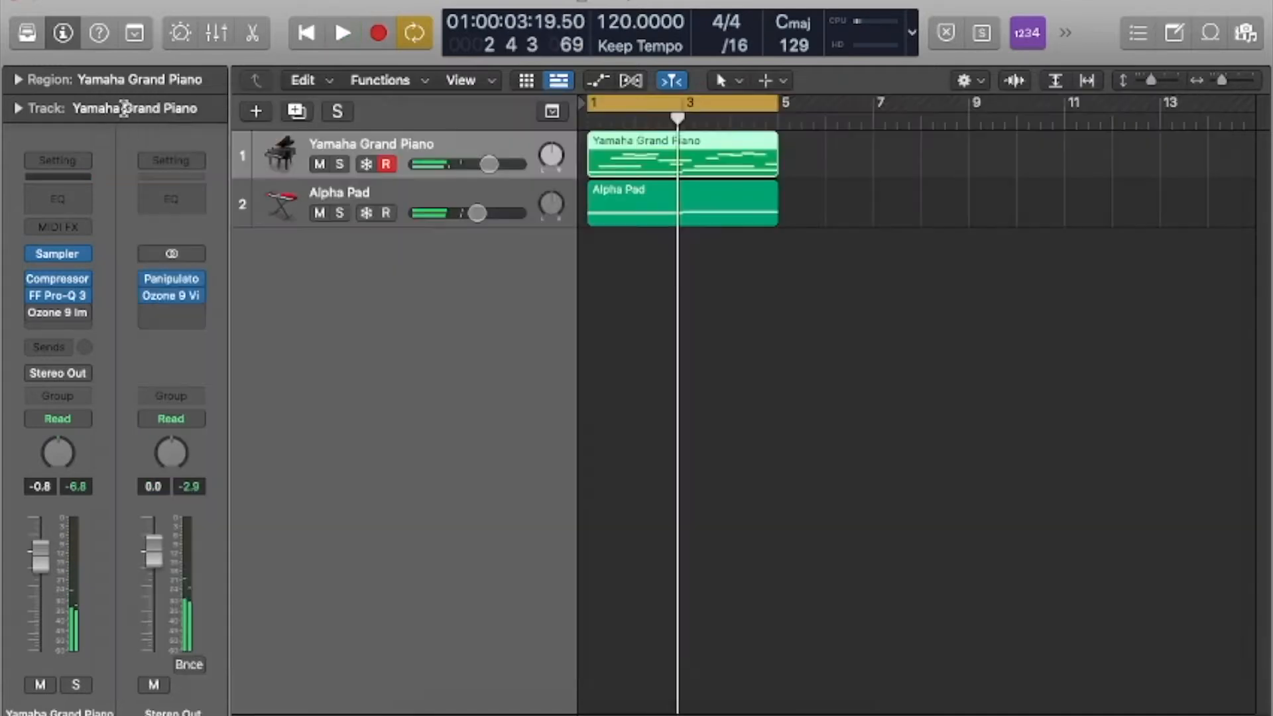
Compare the mix with the left polarity inverted and normal in the stereo output's Panipulator, leave it normal and close the plug-in.
click(171, 281)
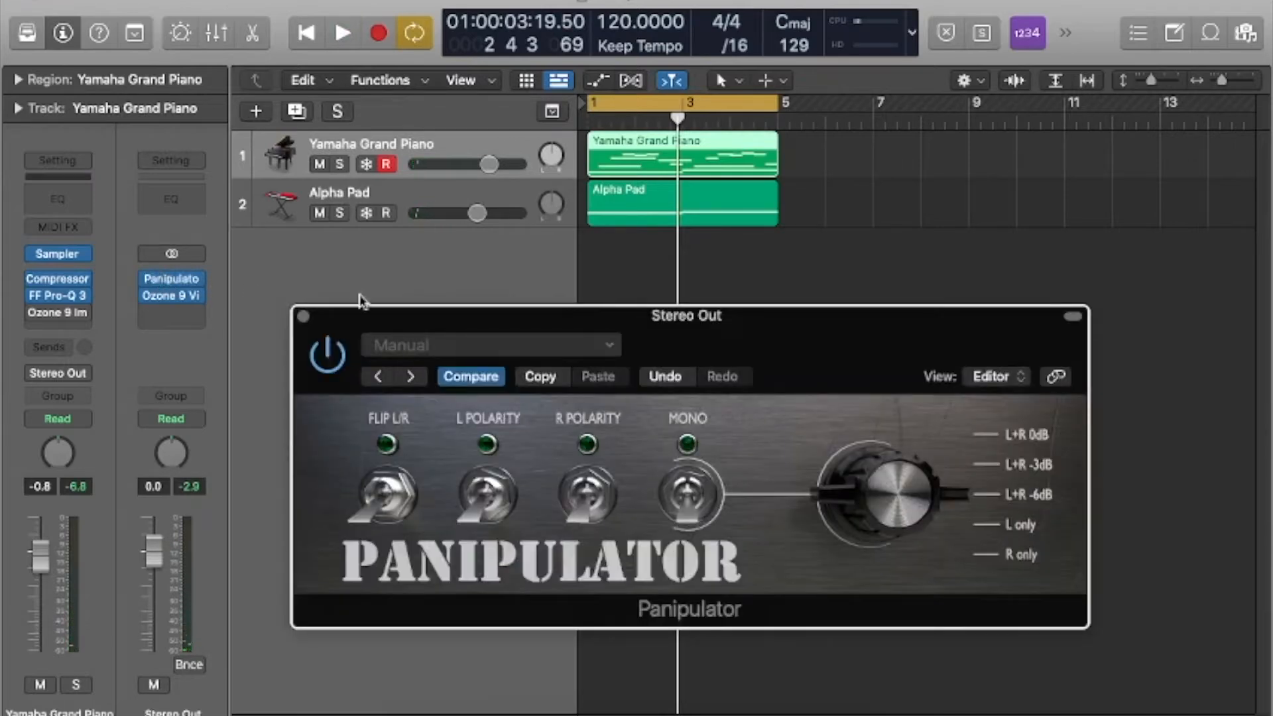
drag(767, 347, 759, 297)
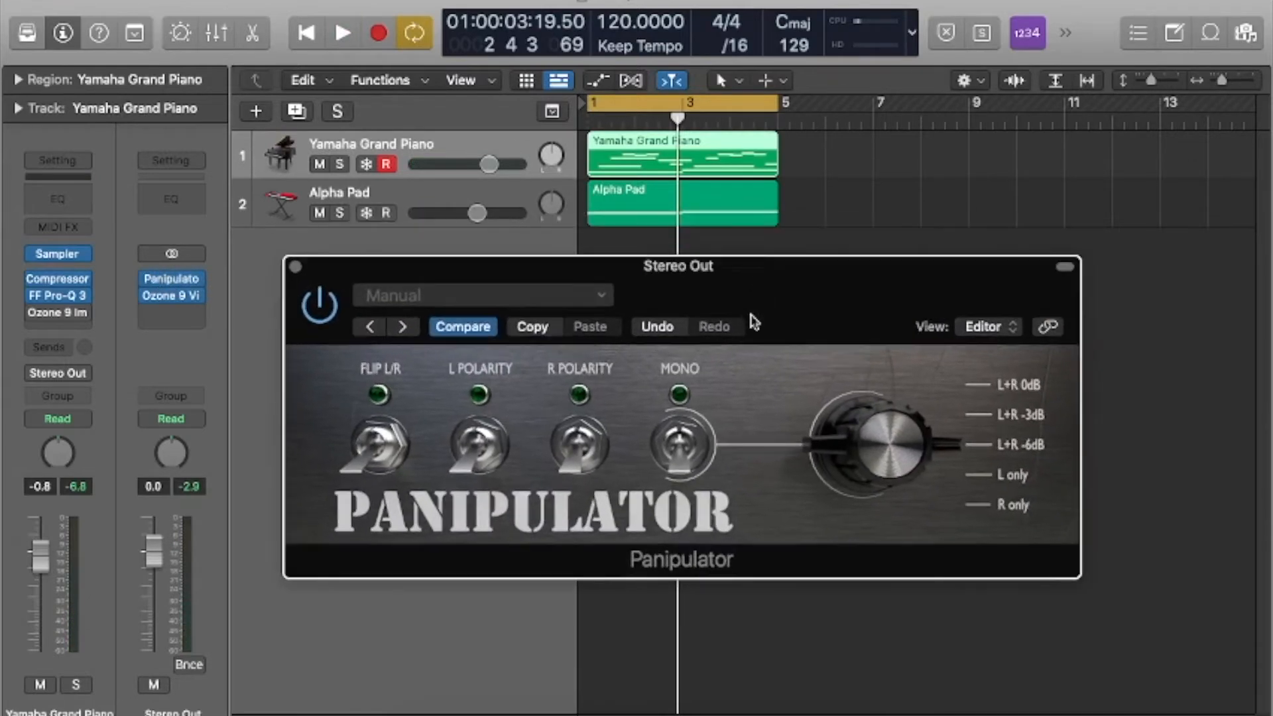
click(476, 456)
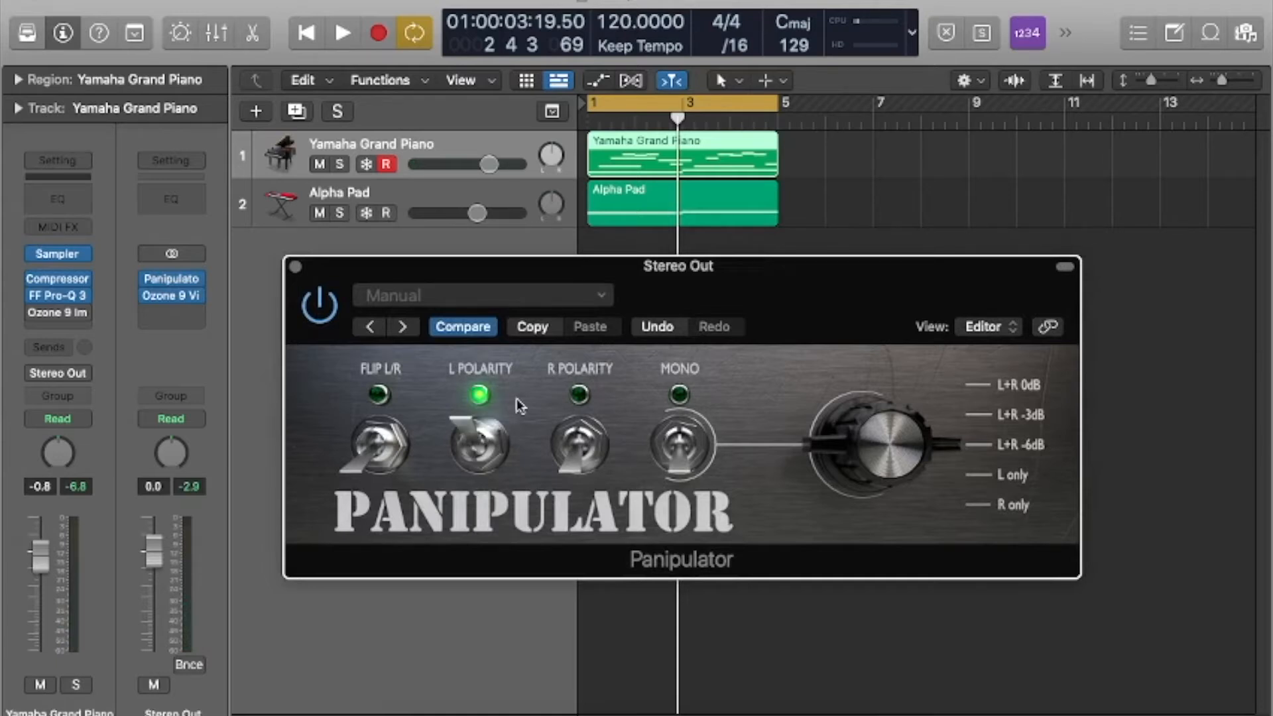
key(space)
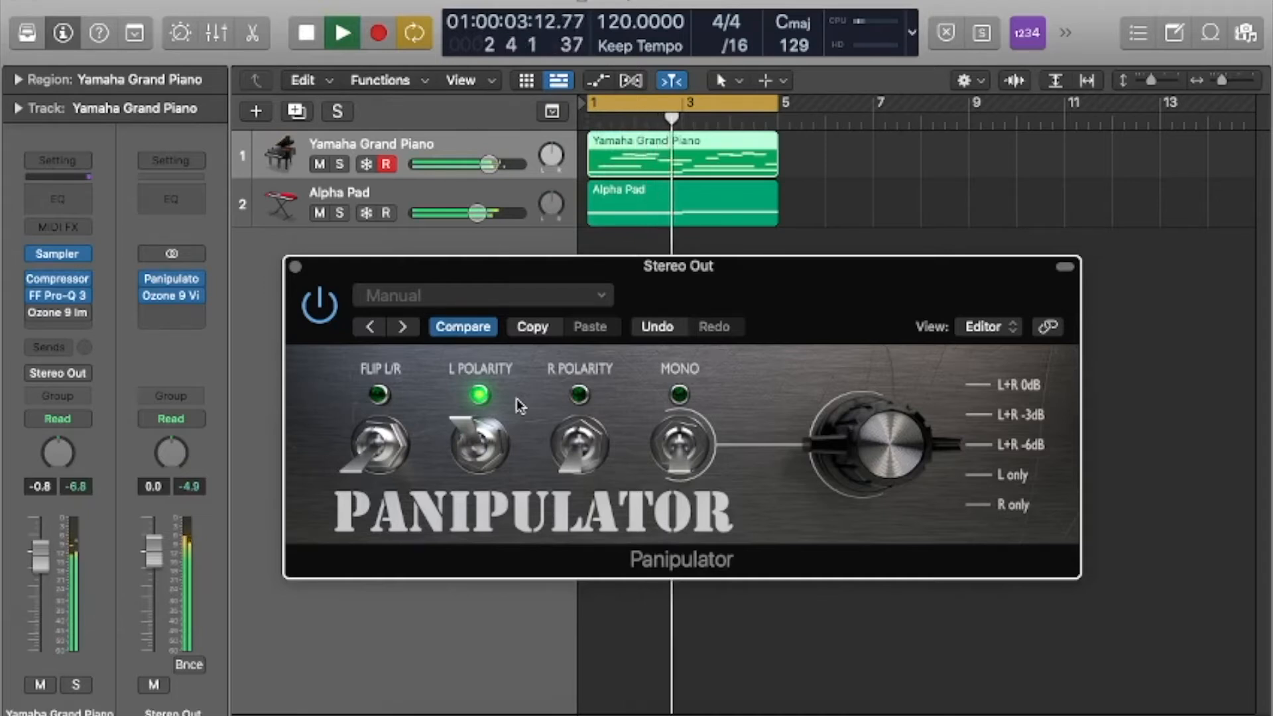
click(469, 443)
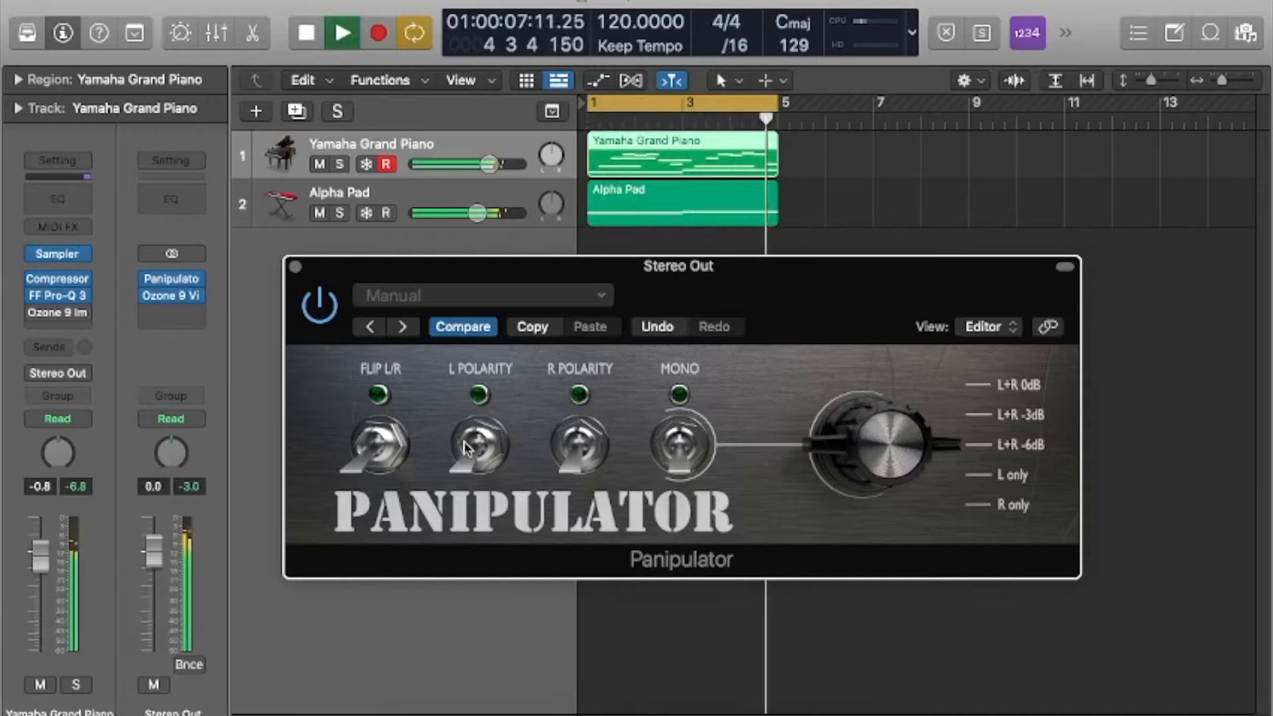
click(479, 437)
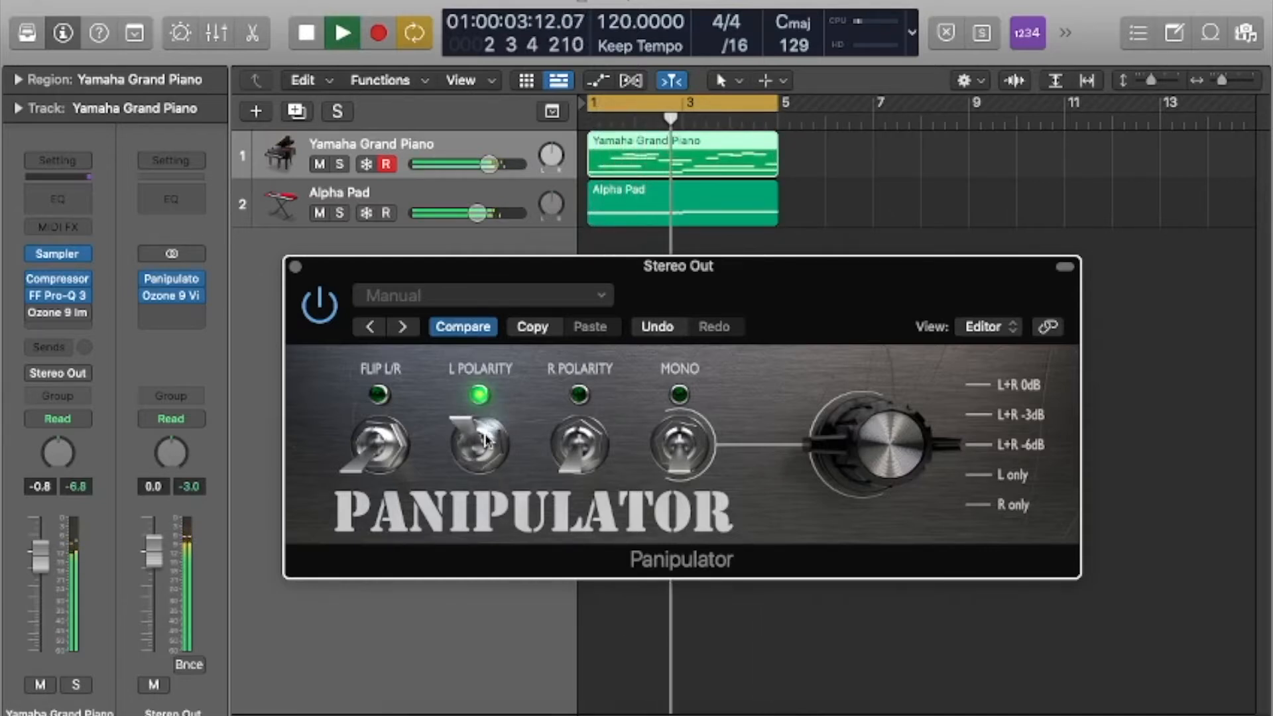
key(space)
click(481, 441)
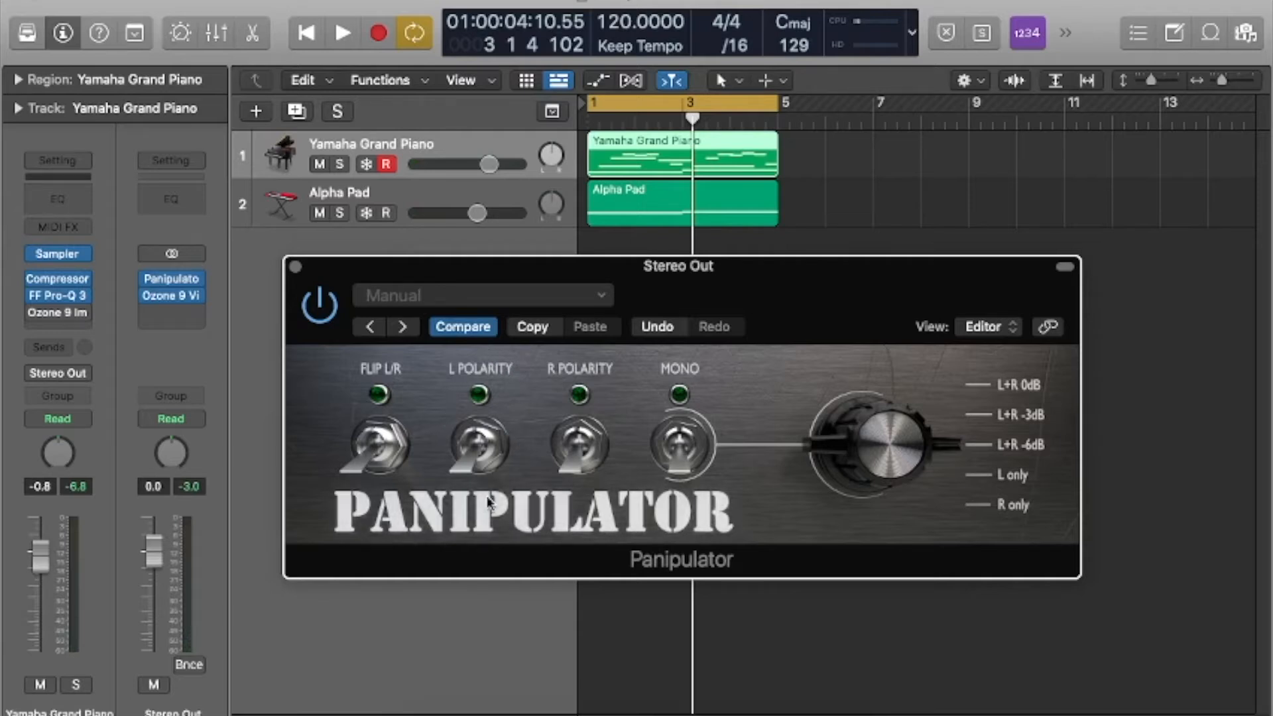
click(296, 266)
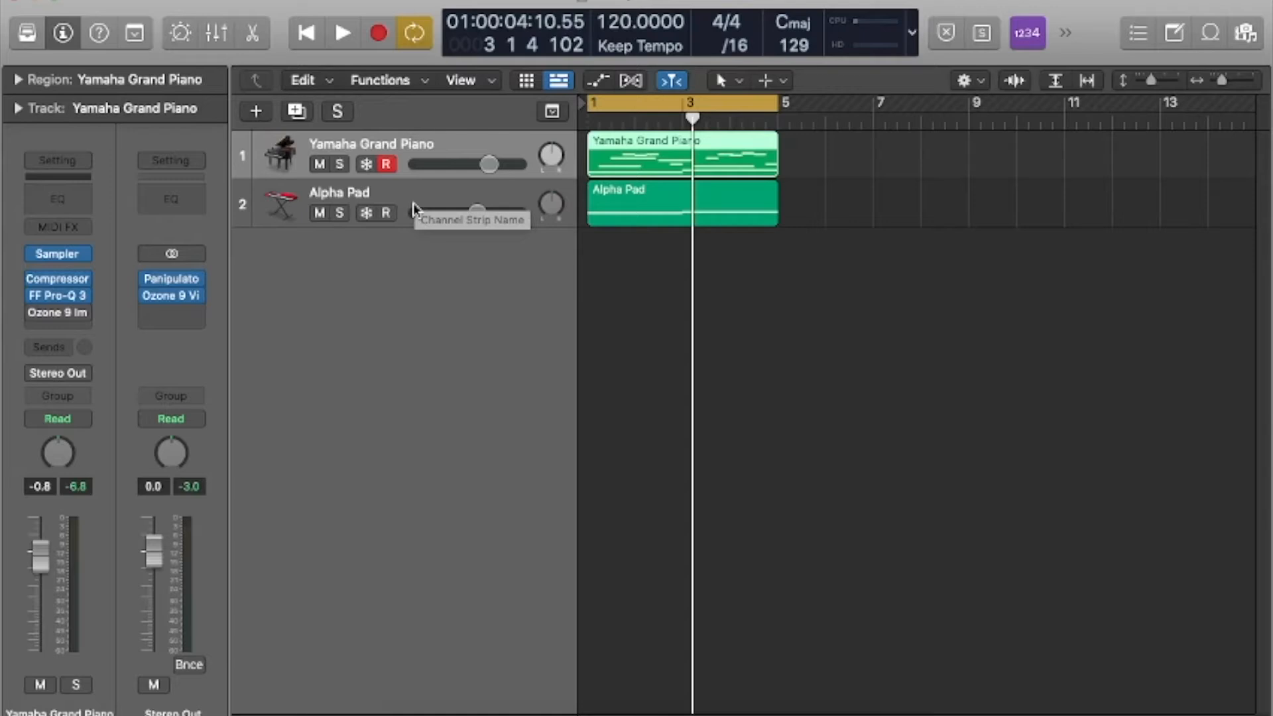
Open the piano's FabFilter Pro-Q 3 clear of the track headers and solo the piano.
click(418, 200)
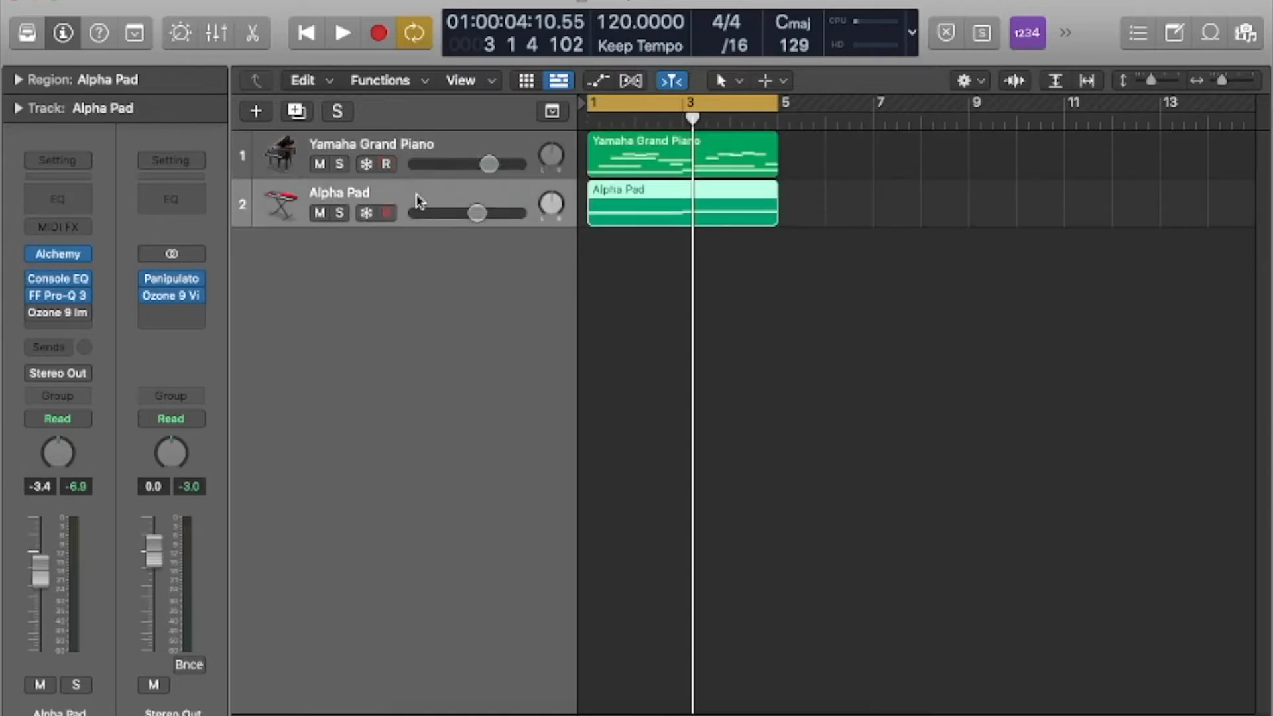
click(424, 148)
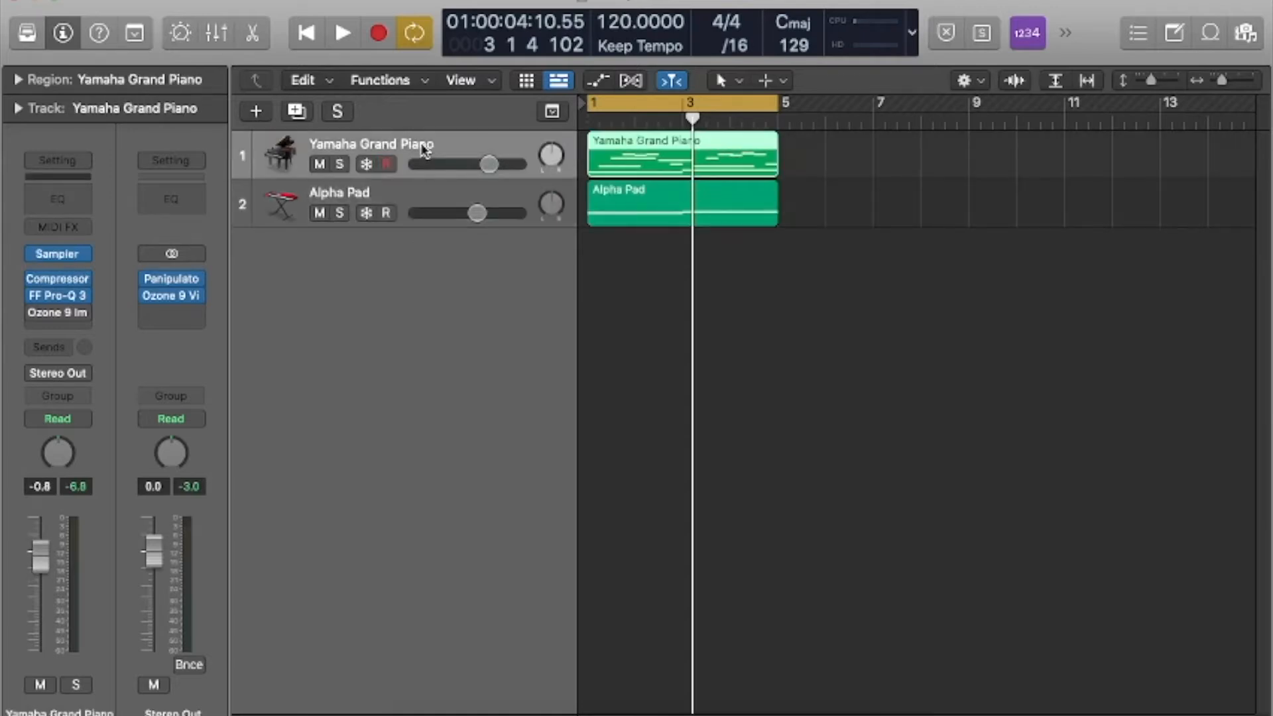
click(58, 298)
drag(801, 255, 640, 245)
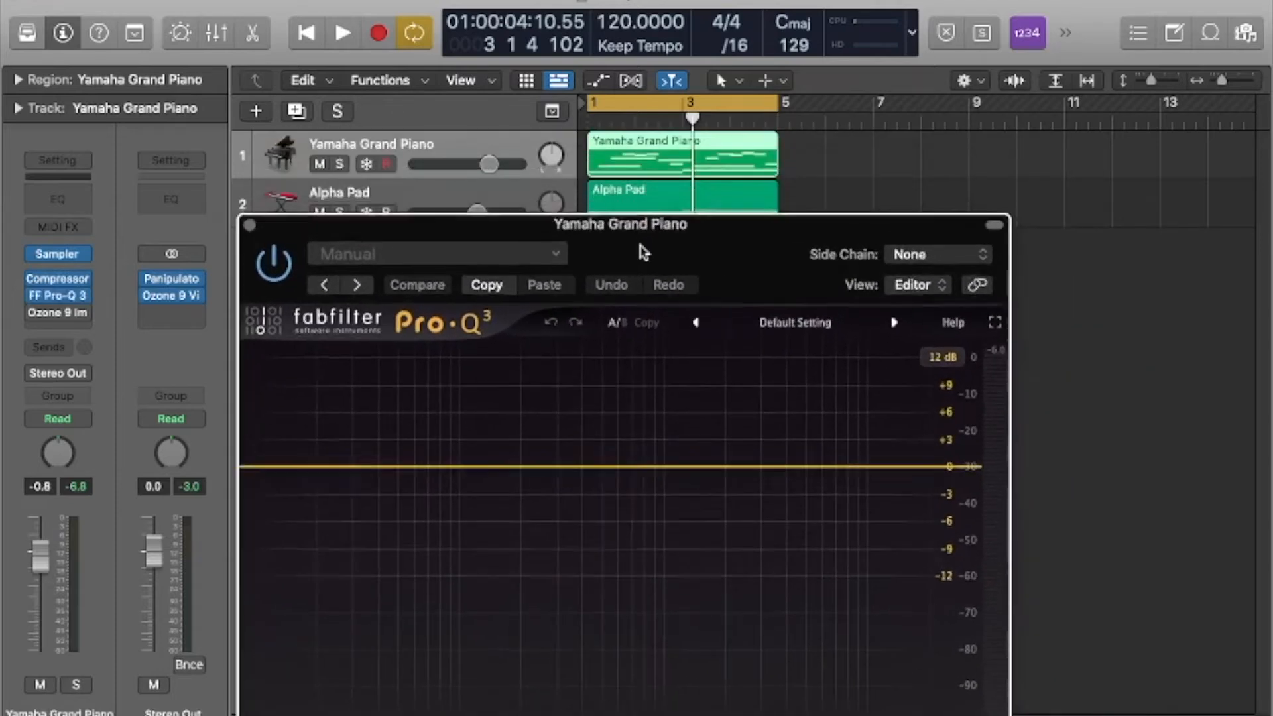
drag(729, 266, 699, 136)
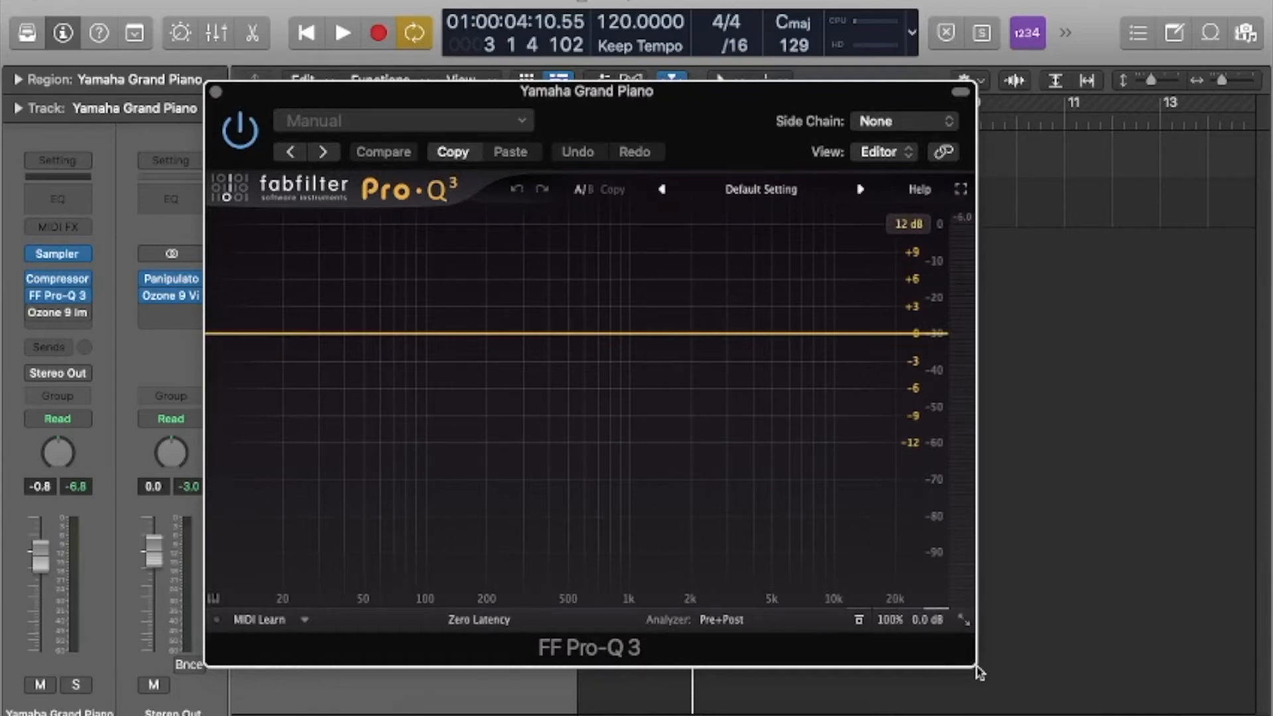
drag(619, 104, 806, 91)
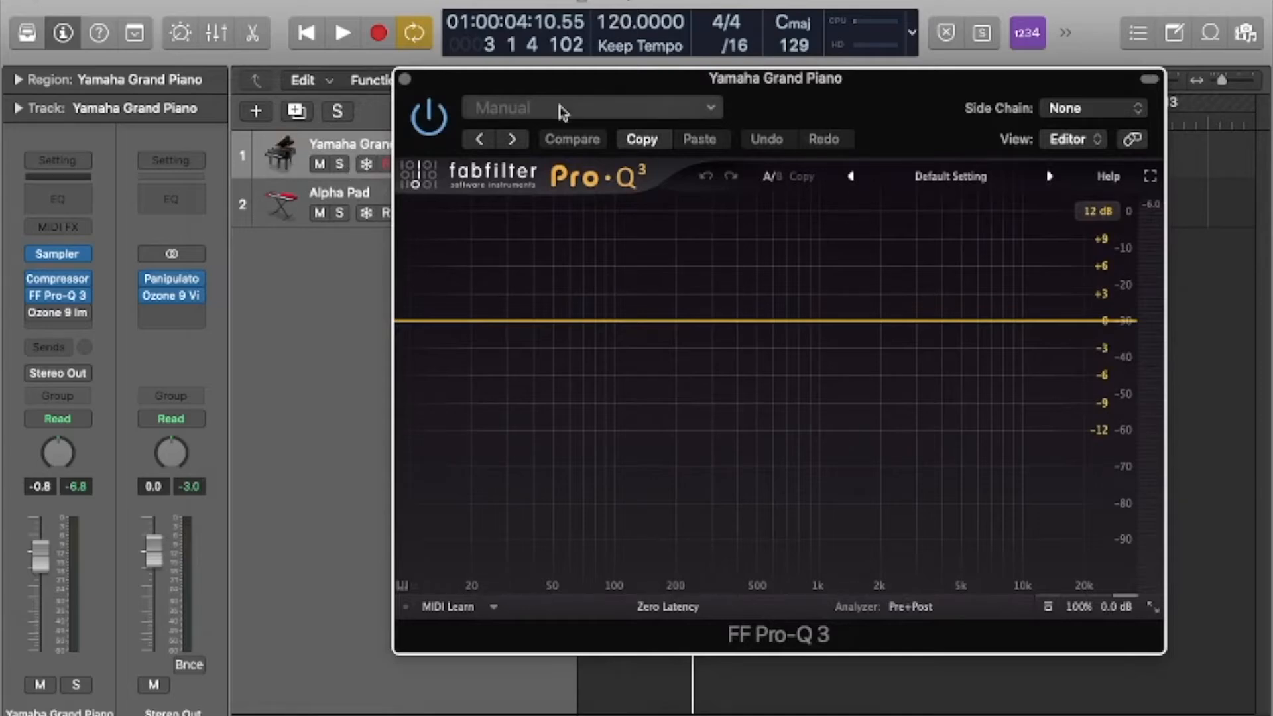
drag(759, 94, 840, 108)
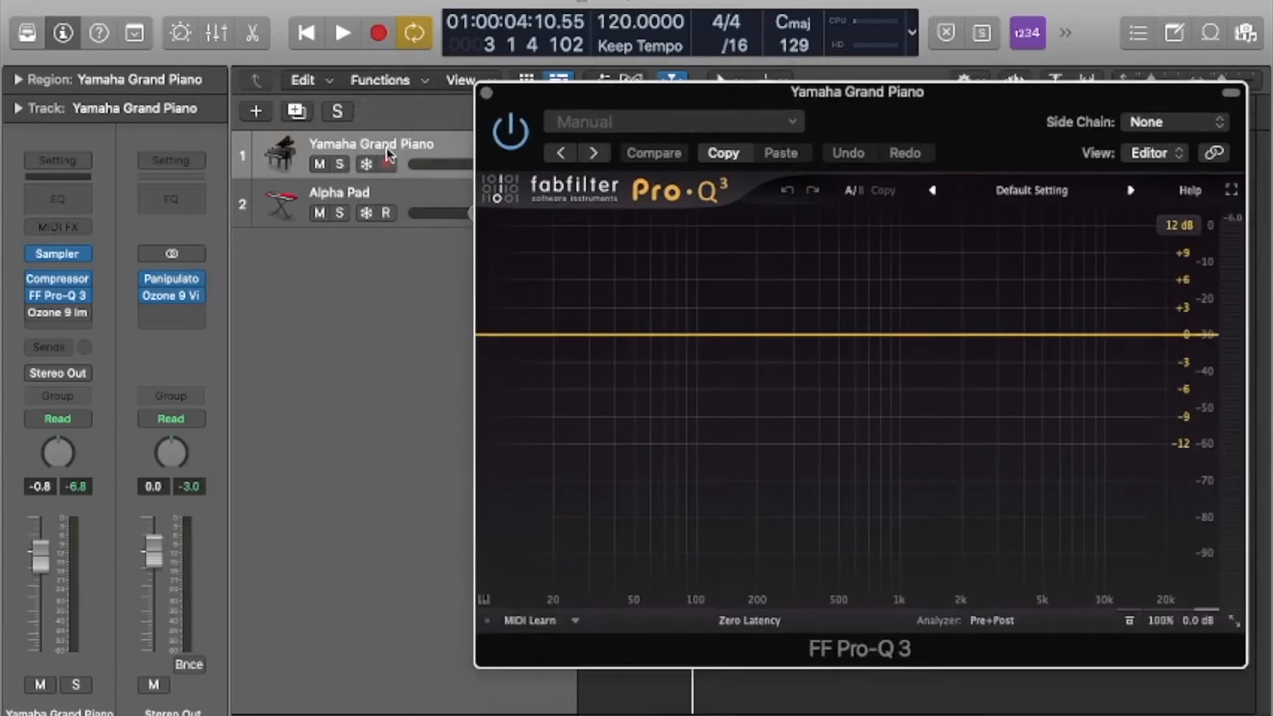
click(340, 165)
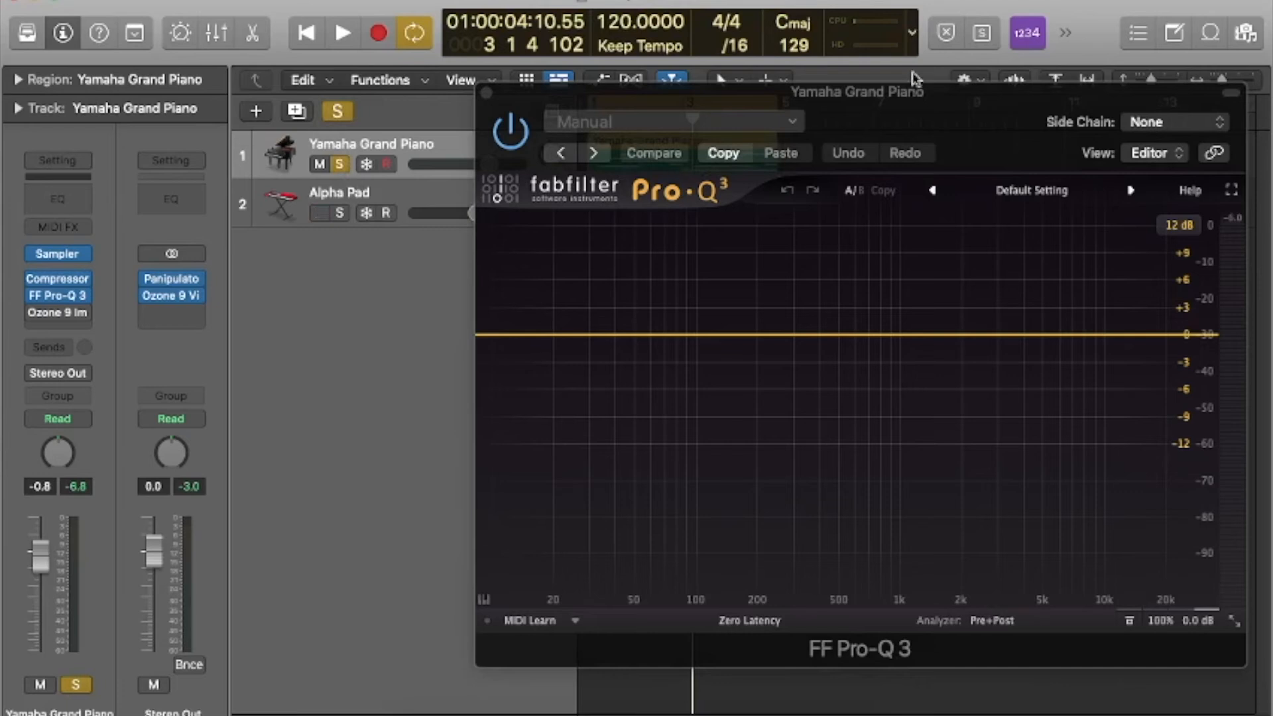
Move the piano's EQ window aside and add a bell boost of about 3.8 dB near 2.9 kHz with a Q of about 1.2.
drag(918, 106, 788, 58)
drag(829, 330, 872, 258)
scroll(870, 238, up, 3)
scroll(871, 240, down, 8)
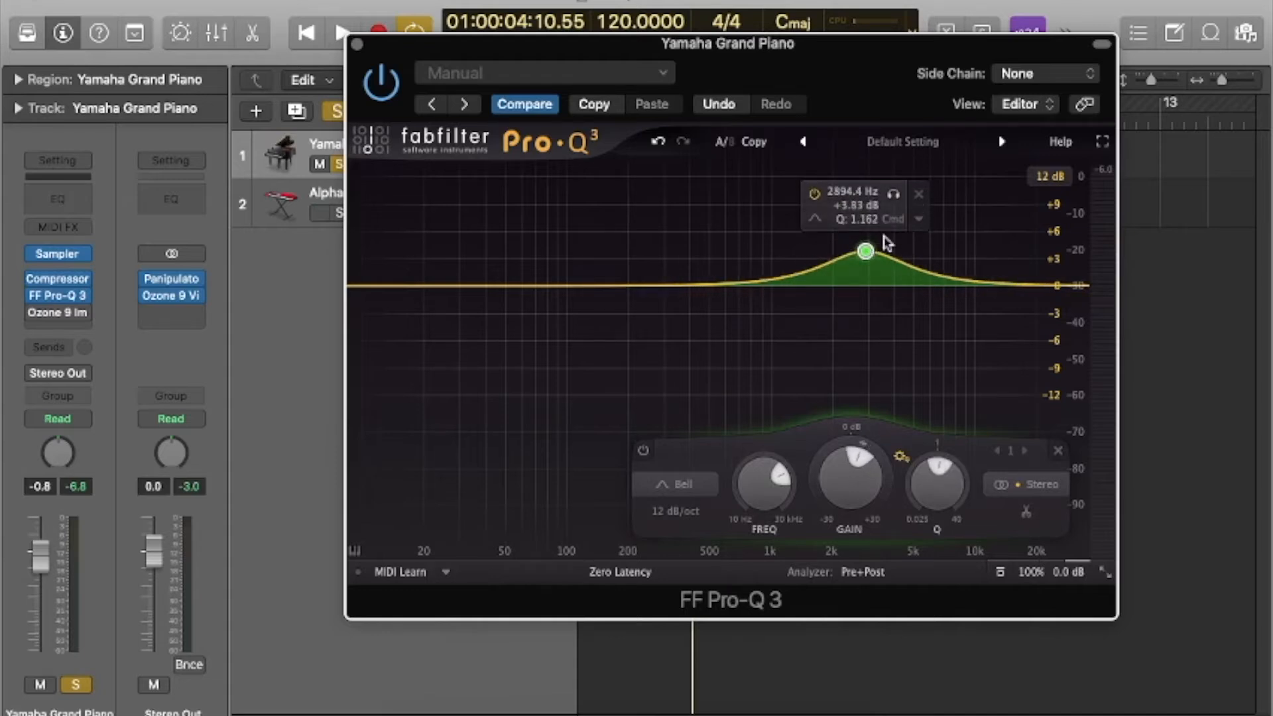
Set the bell band's stereo placement to Mid and bring it down to about 0 dB near 2.6 kHz.
click(921, 221)
mouse_move(975, 357)
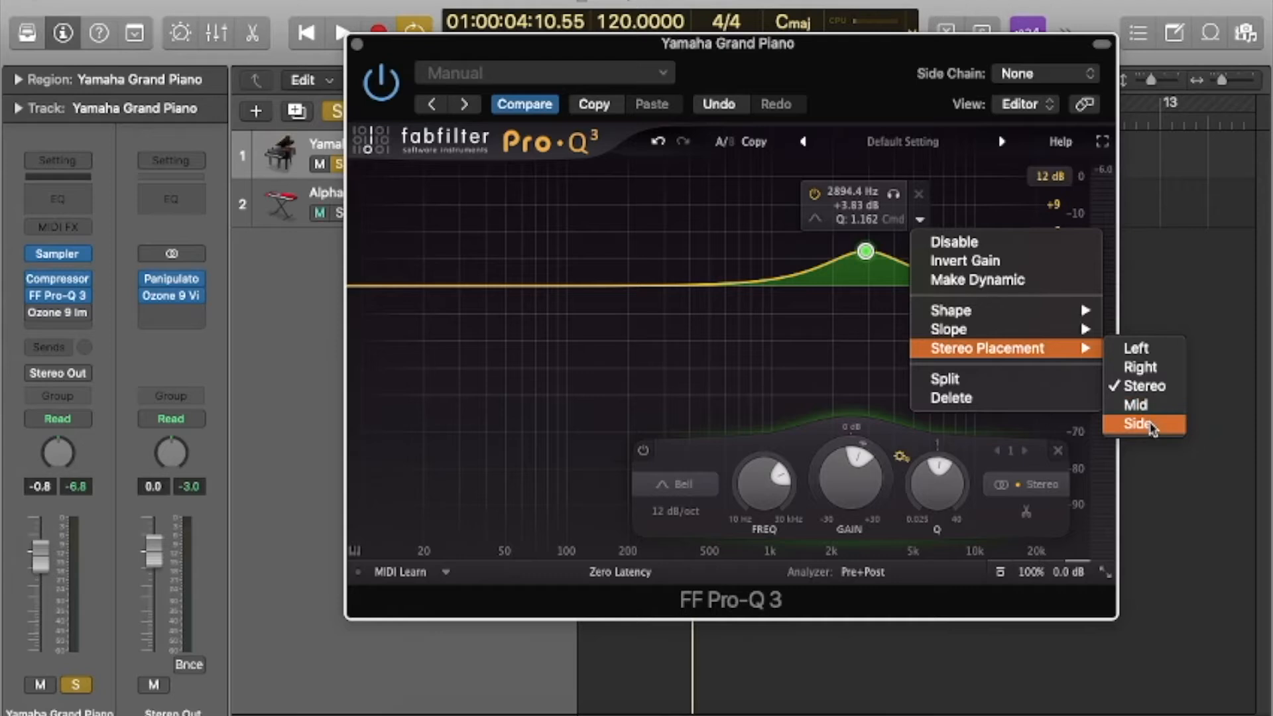
click(874, 270)
drag(869, 254, 858, 290)
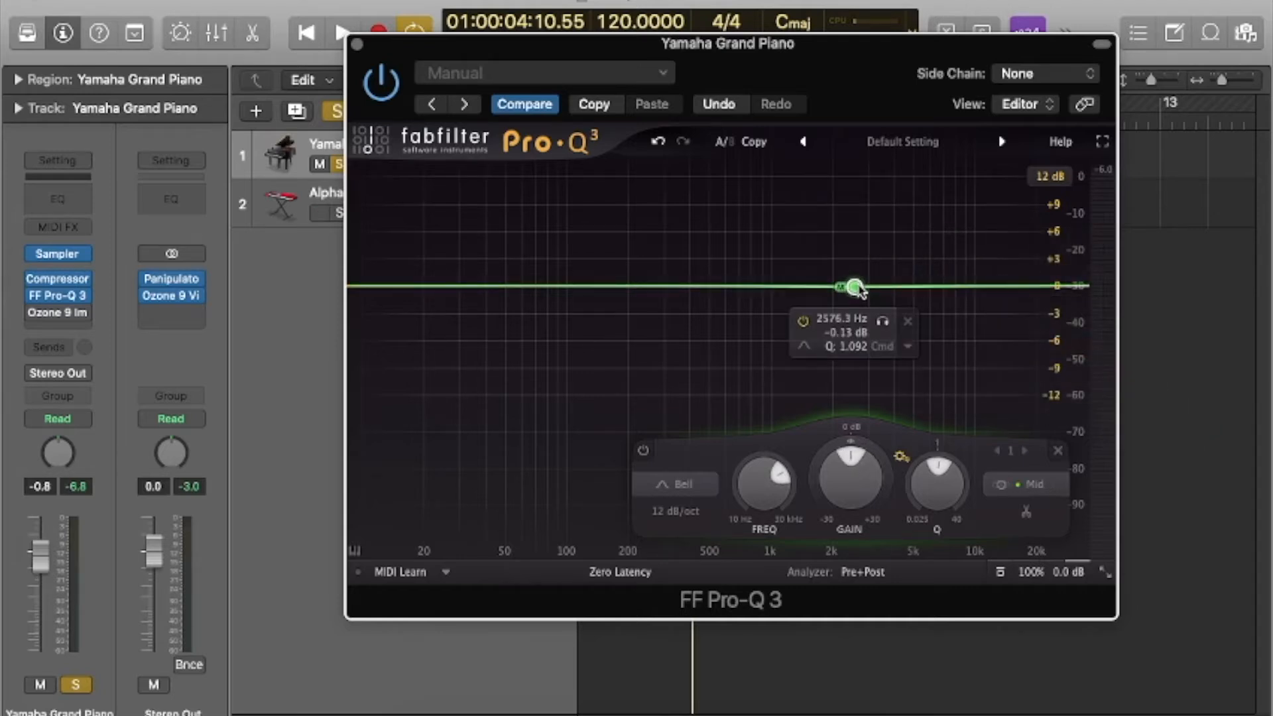
Play the piano with the stereo output lowered to -10.2 dB, boost the mid band about 13 dB near 3.9 kHz, and flatten it near 6.9 kHz.
key(space)
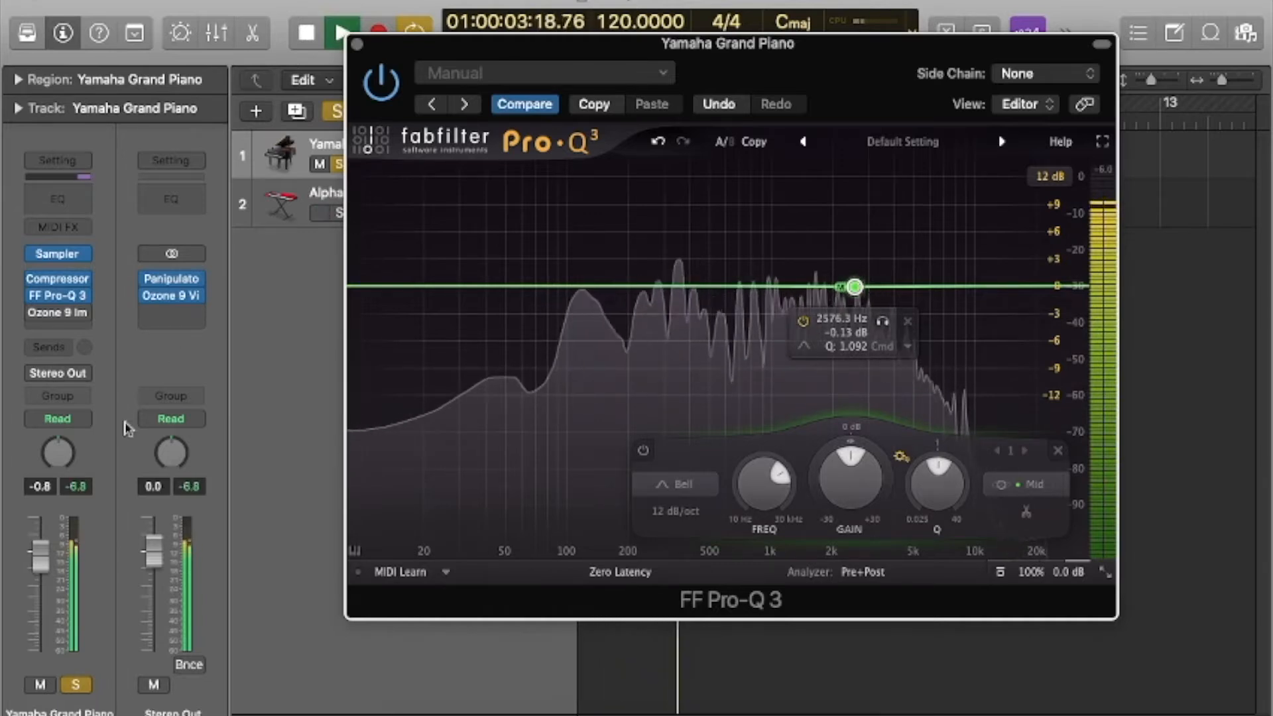
drag(153, 551, 153, 600)
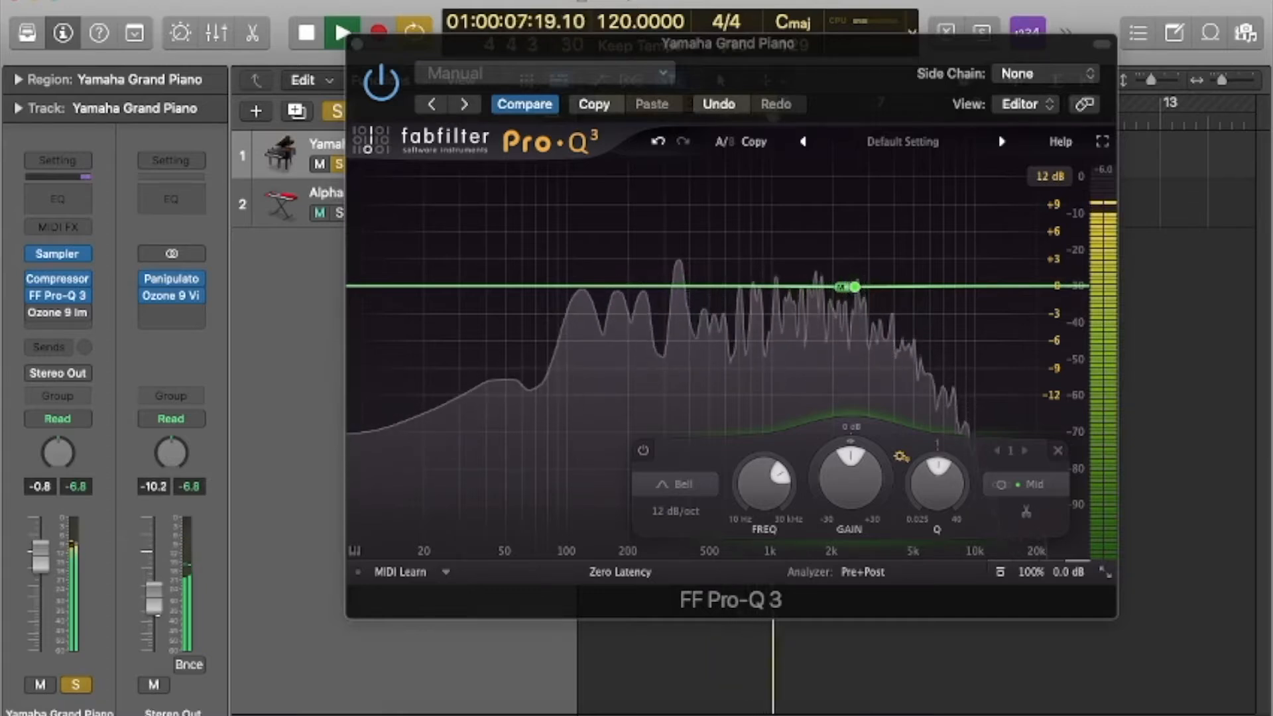
mouse_move(894, 304)
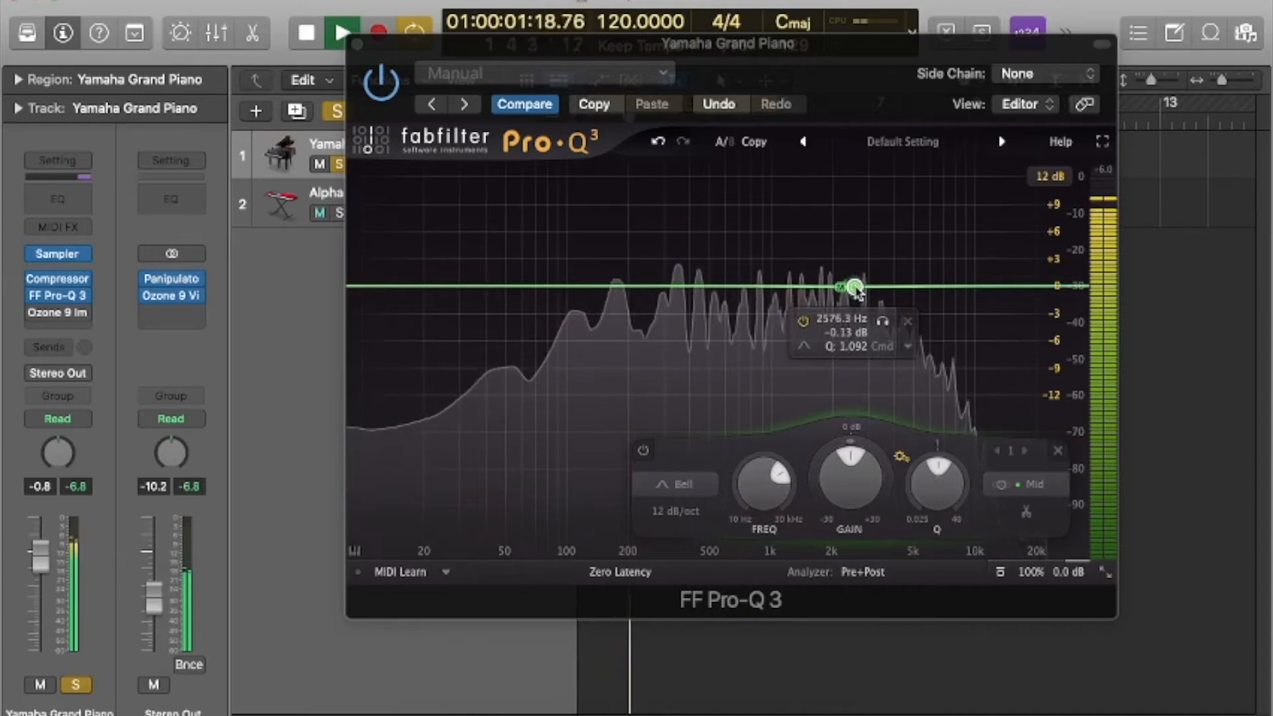
drag(857, 292, 892, 166)
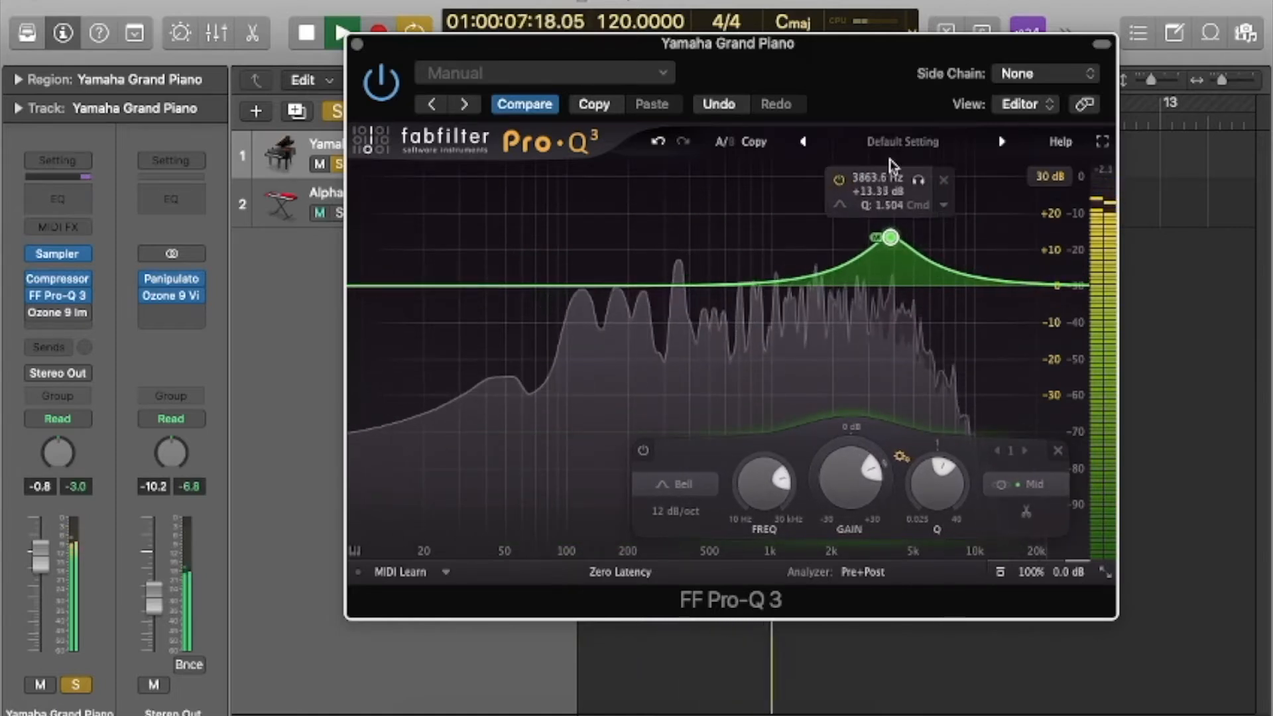
drag(890, 240, 941, 286)
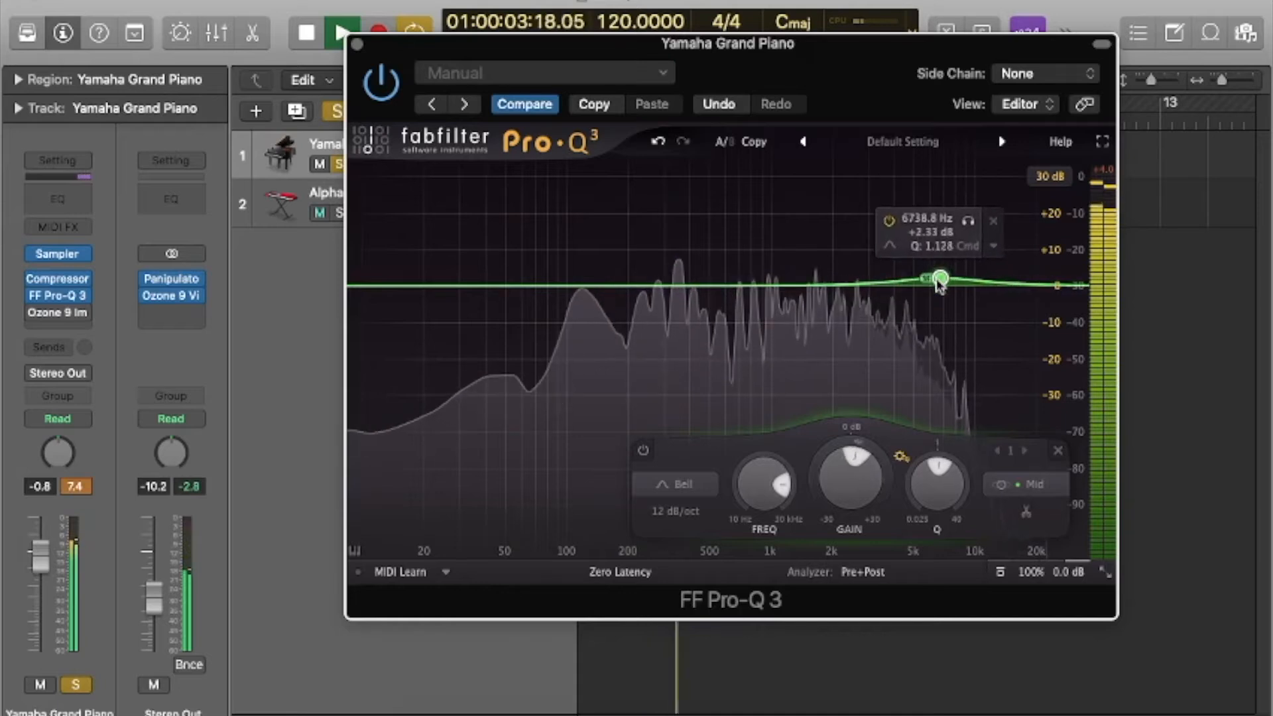
Switch the band's stereo placement to Side and boost it by about 19 dB near 4.6 kHz.
click(998, 255)
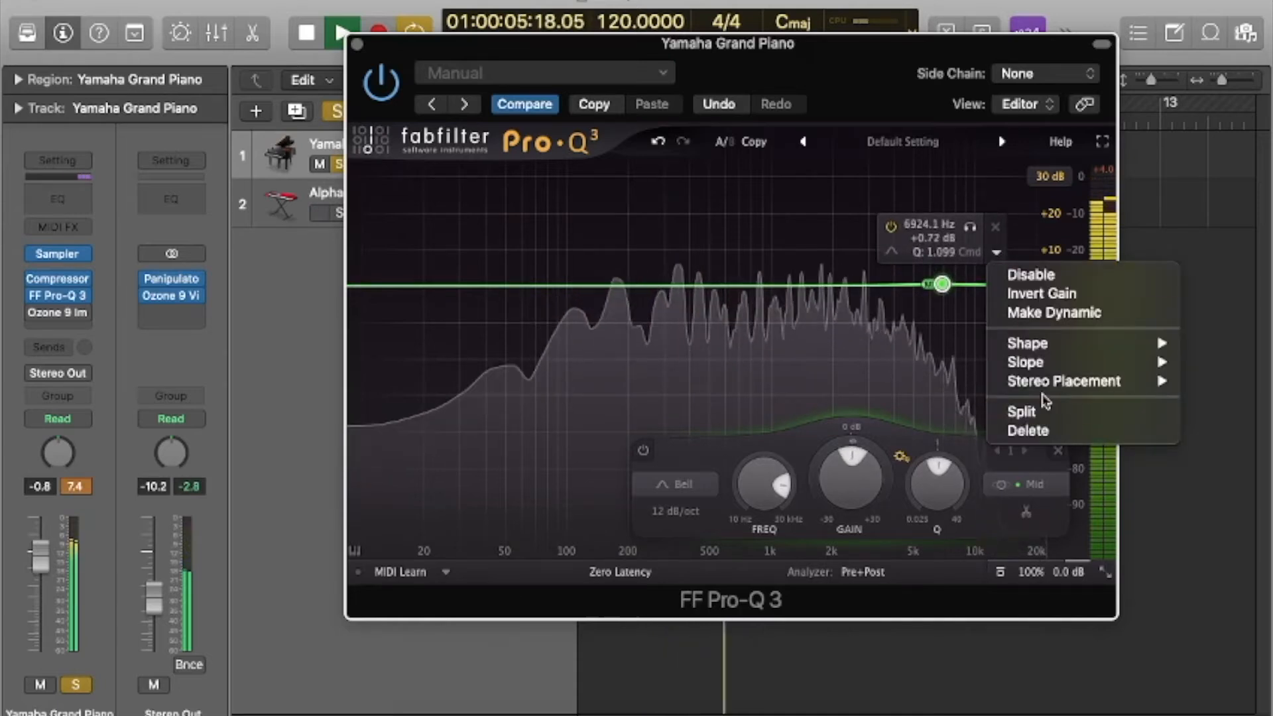
mouse_move(1047, 382)
click(1213, 456)
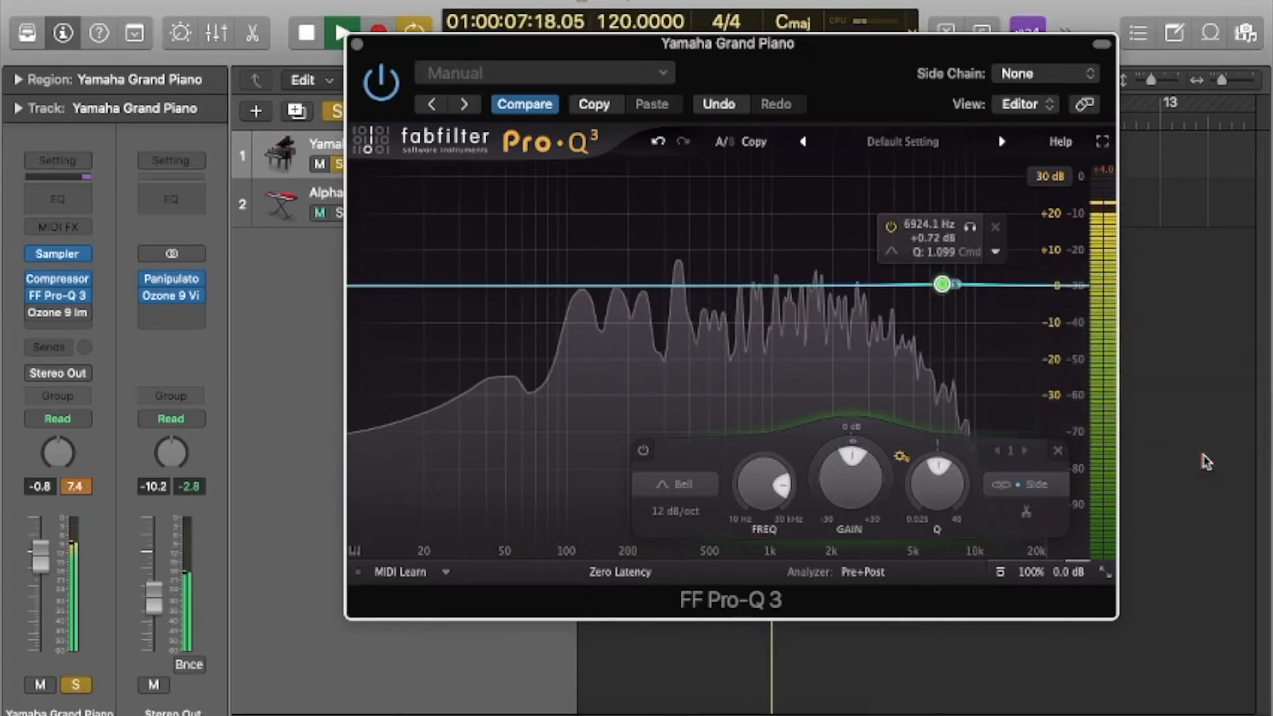
drag(949, 292, 905, 229)
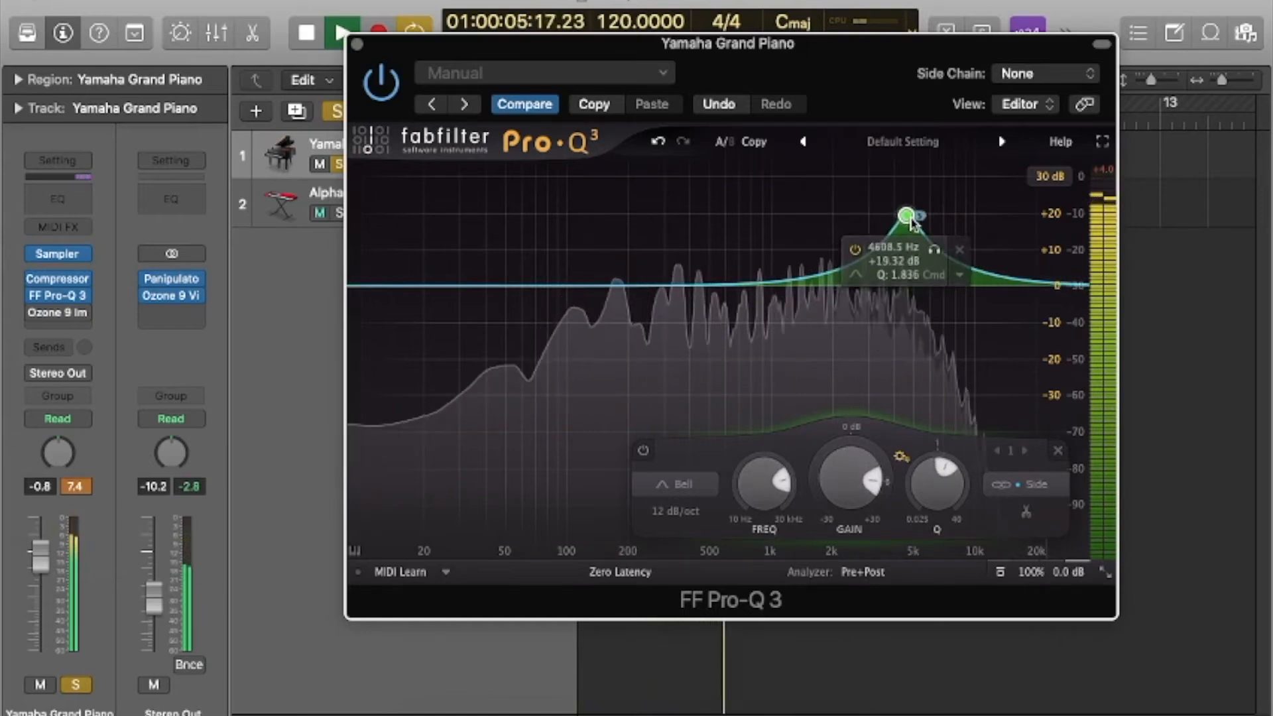
Add side bands: a bell cut of about 12.5 dB near 1.7 kHz, a high shelf boost of about 8.5 dB near 6.2 kHz and a deep bell cut near 60 Hz.
drag(773, 292, 821, 337)
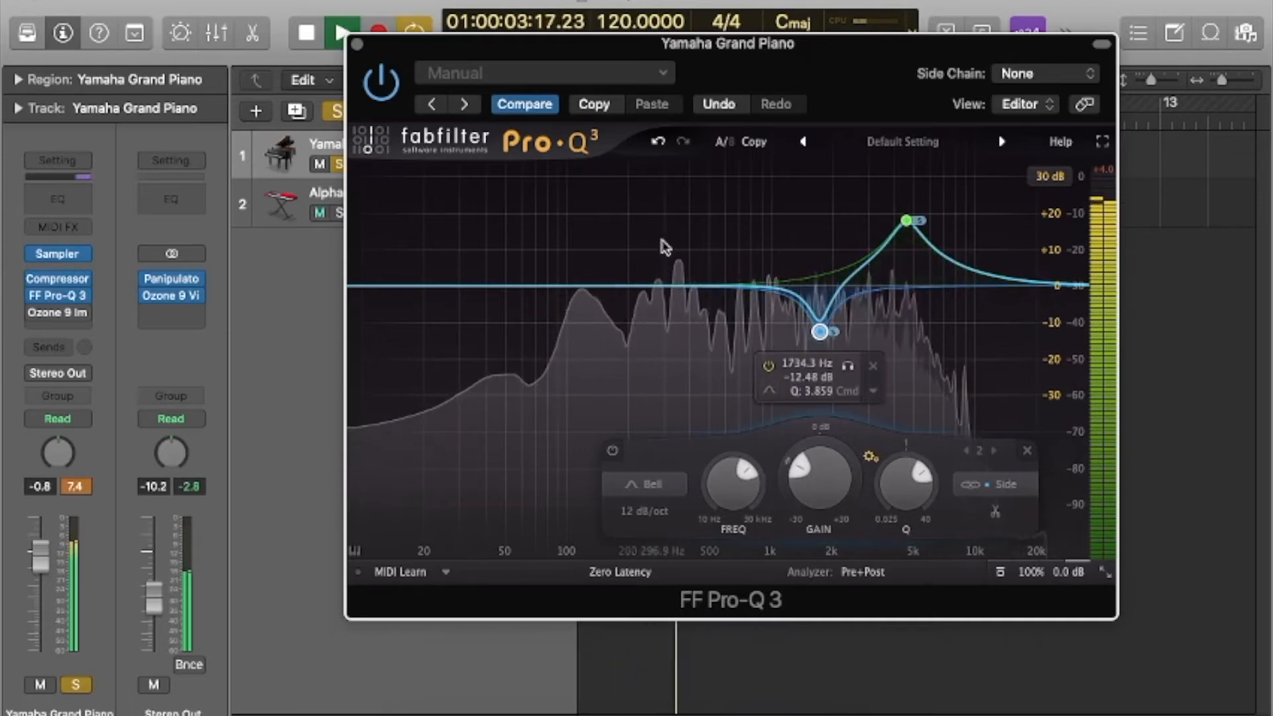
drag(1057, 284, 939, 247)
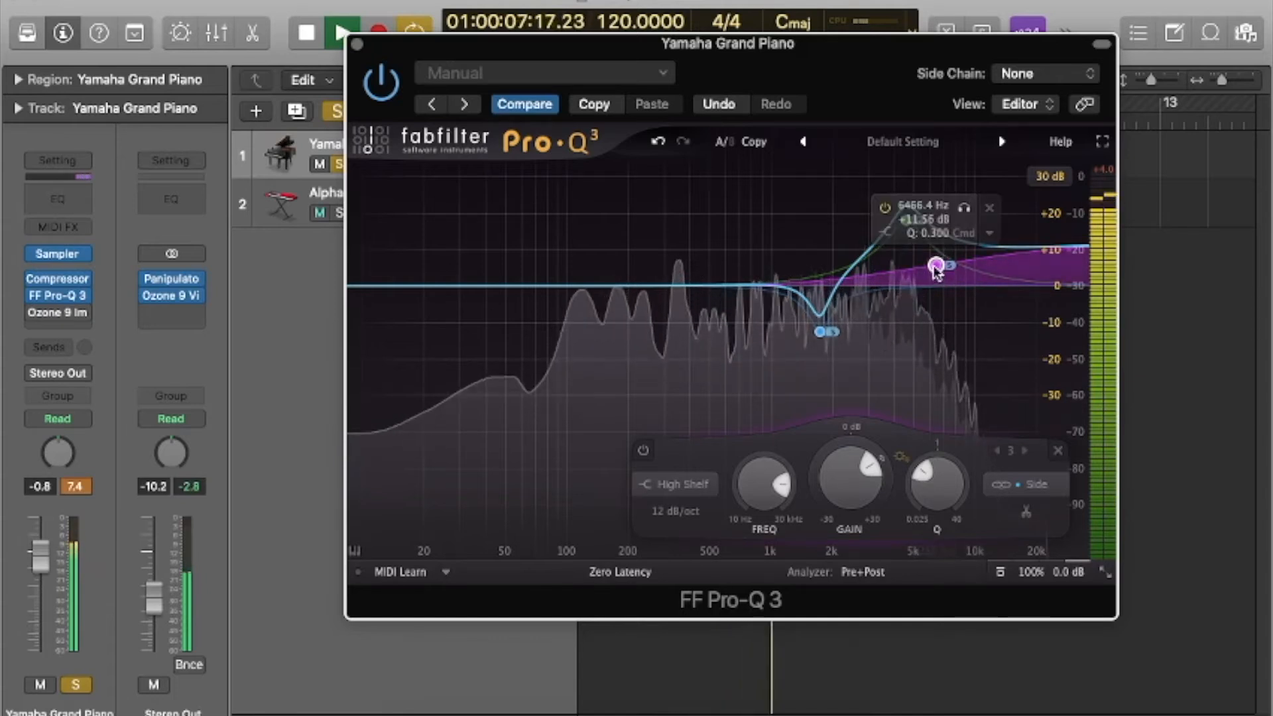
drag(937, 264, 934, 268)
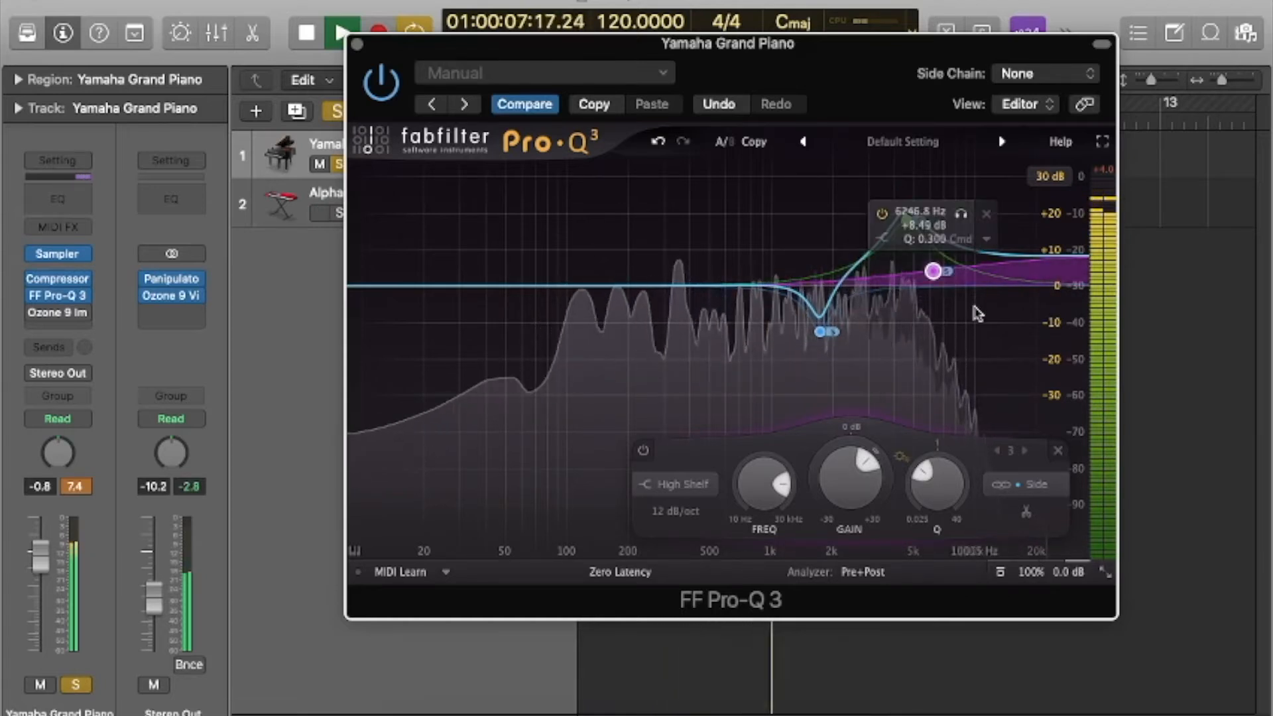
drag(687, 287, 522, 355)
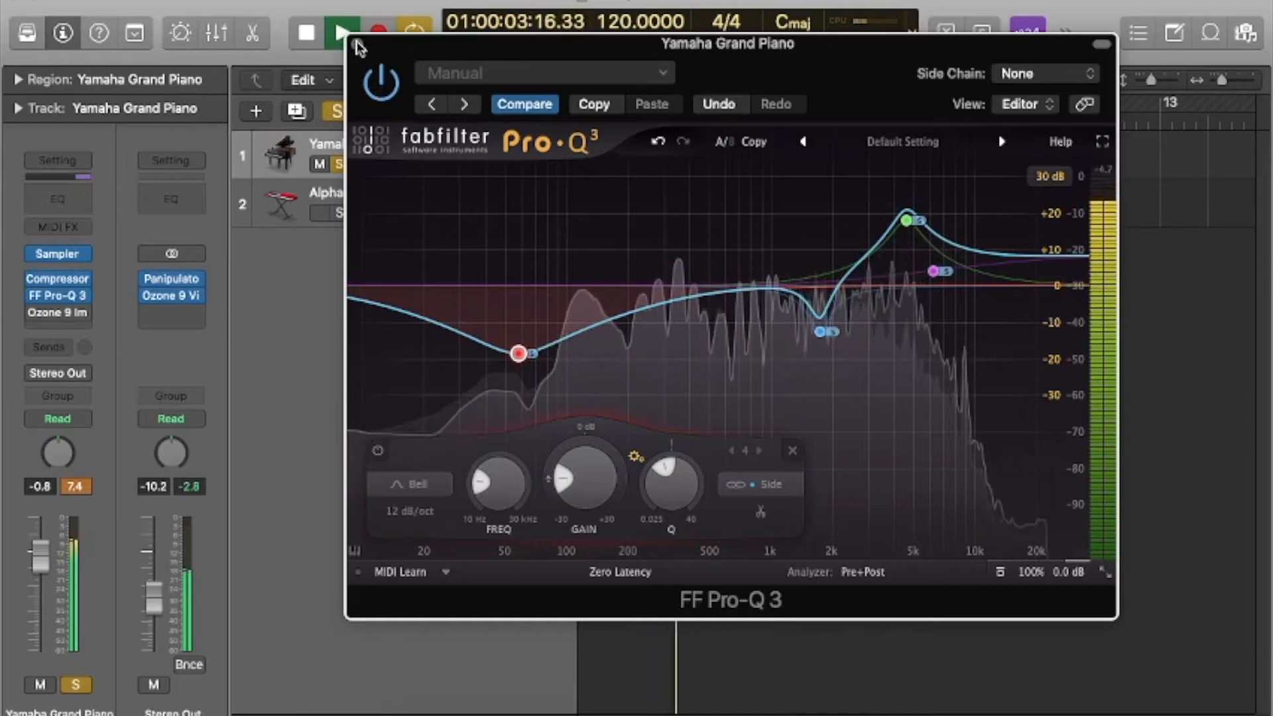
Add mid bands: a bell boost of about 12.8 dB near 256 Hz and a bell cut of about 10.8 dB near 3 kHz.
drag(735, 289, 627, 255)
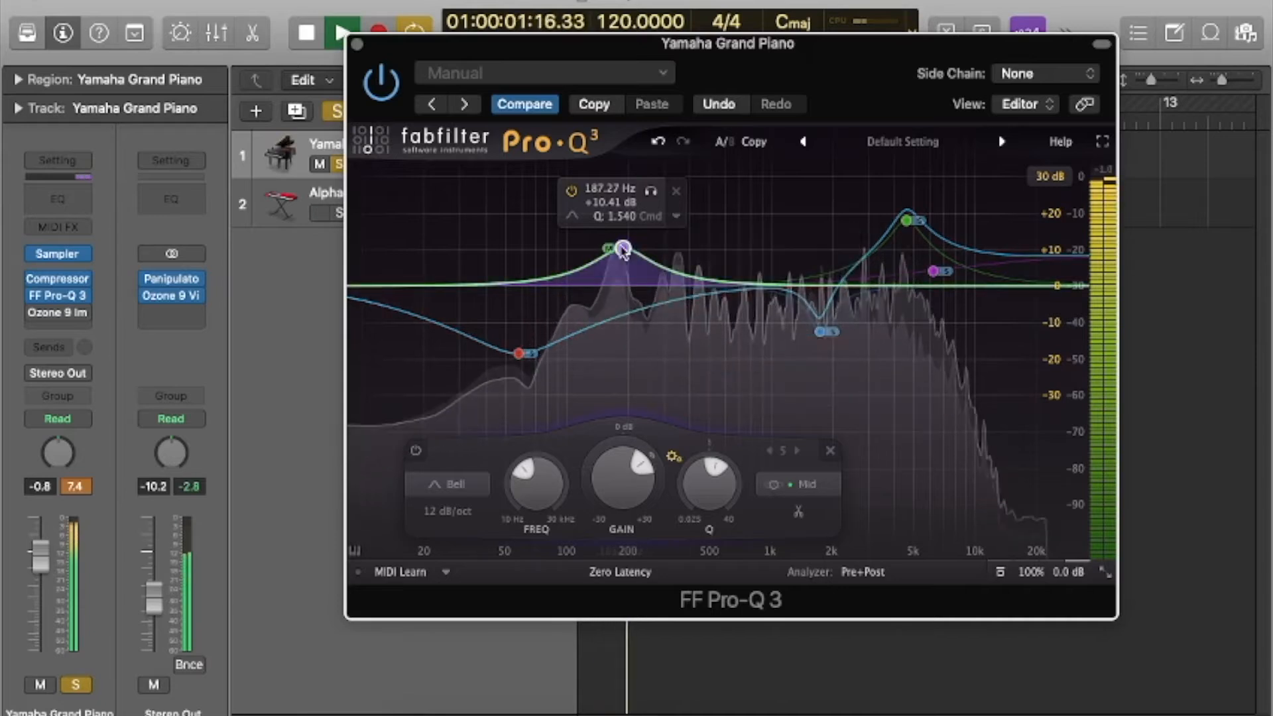
drag(624, 249, 653, 242)
drag(741, 283, 880, 323)
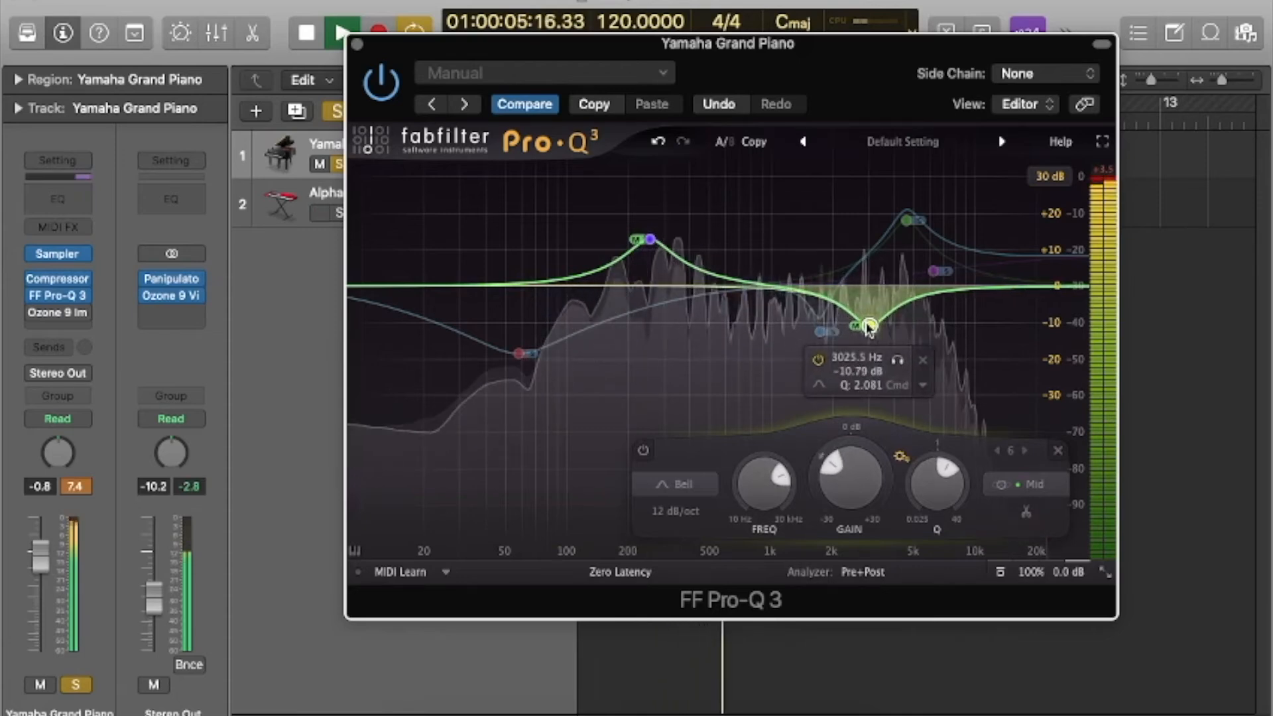
Move the EQ window off the track headers, unmute the Alpha Pad, and move the EQ window back.
drag(490, 52, 647, 213)
click(320, 212)
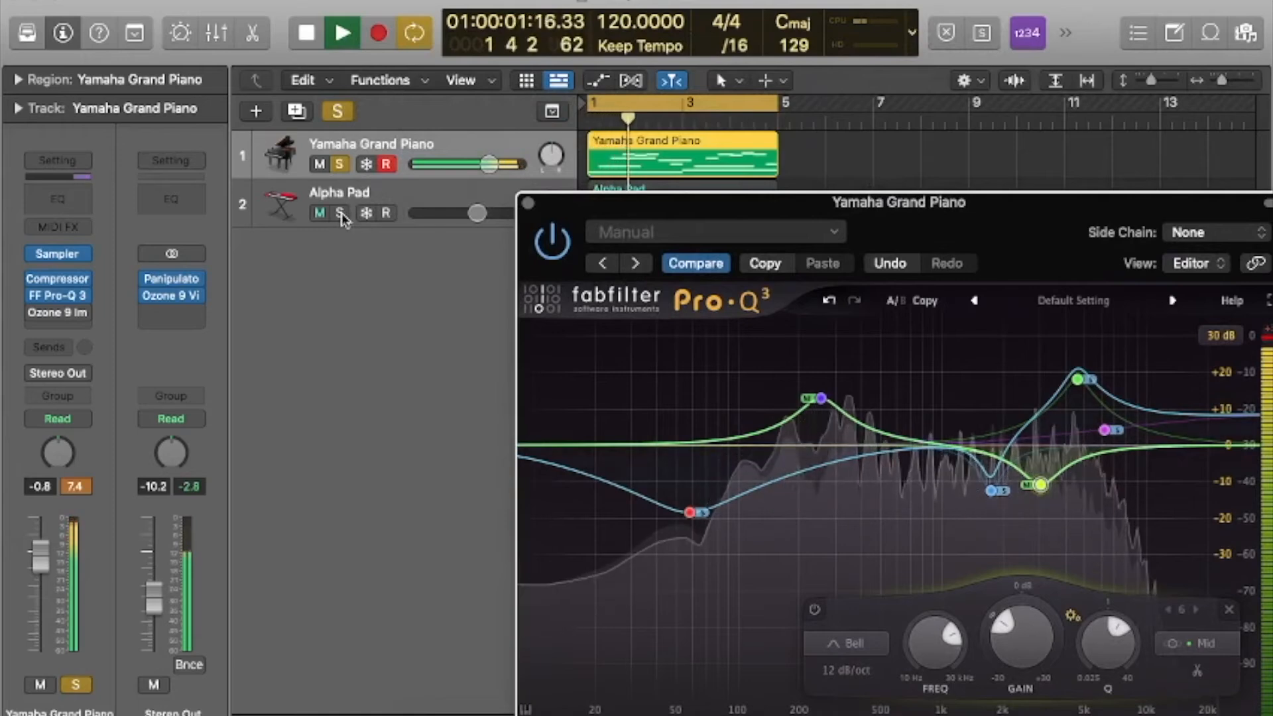
drag(951, 236, 833, 115)
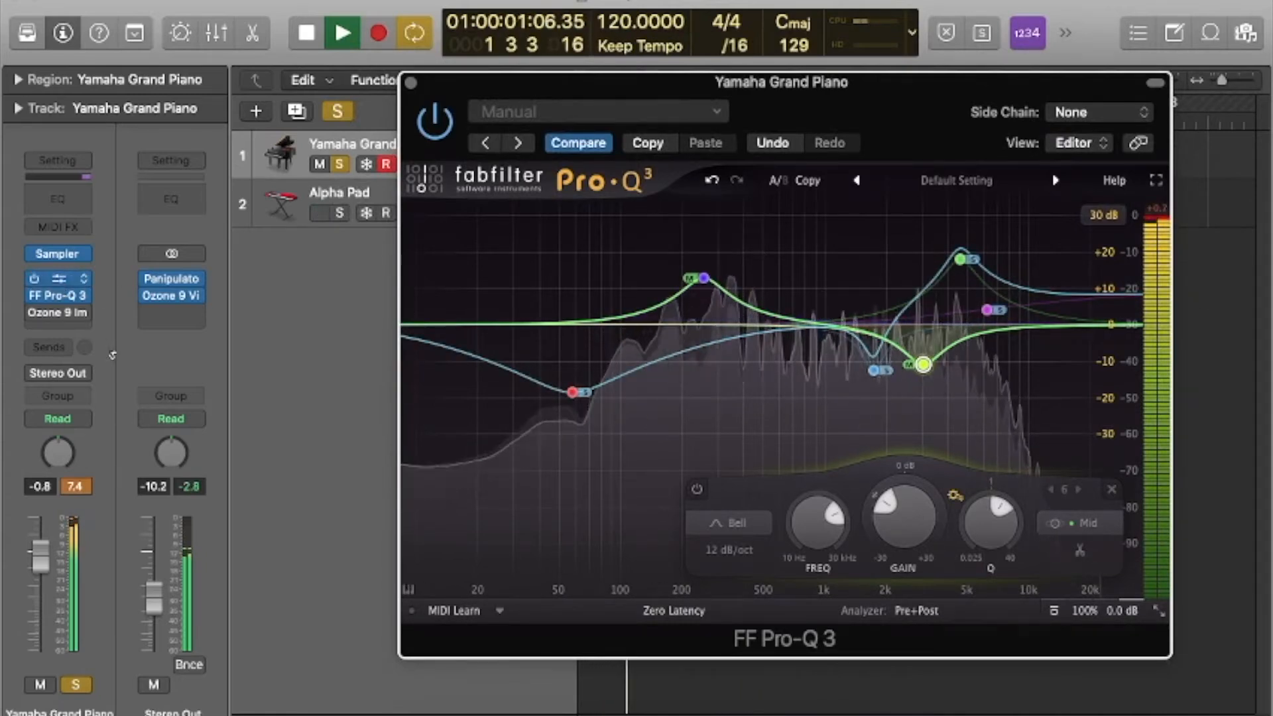
Lower the piano compressor's output gain to -2.5 dB and close both the EQ and the compressor.
click(57, 279)
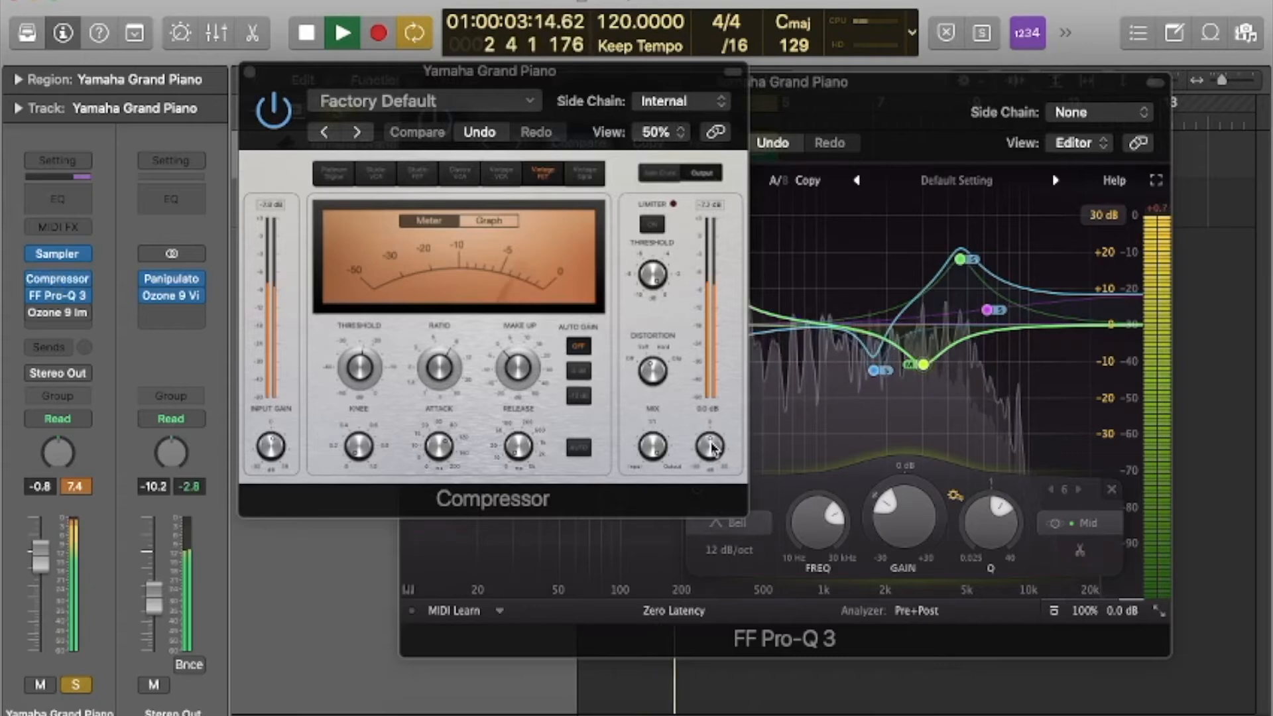
drag(711, 449, 711, 464)
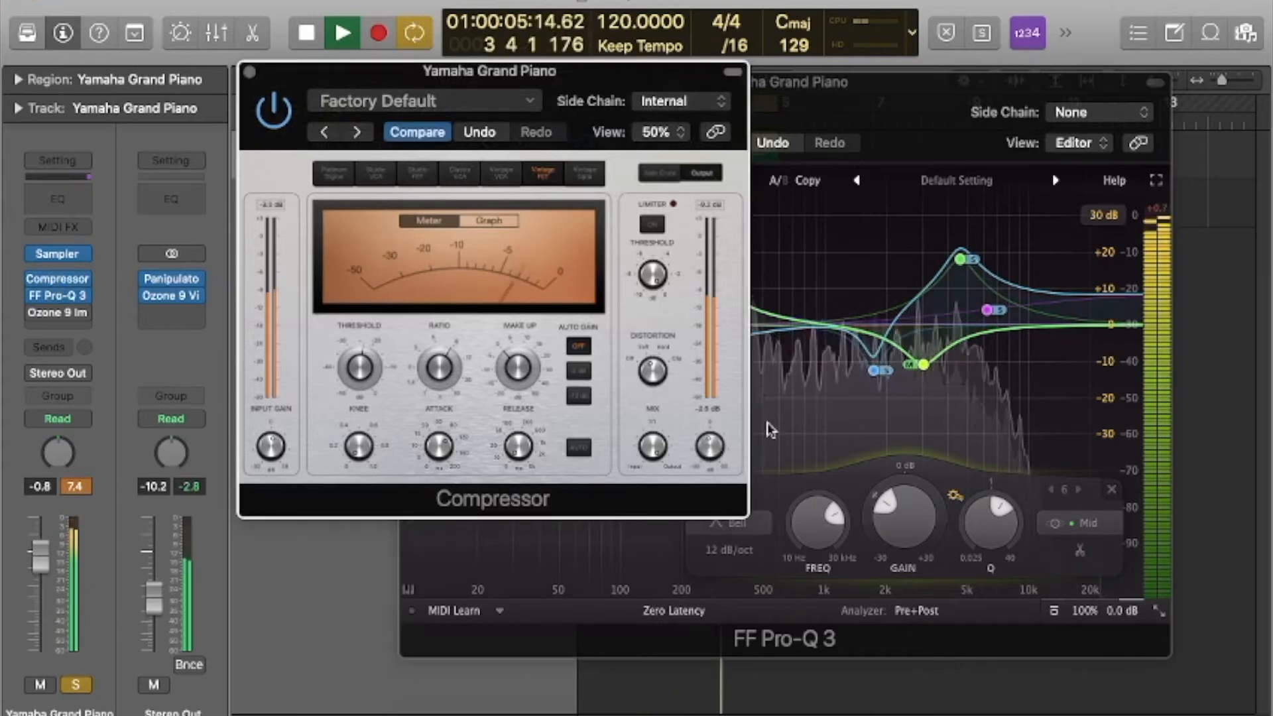
click(923, 365)
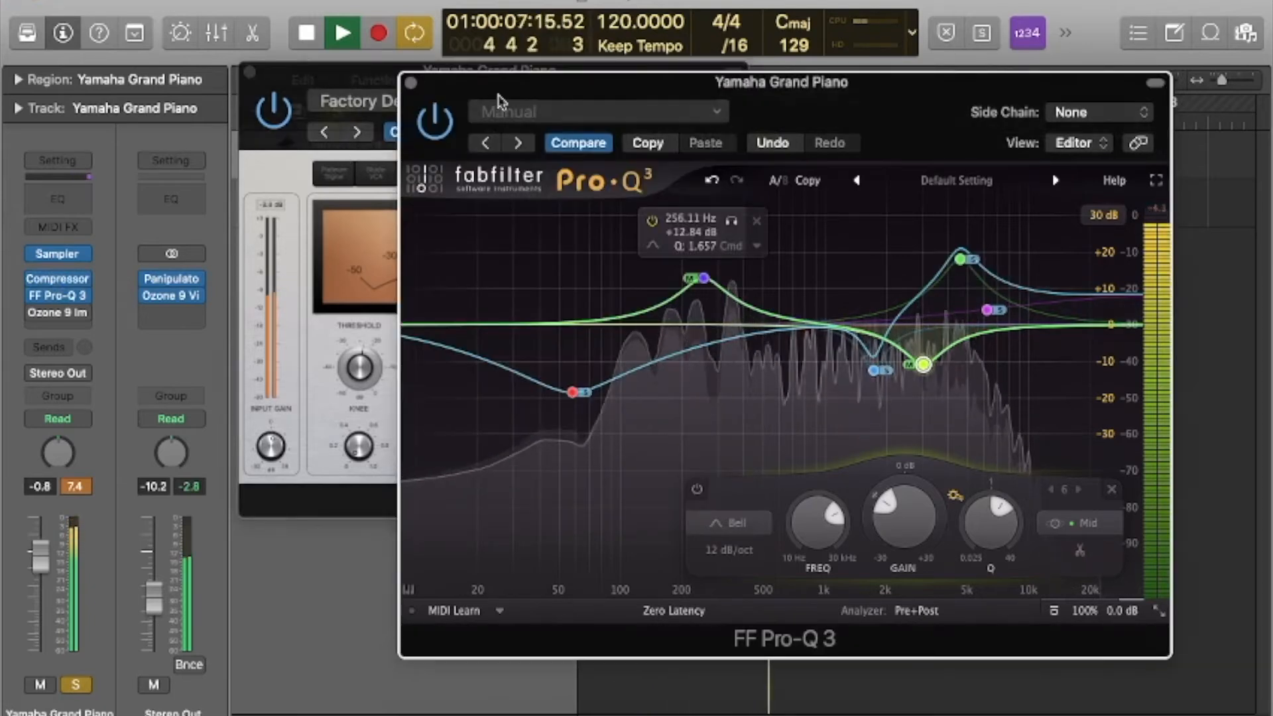
click(411, 83)
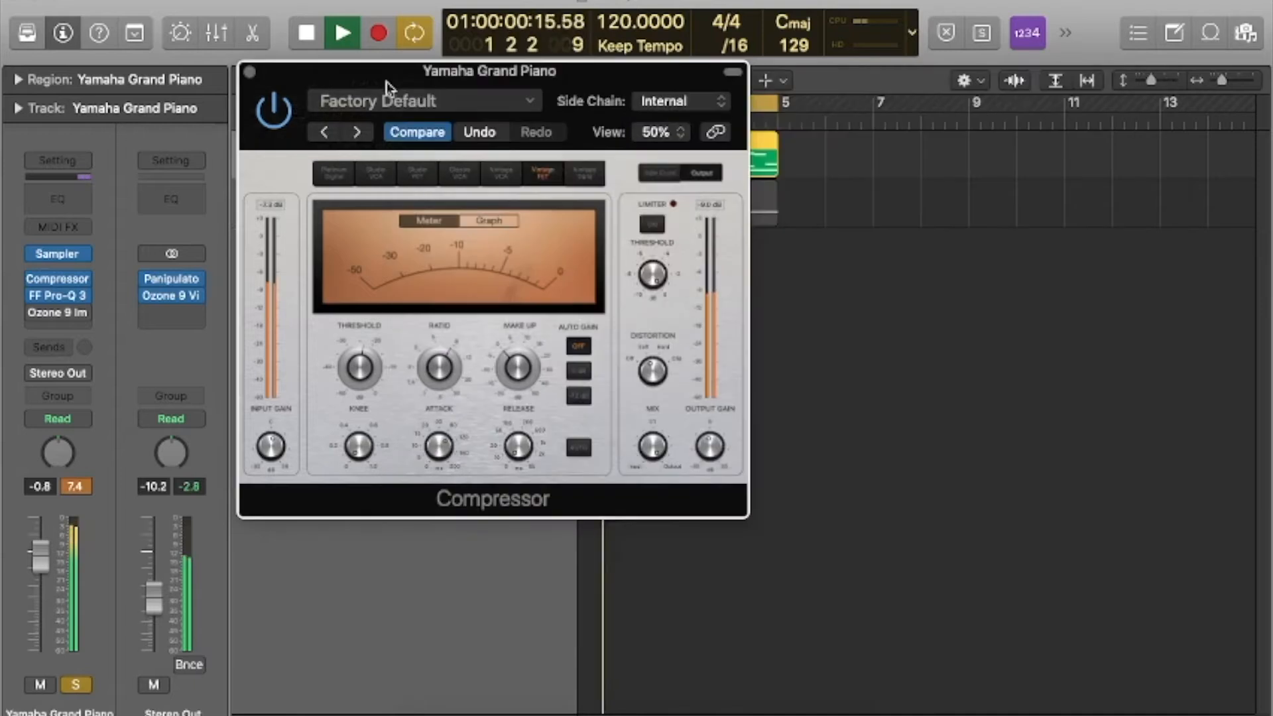
click(252, 74)
Solo the Alpha Pad together with the piano, stop playback and reselect the piano track.
click(340, 213)
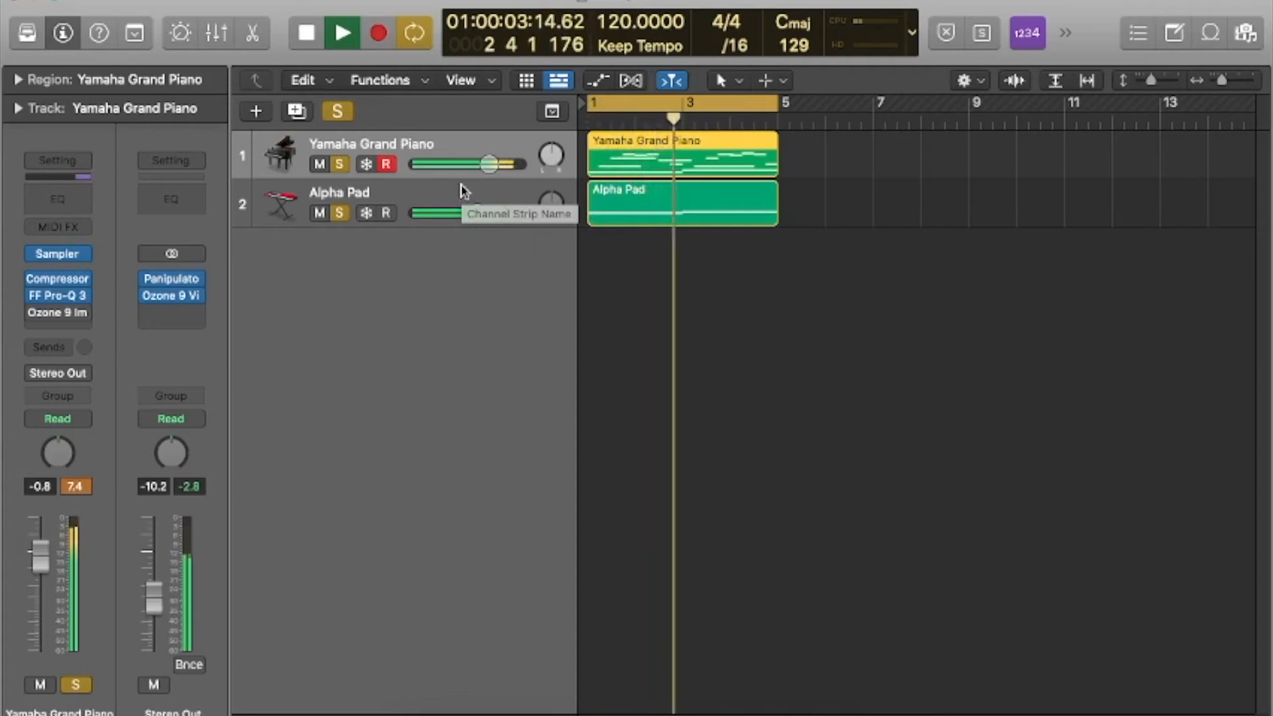
key(space)
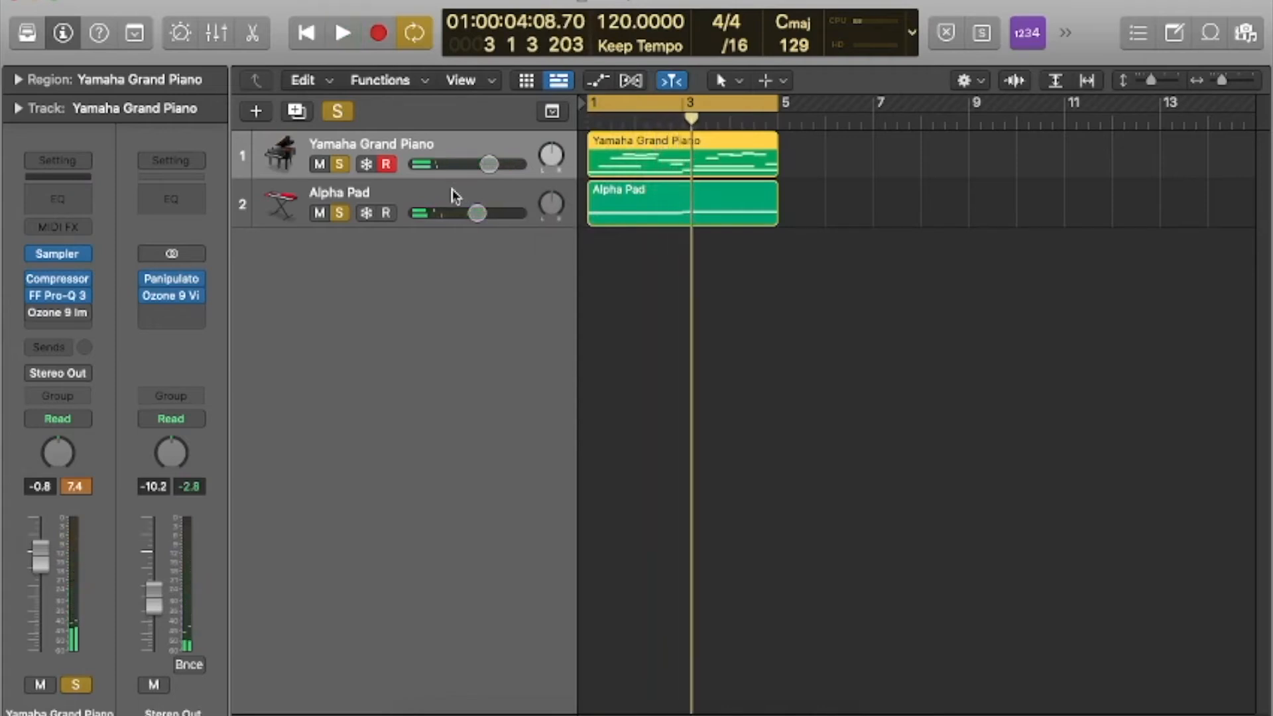
click(453, 195)
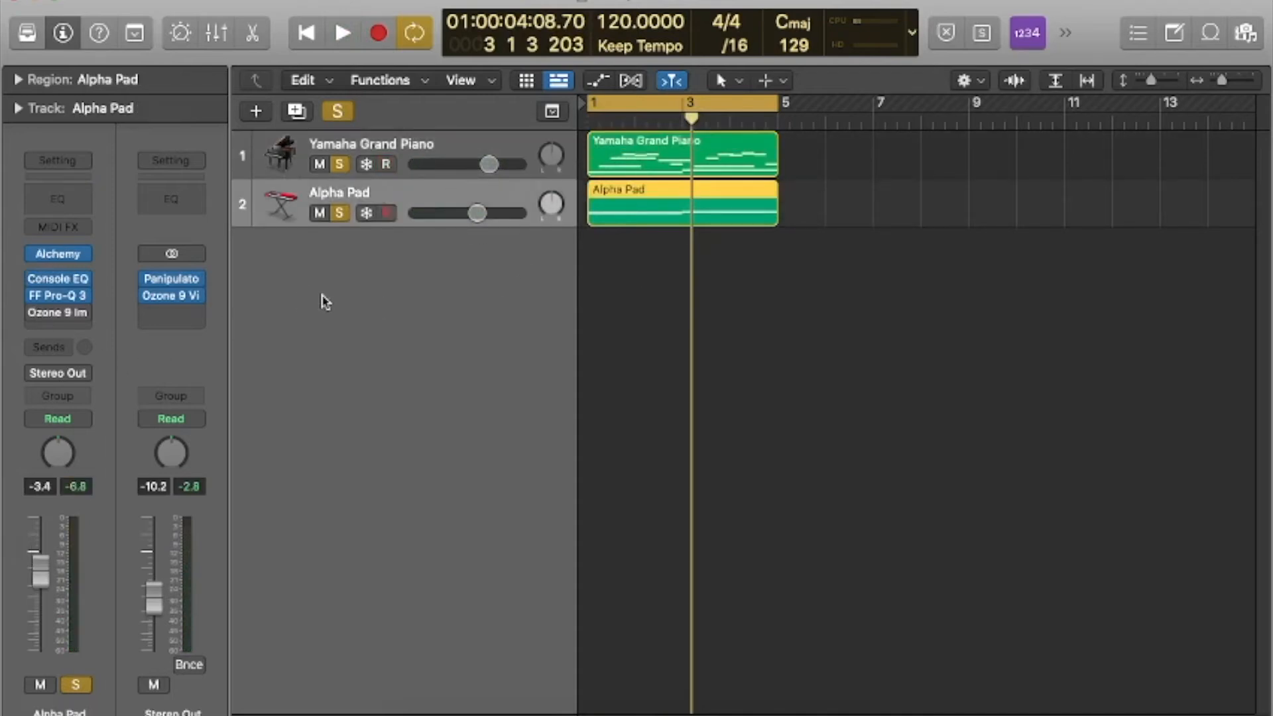
click(437, 145)
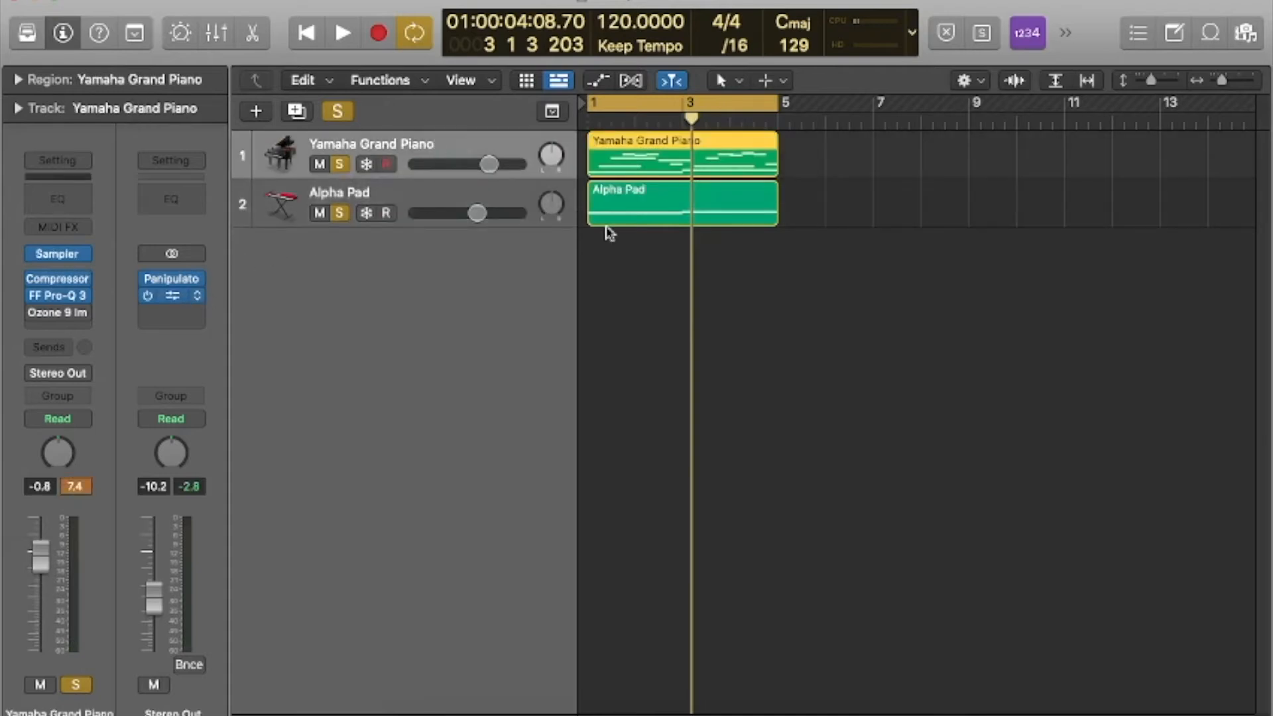
Bring up the stereo output's Vintage Compressor, play the mix and move the plug-in window clear of the channel strips.
key(v)
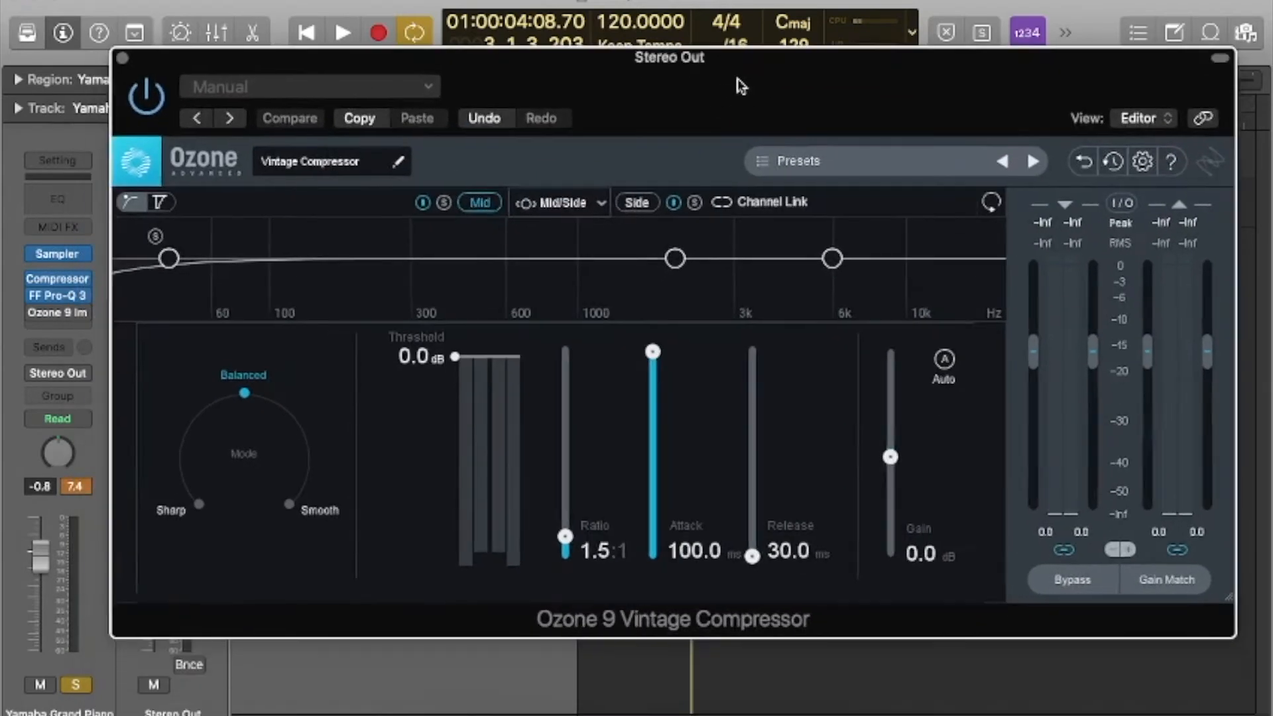
key(space)
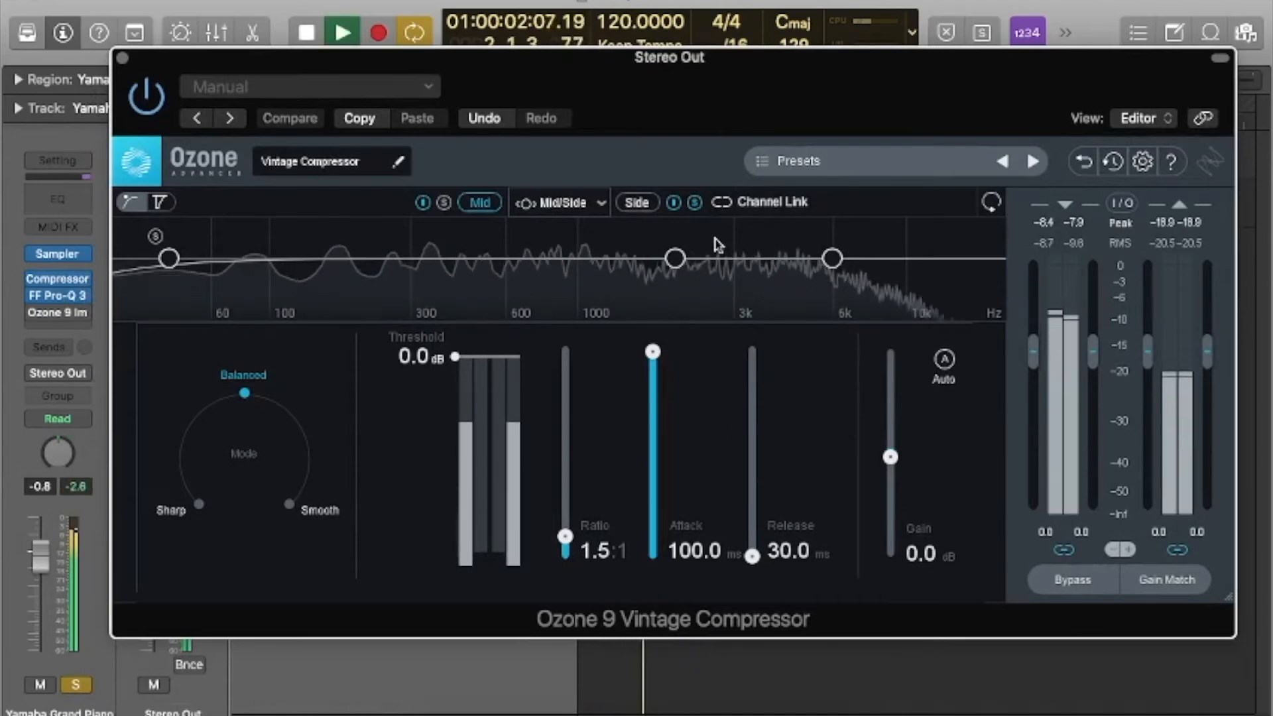
drag(549, 85, 611, 122)
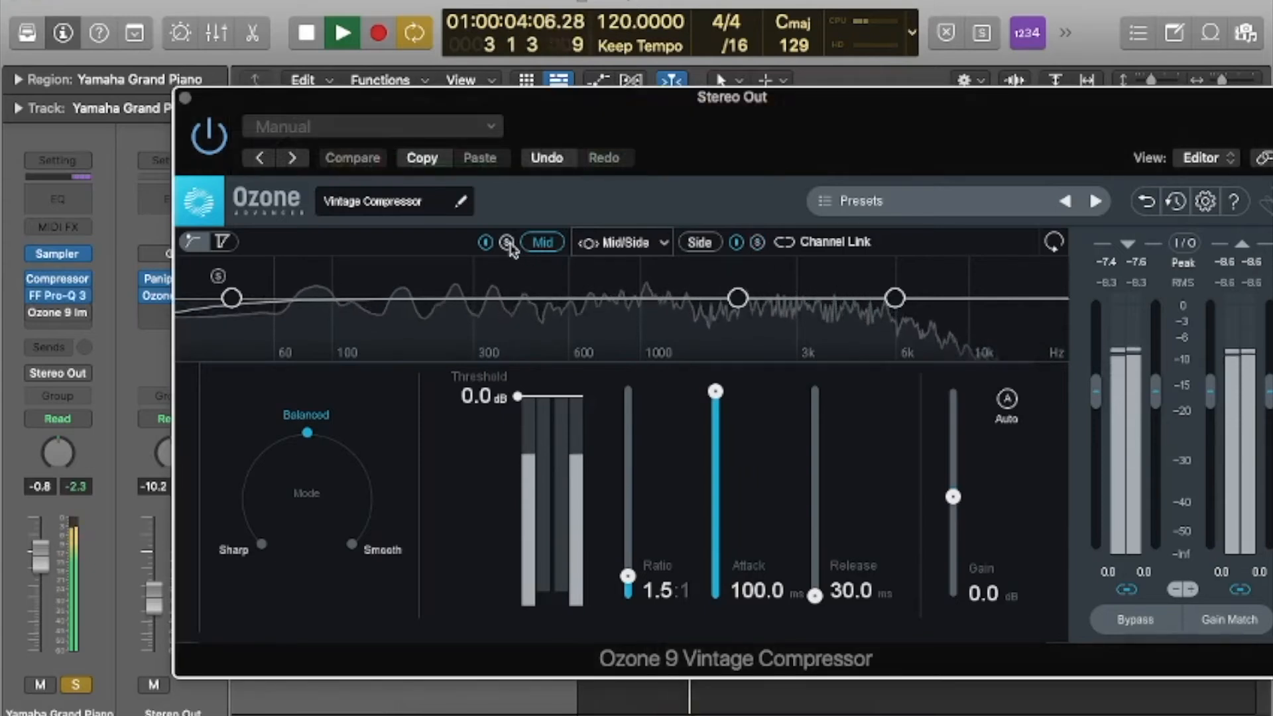
Compare the mix with the piano's Pro-Q 3 bypassed and active, raising the stereo output to -2.2 dB.
mouse_move(31, 296)
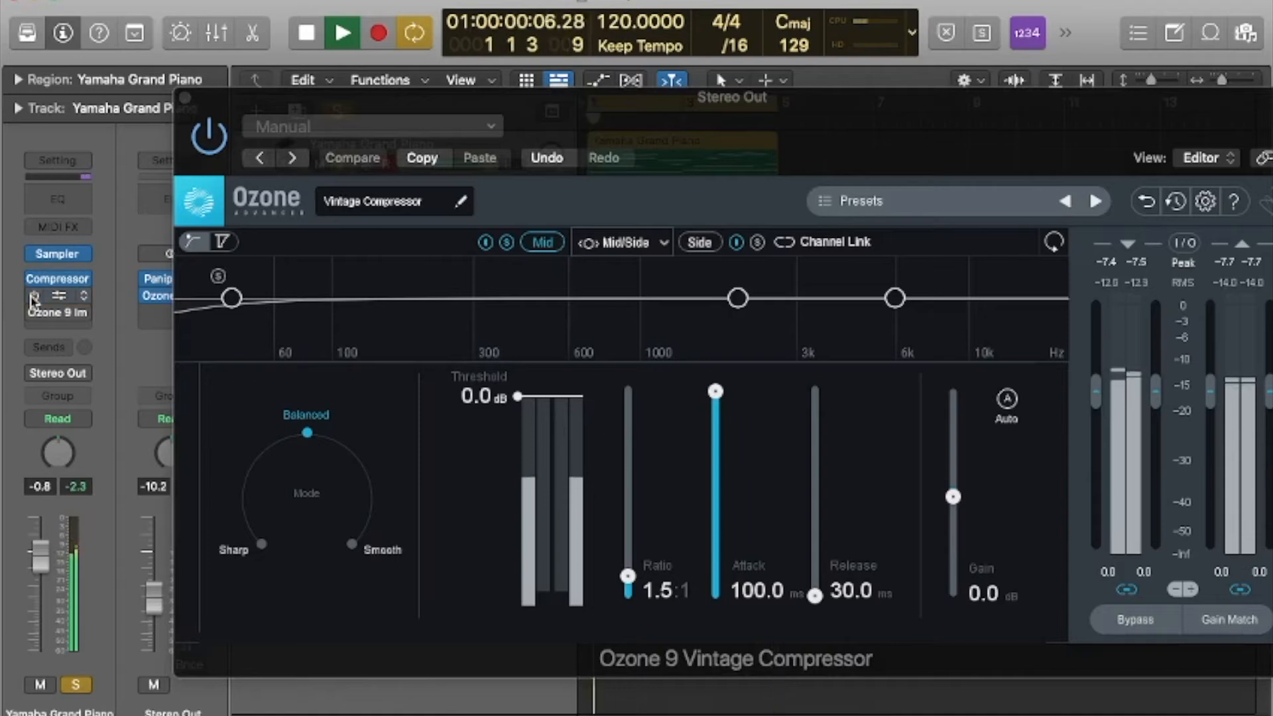
drag(152, 592, 152, 566)
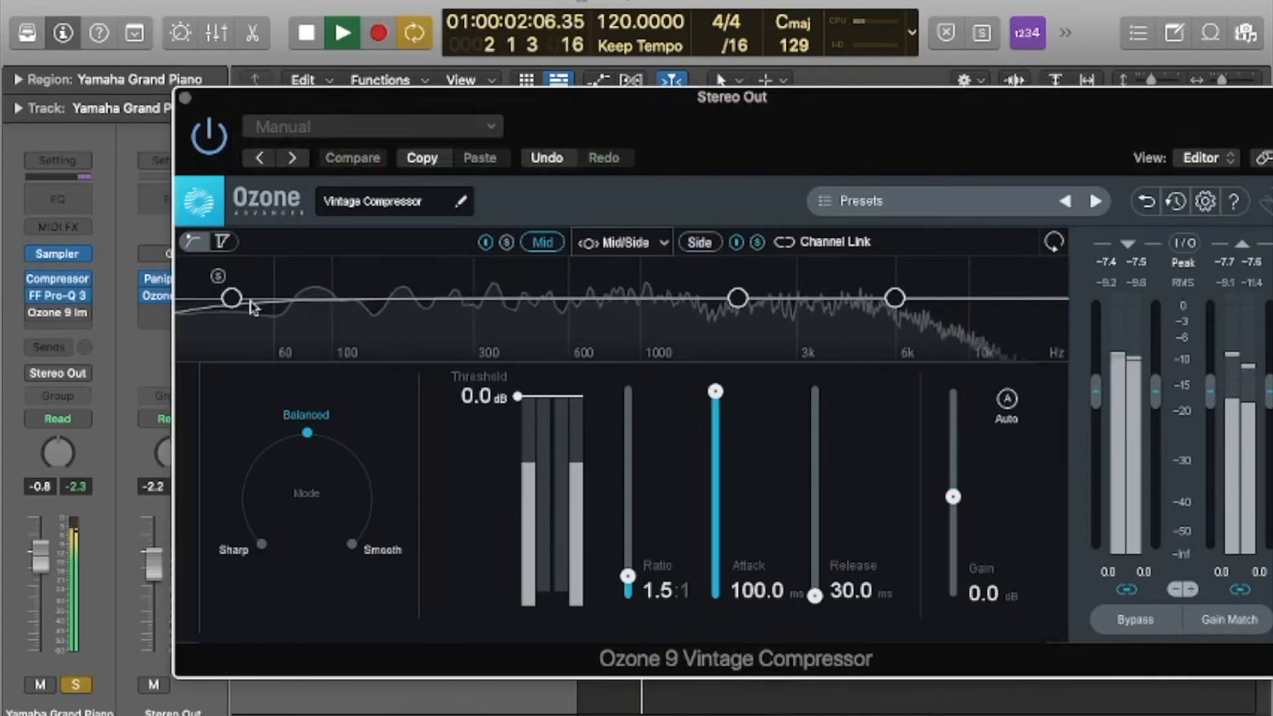
click(35, 298)
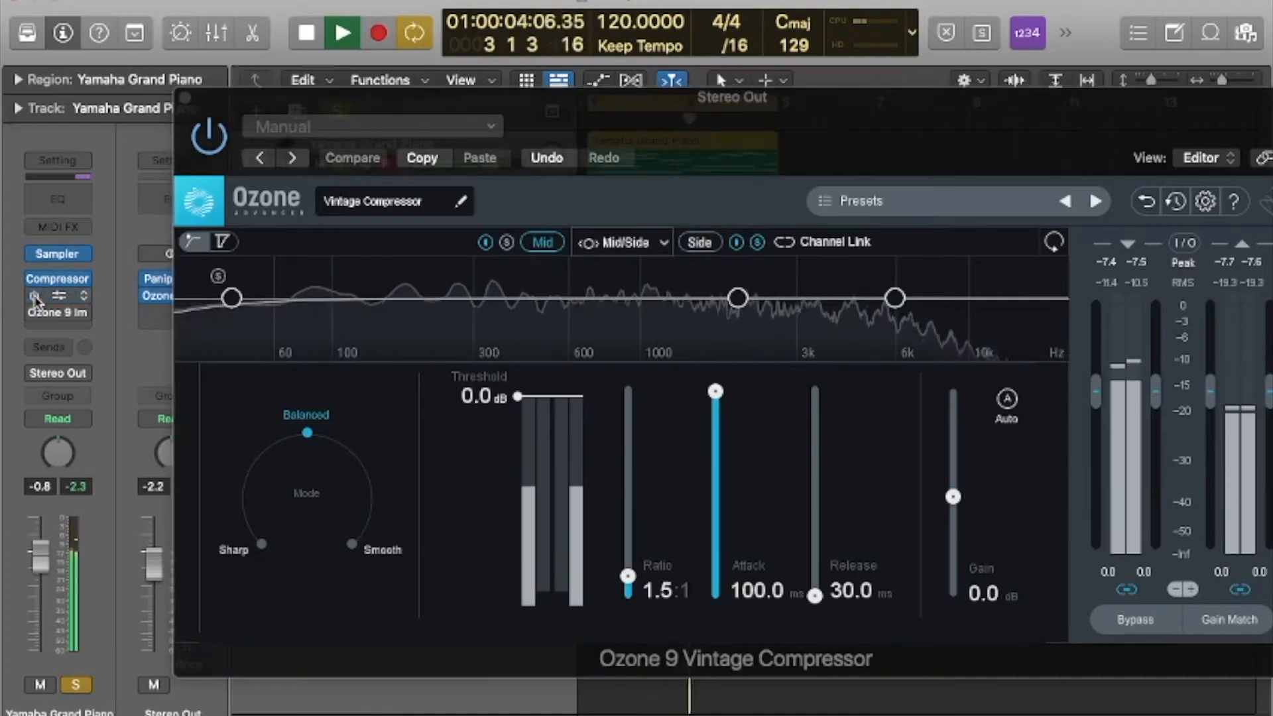
click(35, 297)
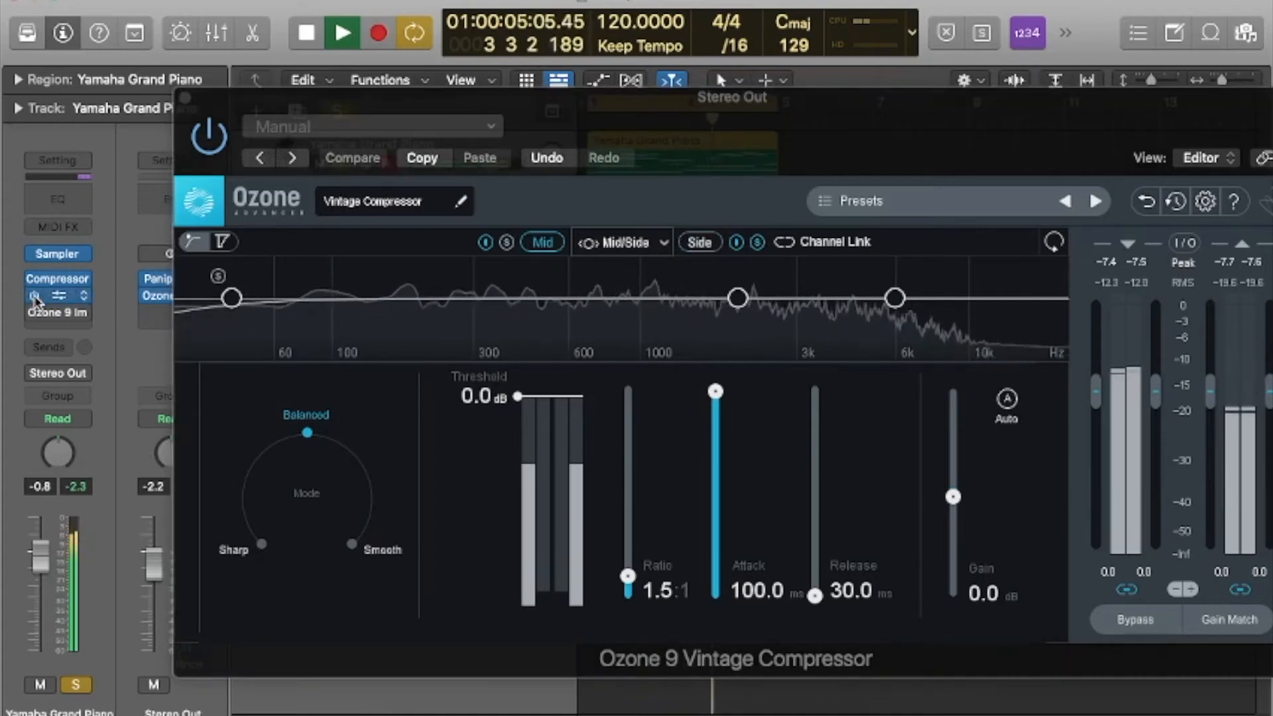
Turn off the Vintage Compressor's side solo, stop playback and move the plug-in window out of the way.
click(758, 244)
key(space)
drag(695, 135, 569, 72)
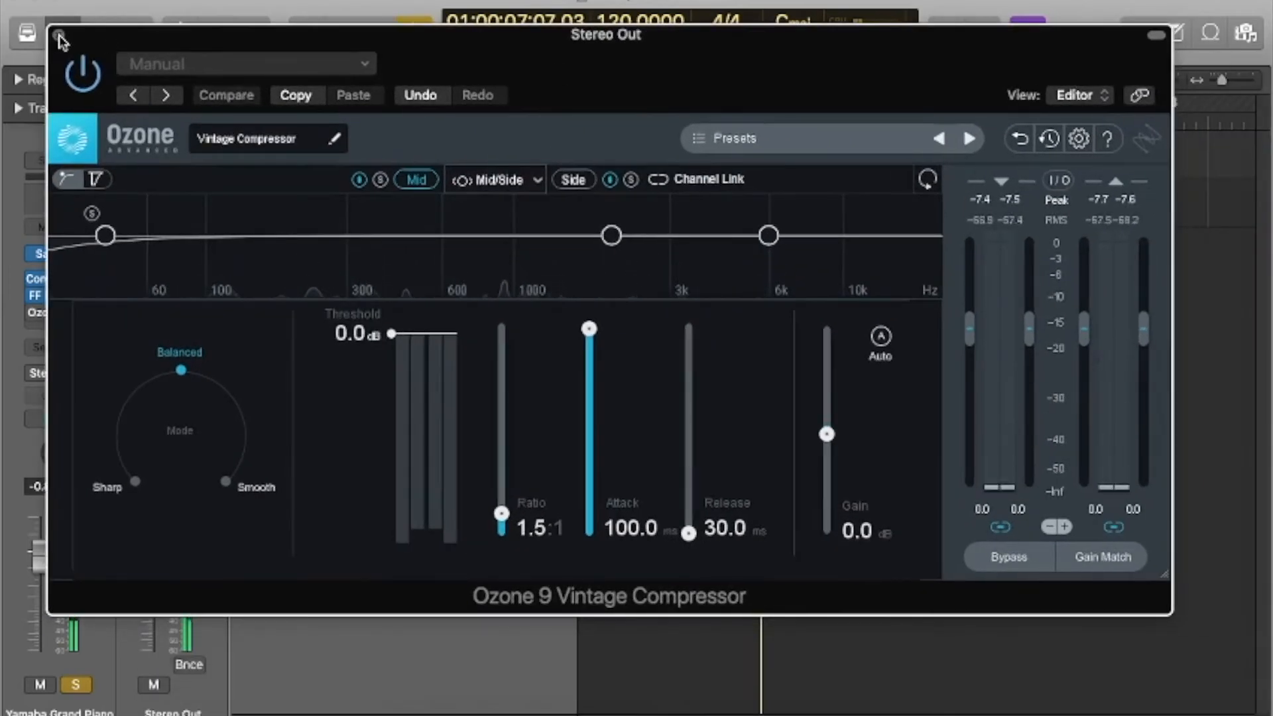
Close the Vintage Compressor, open the Alpha Pad's Pro-Q 3 and play the mix briefly to capture the pad's spectrum.
click(59, 35)
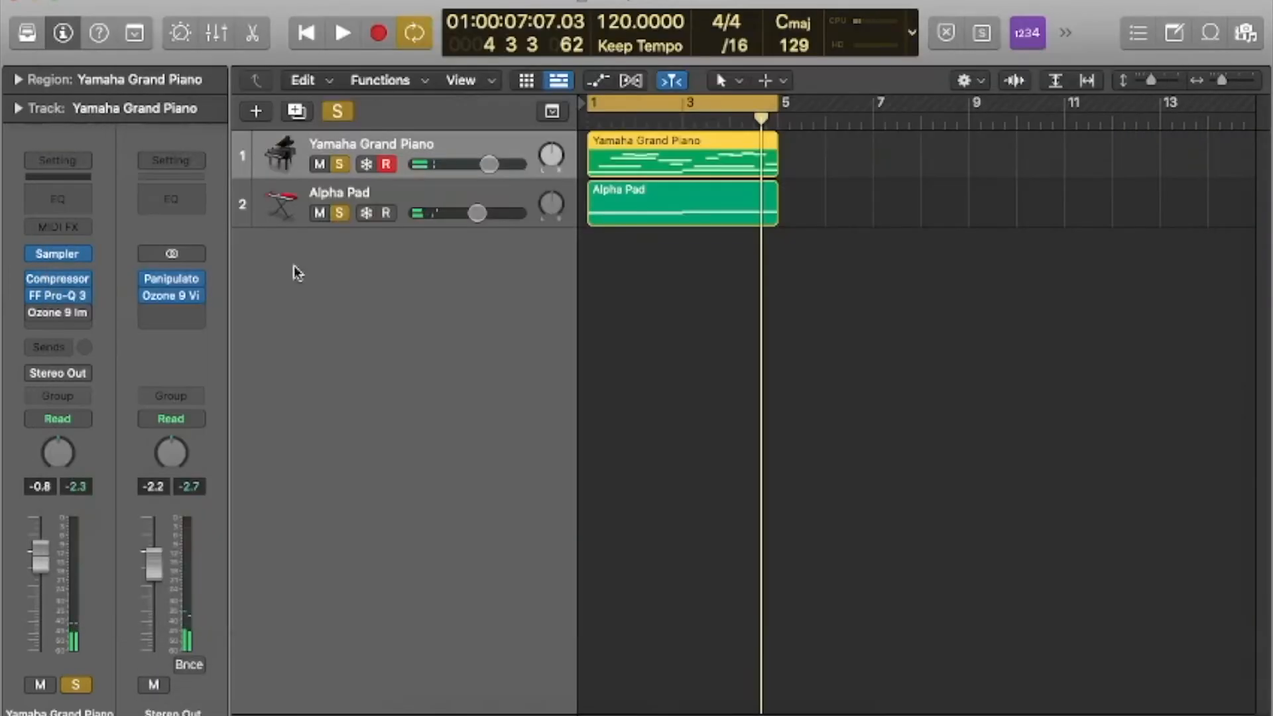
click(411, 199)
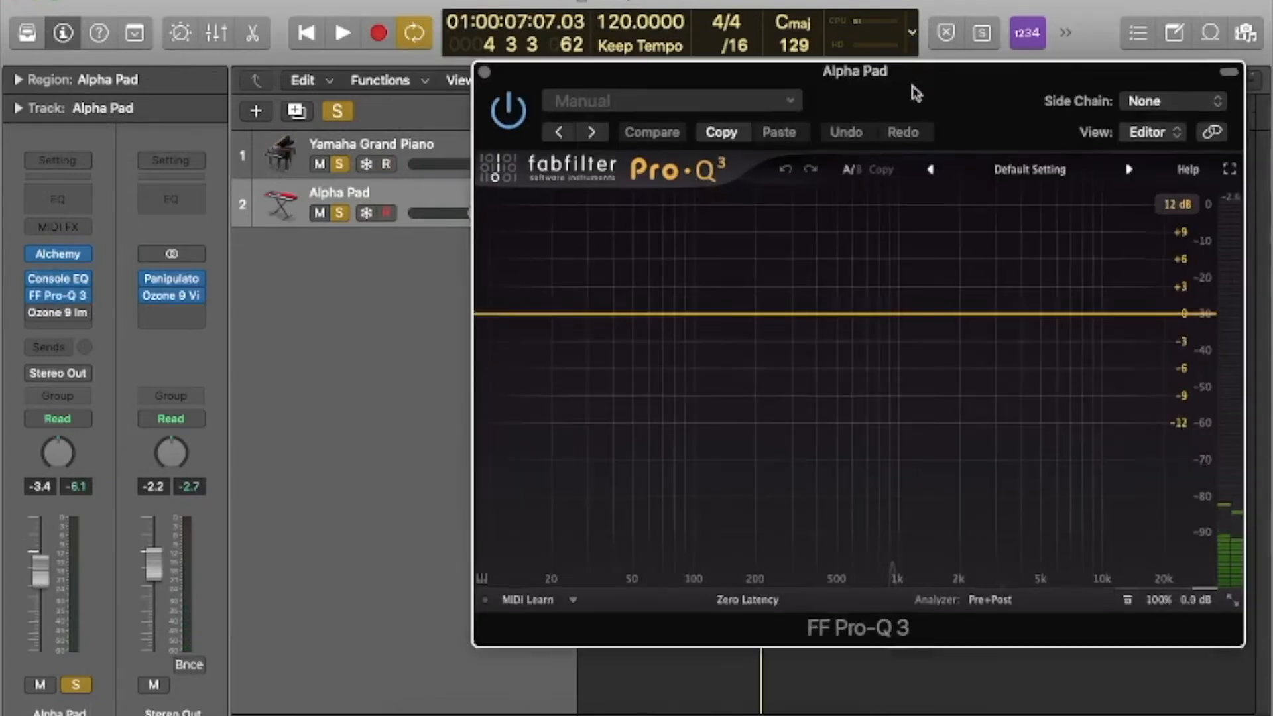
drag(912, 85, 787, 89)
key(space)
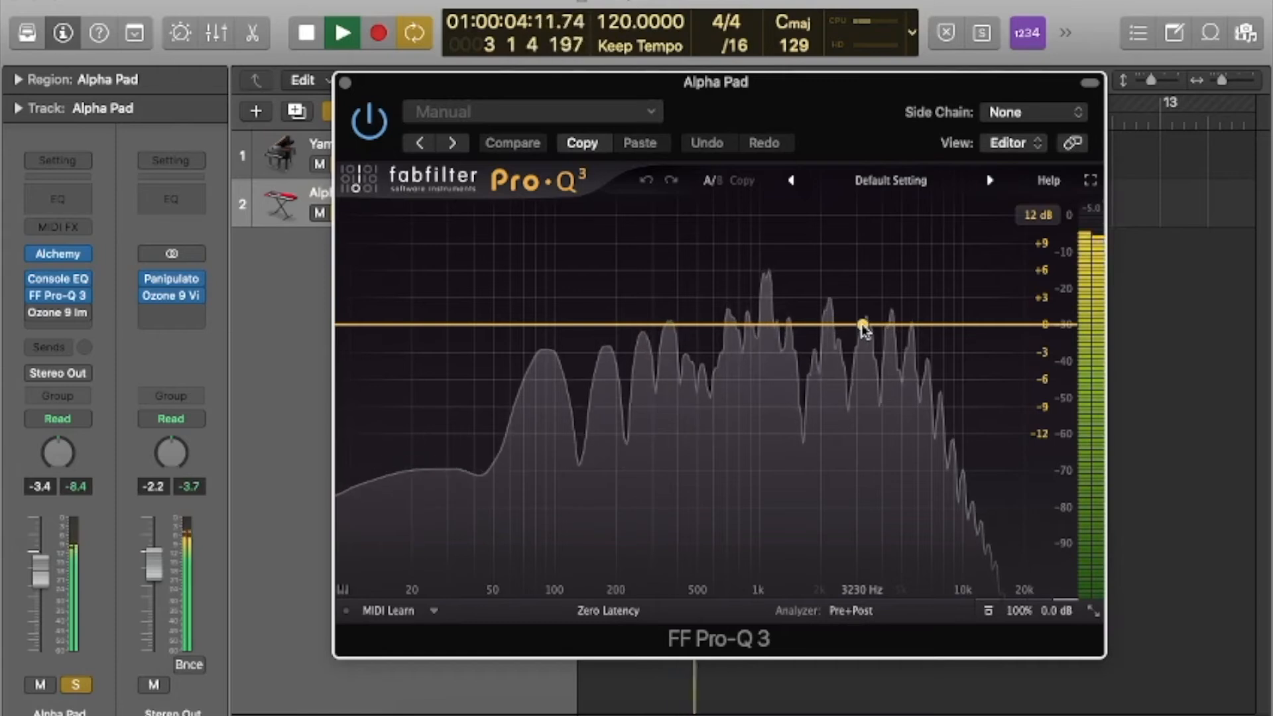
key(space)
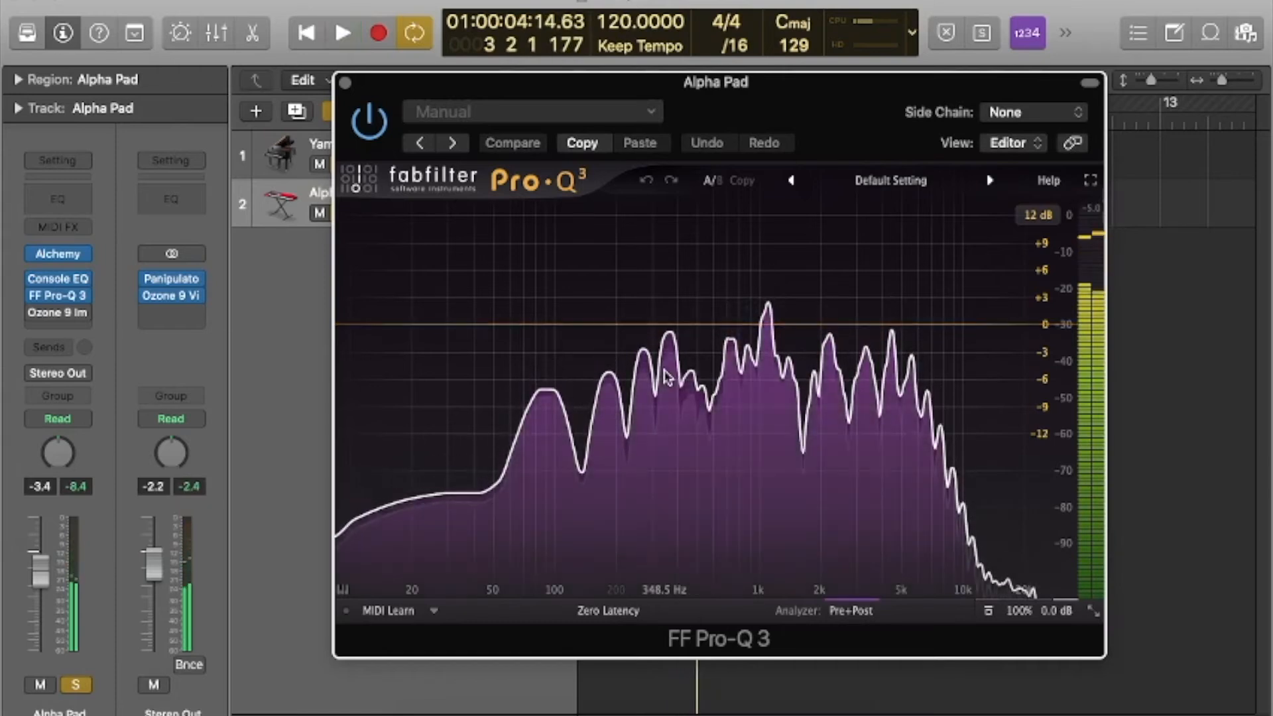
mouse_move(667, 377)
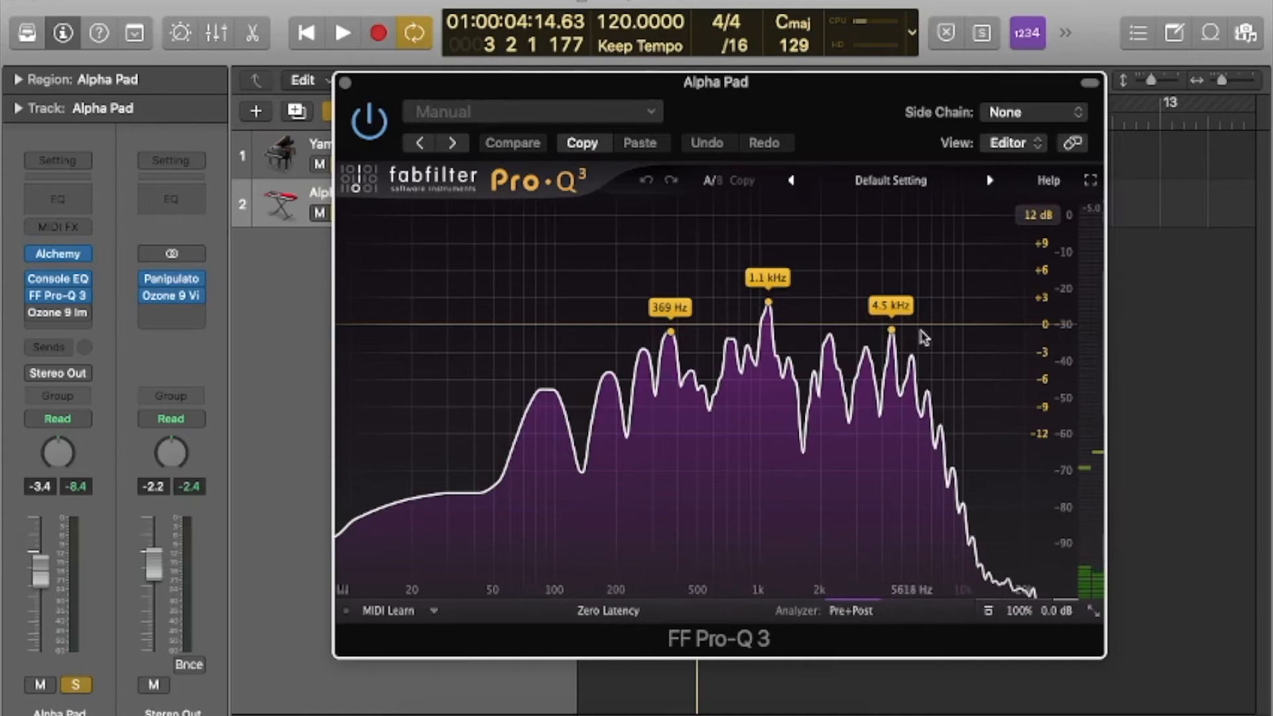
Add a narrow -4.10 dB cut at 4766 Hz and a +3.56 dB boost at 2138.6 Hz to the pad, both placed on Side.
drag(885, 324, 896, 365)
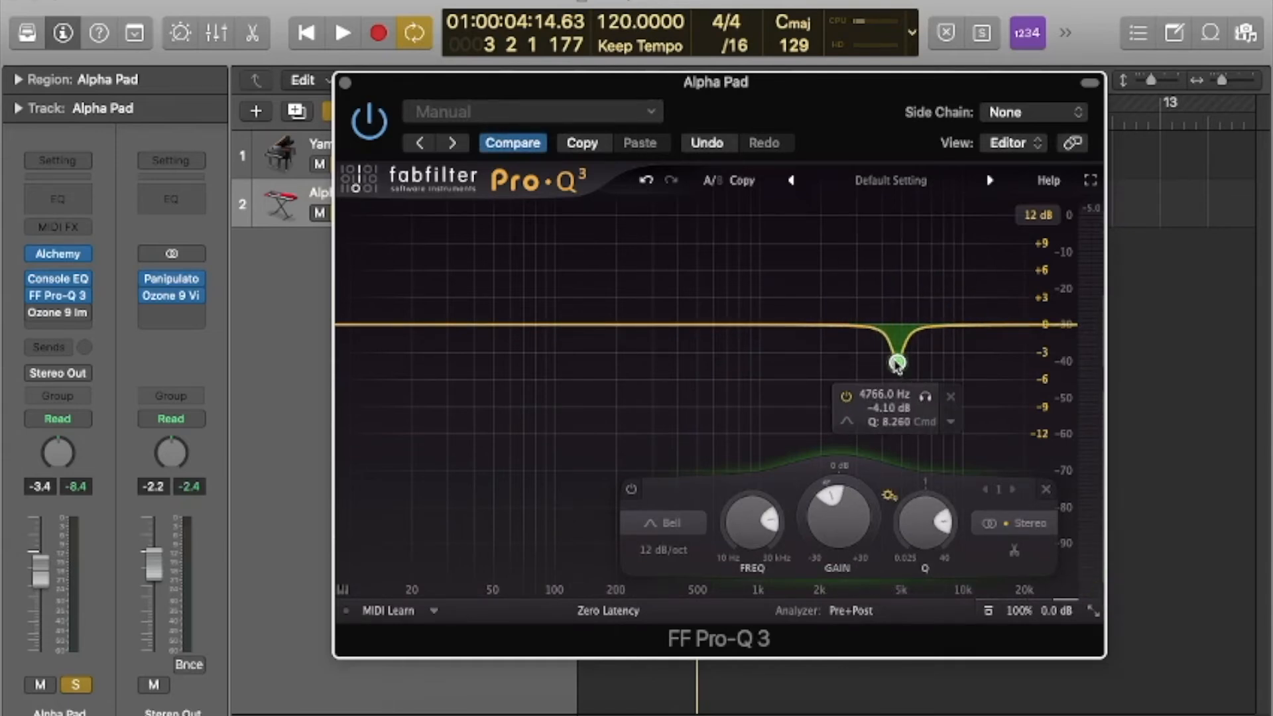
drag(839, 327, 826, 292)
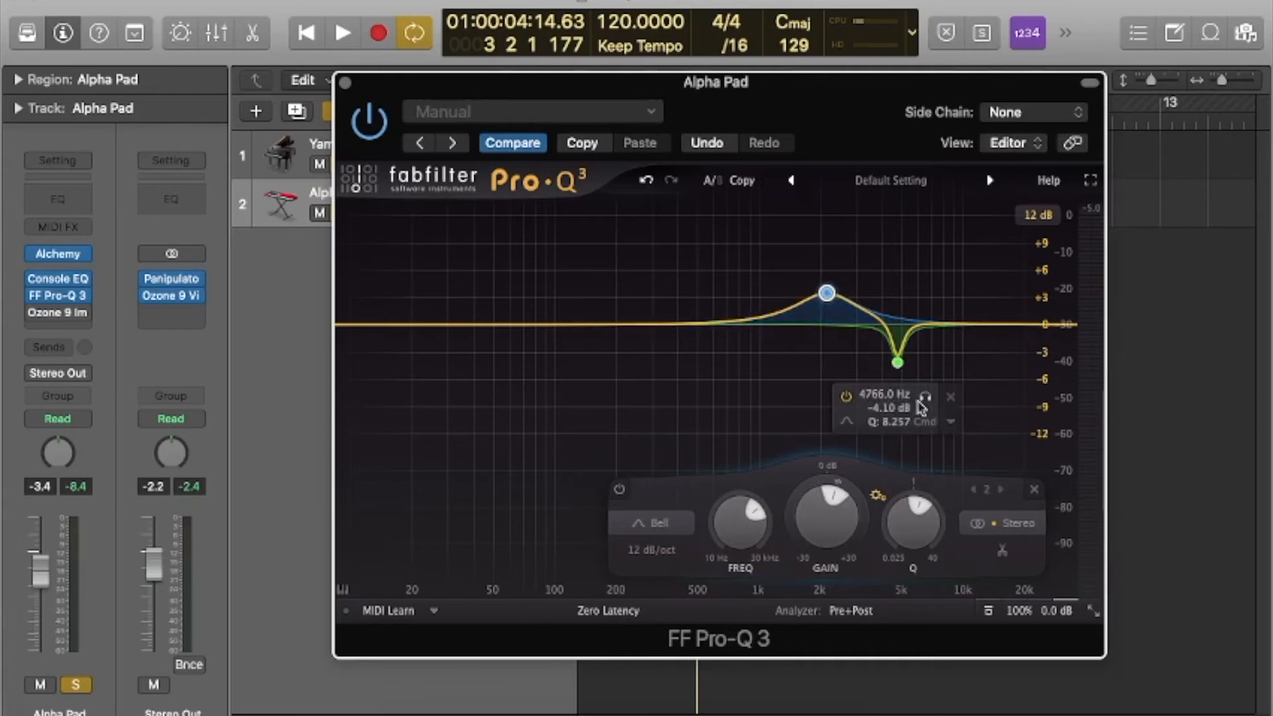
click(950, 425)
mouse_move(1087, 551)
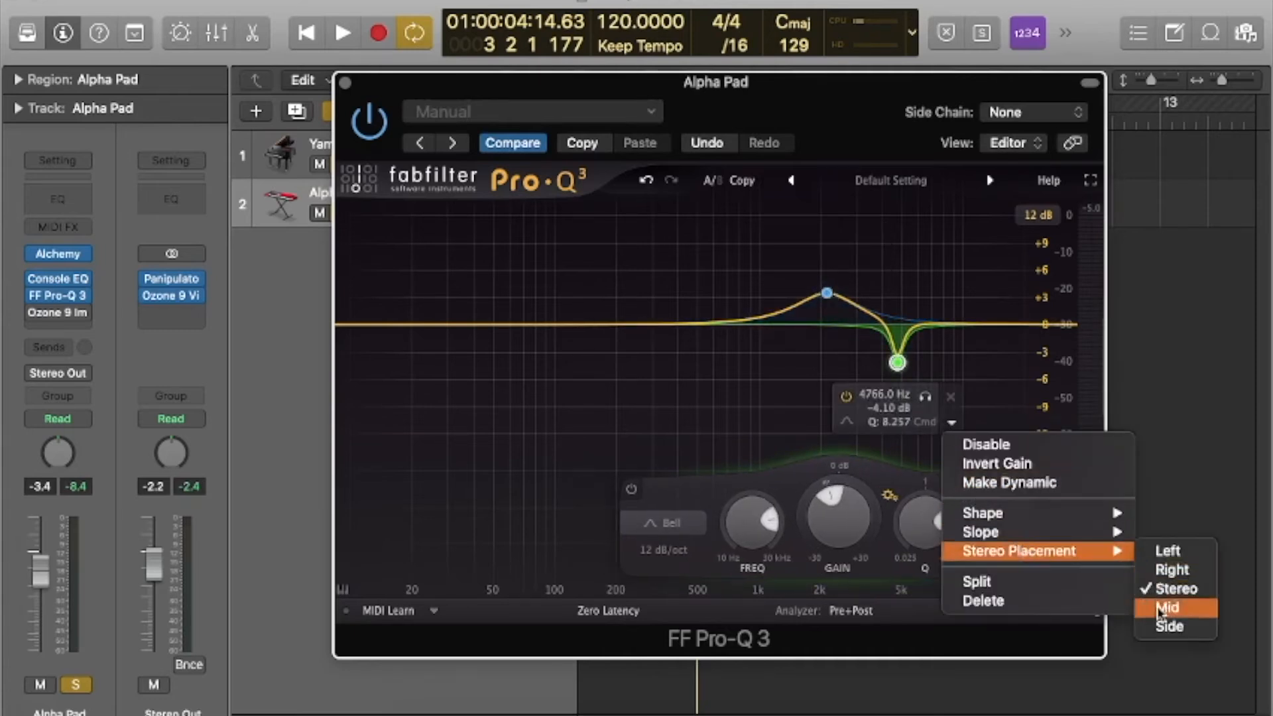
click(1161, 626)
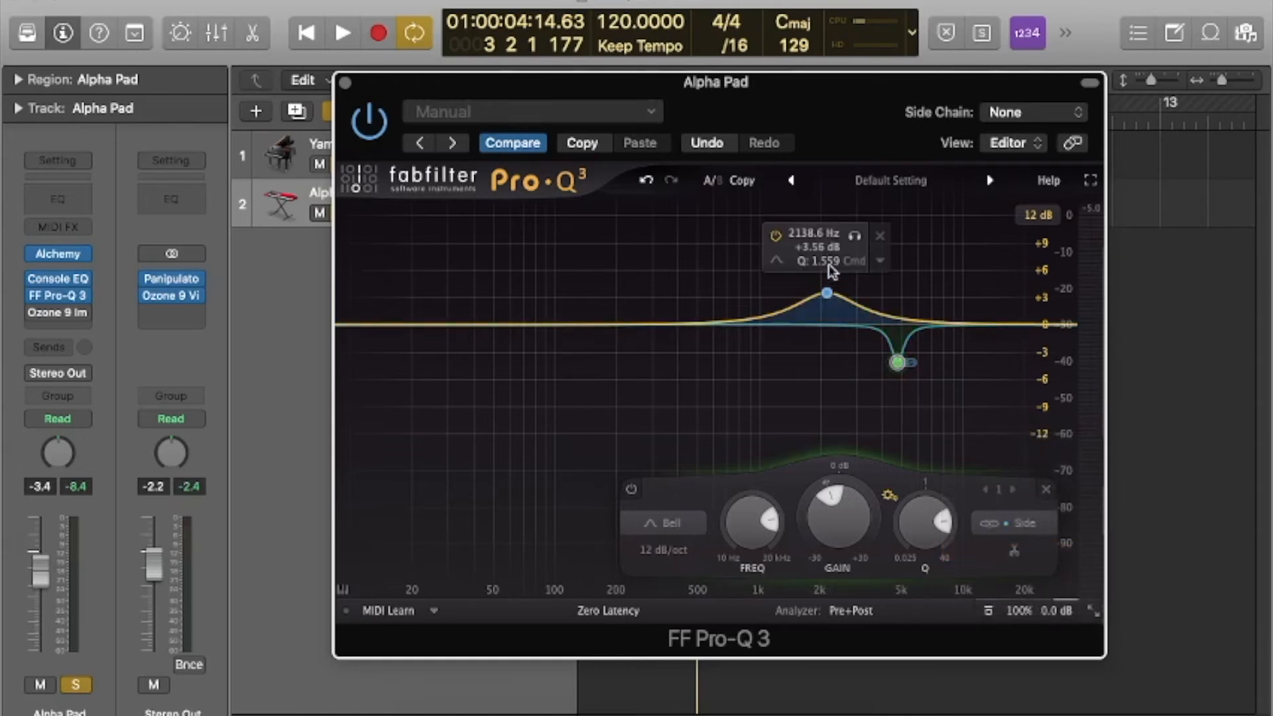
click(882, 262)
mouse_move(876, 394)
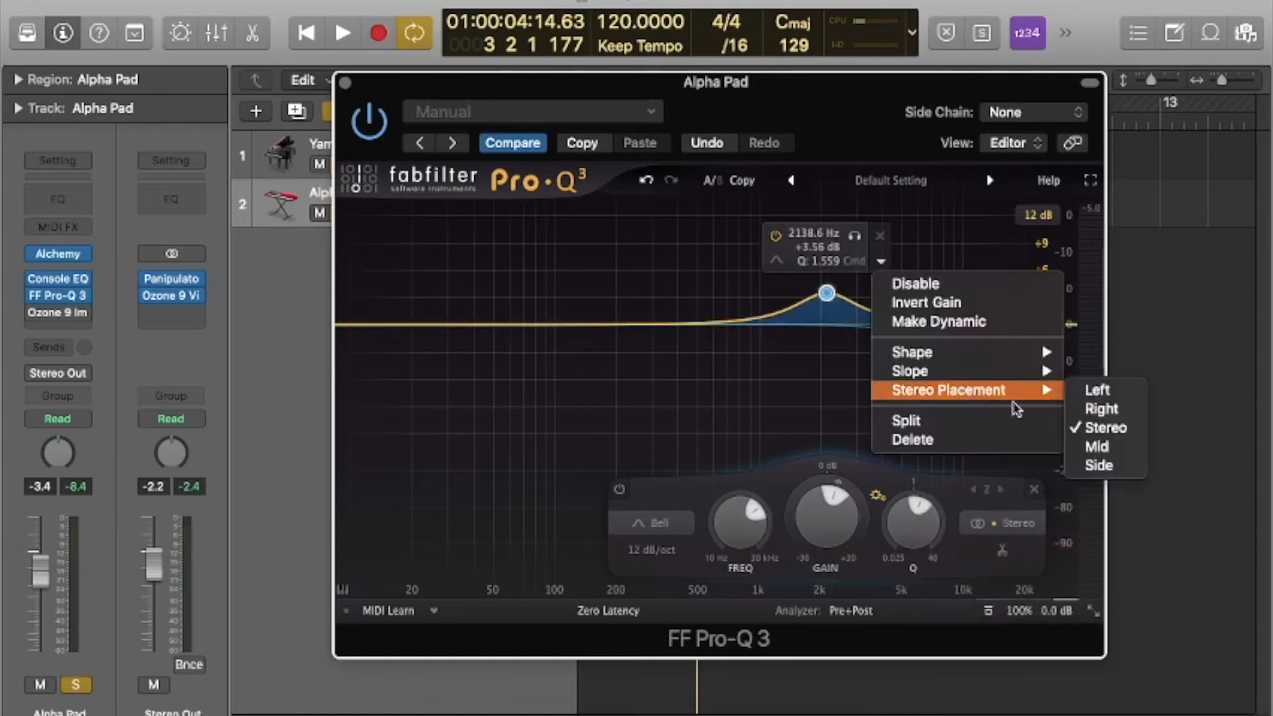
click(1098, 464)
Play the mix, readjust the pad's two side bands and add a narrow -4.08 dB side cut at 3168.5 Hz with Q 13.66.
key(space)
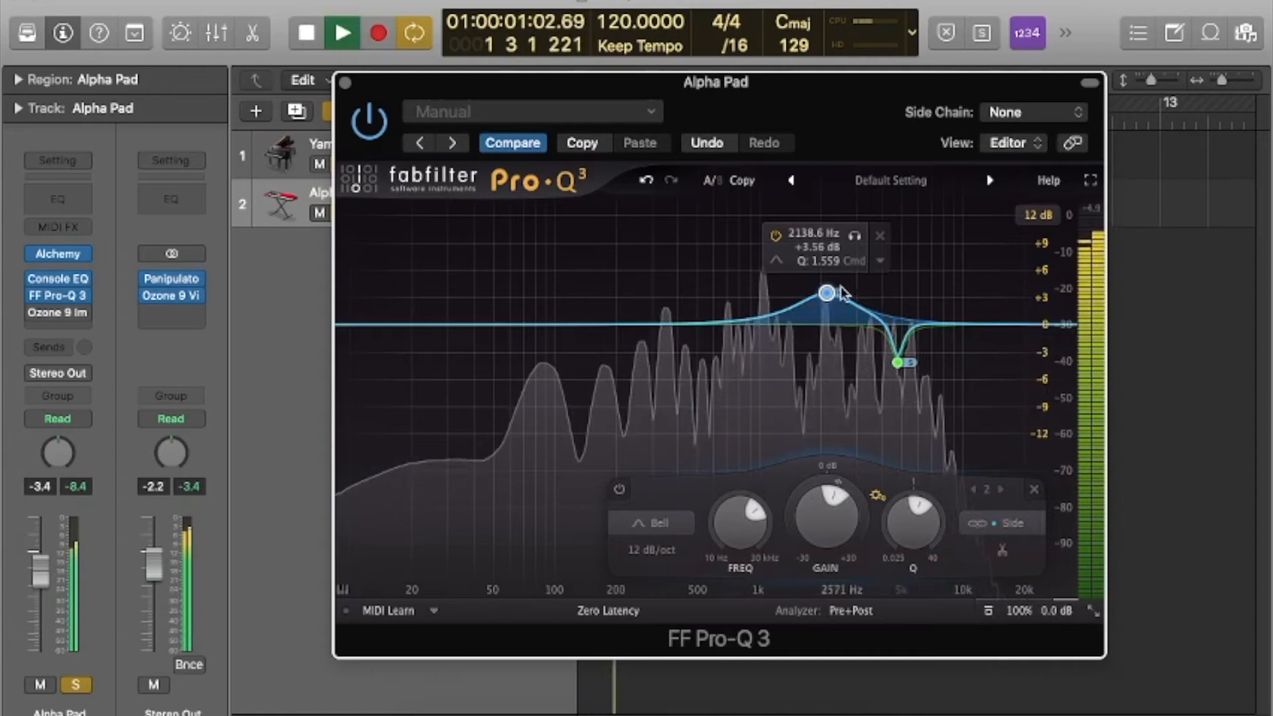
scroll(899, 362, down, 3)
drag(899, 362, 912, 374)
drag(839, 303, 855, 344)
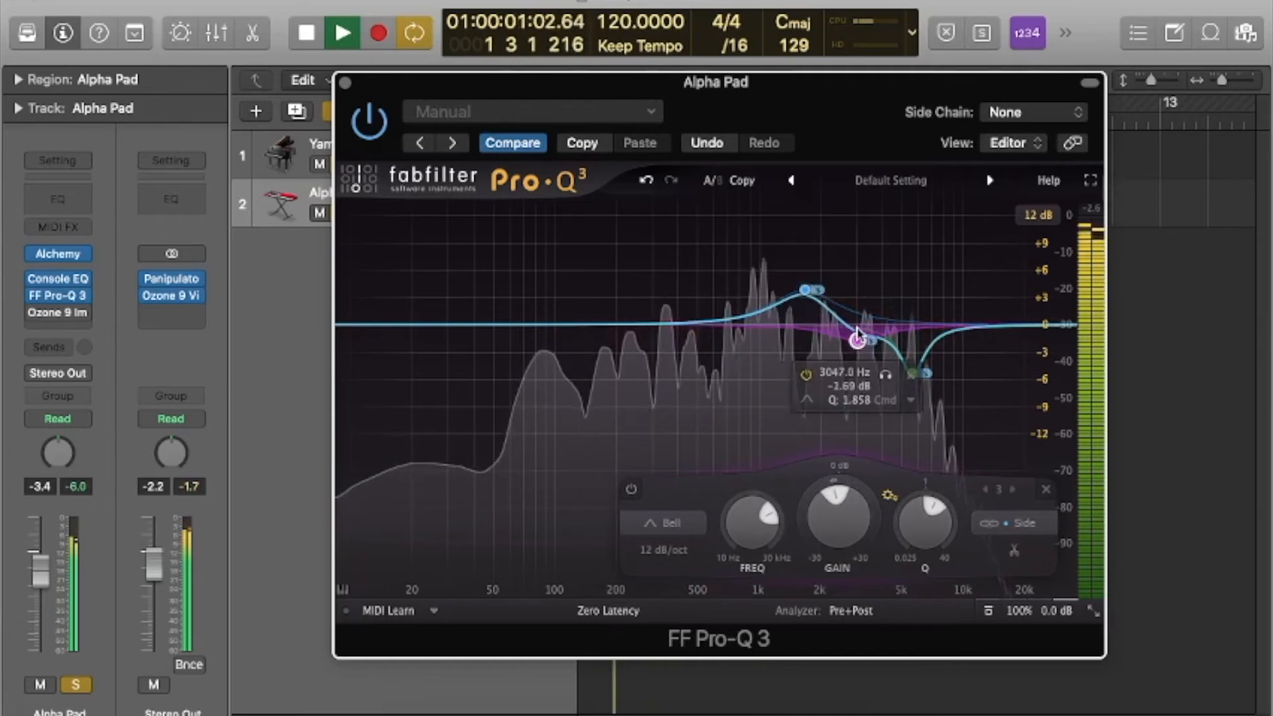
drag(864, 339, 865, 366)
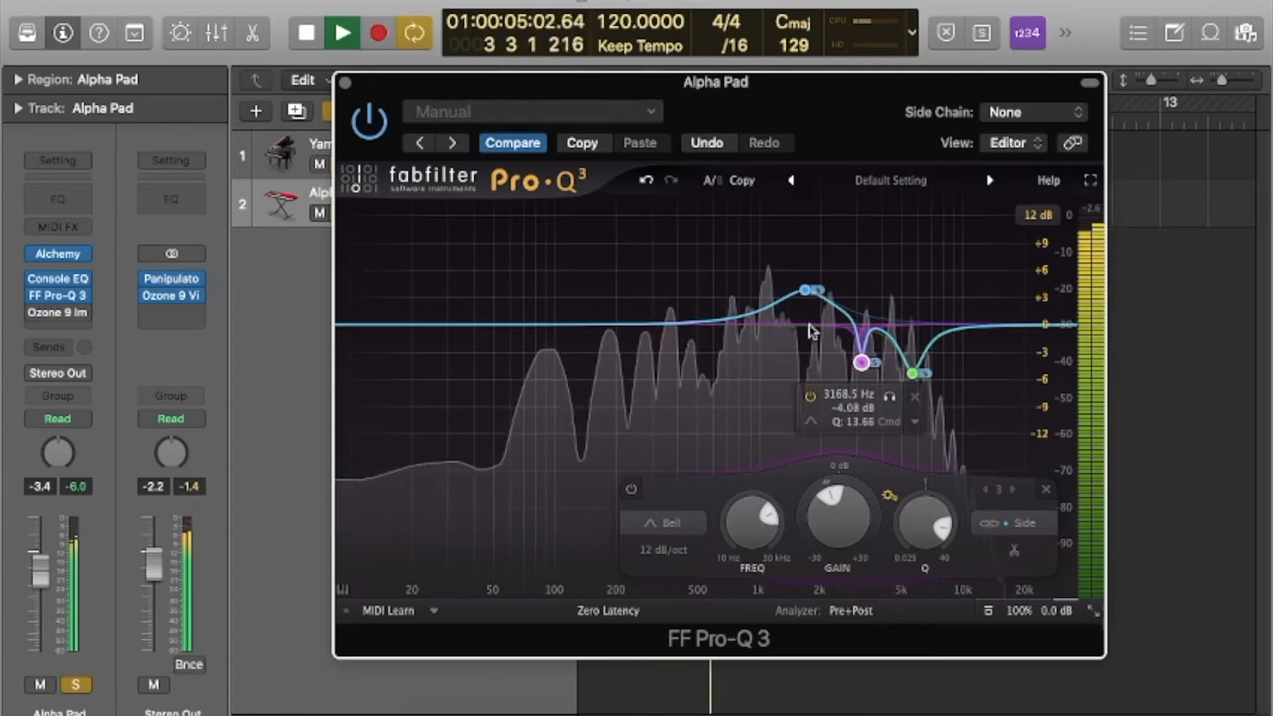
Add a -4.15 dB side cut at 51.43 Hz and a +6.58 dB mid boost at 429.11 Hz to the pad's EQ.
drag(545, 326, 507, 369)
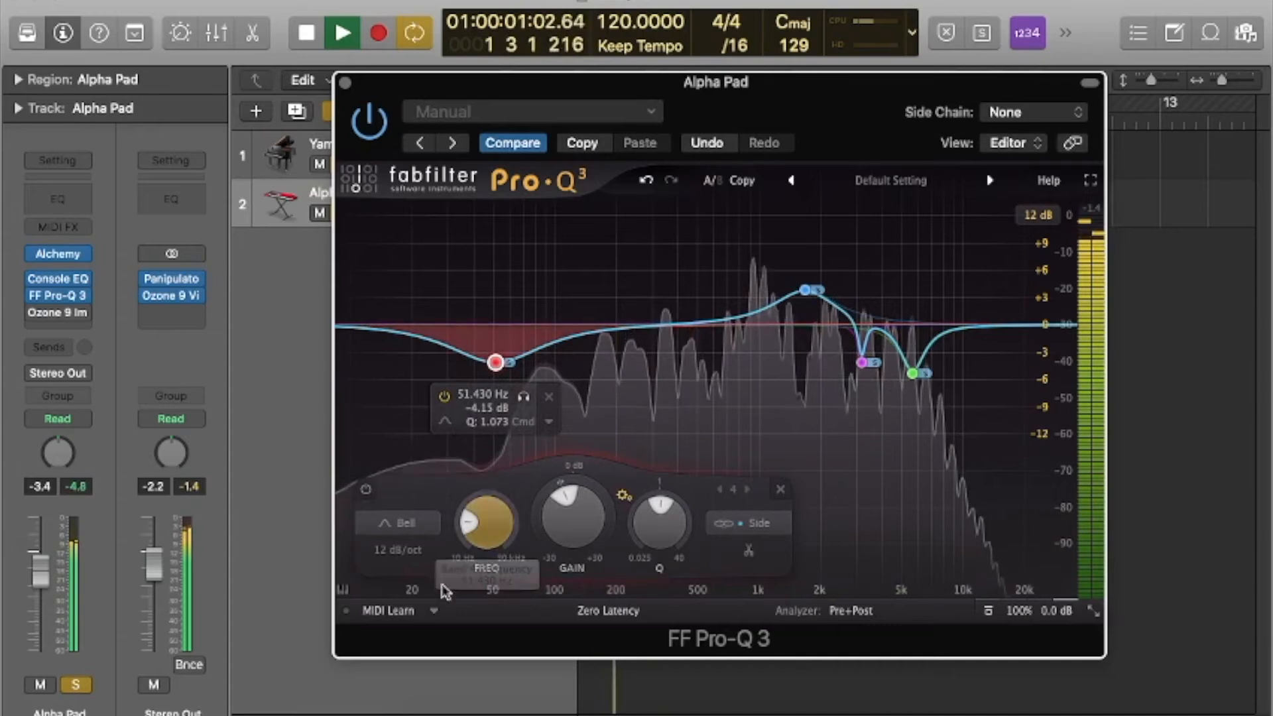
drag(668, 325, 648, 294)
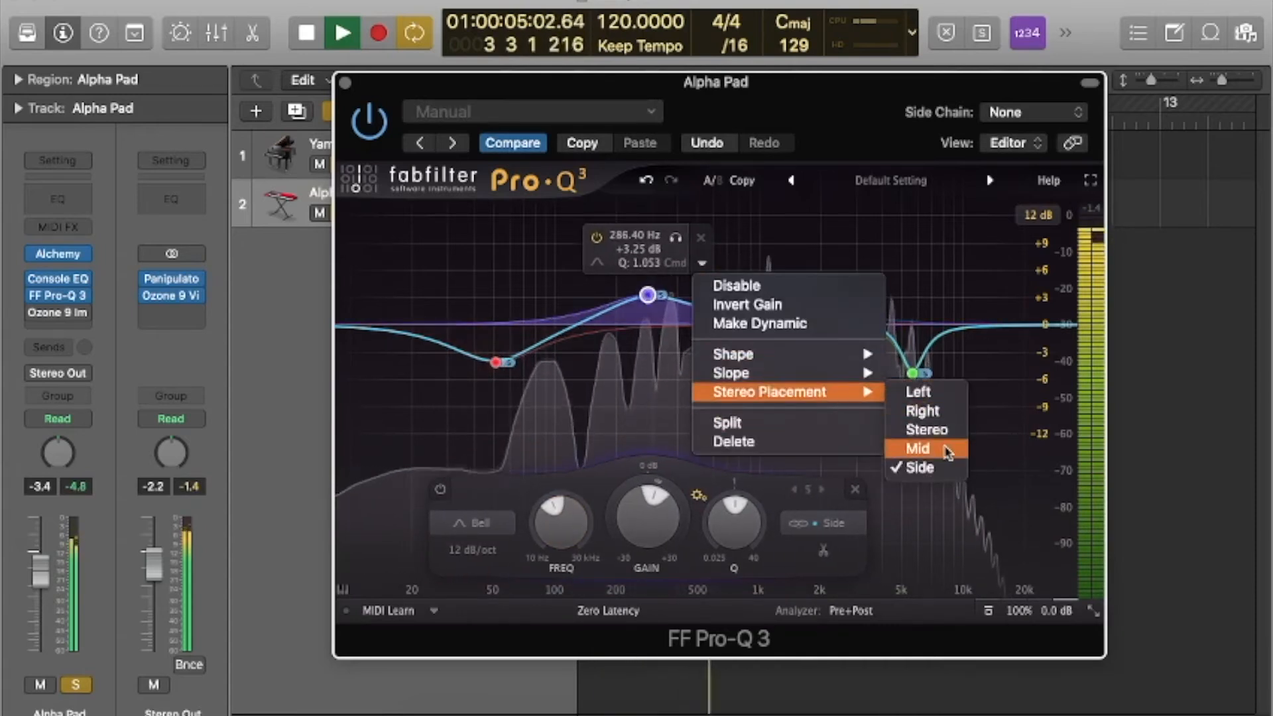
drag(648, 294, 683, 265)
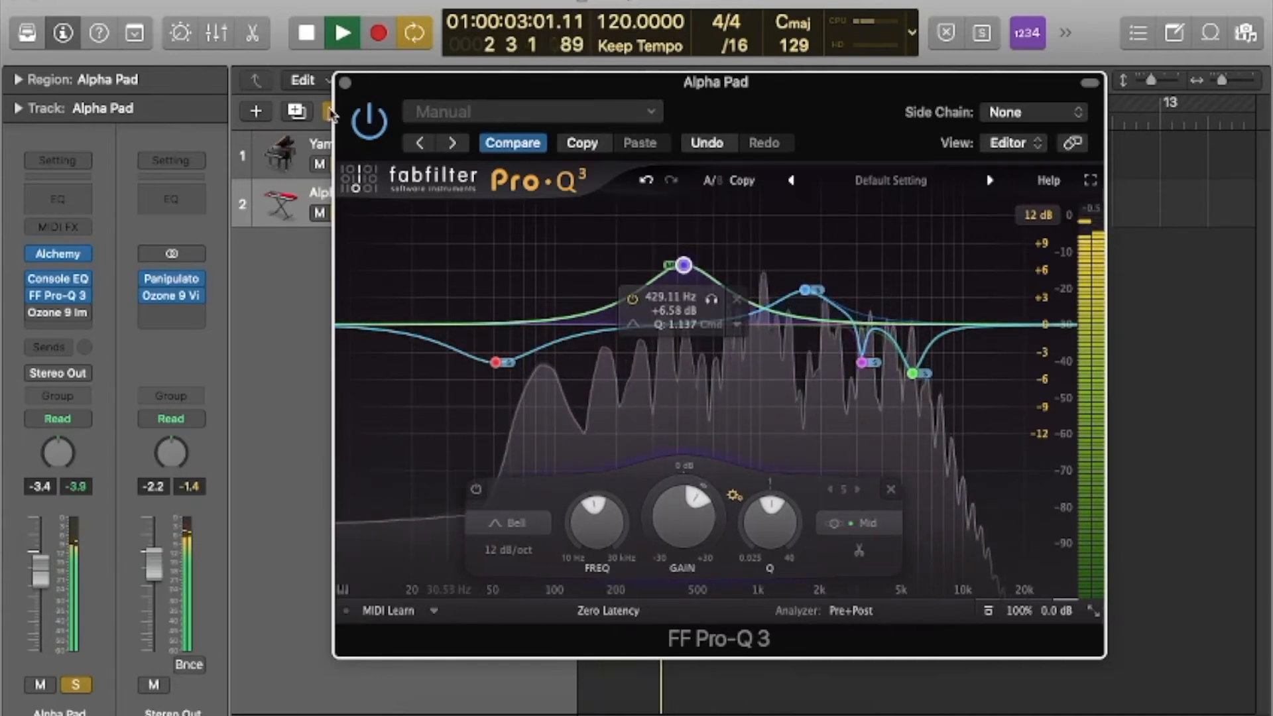
Close the pad's EQ, stop playback, unsolo the piano and solo the side channel in the stereo output's Vintage Compressor.
click(344, 82)
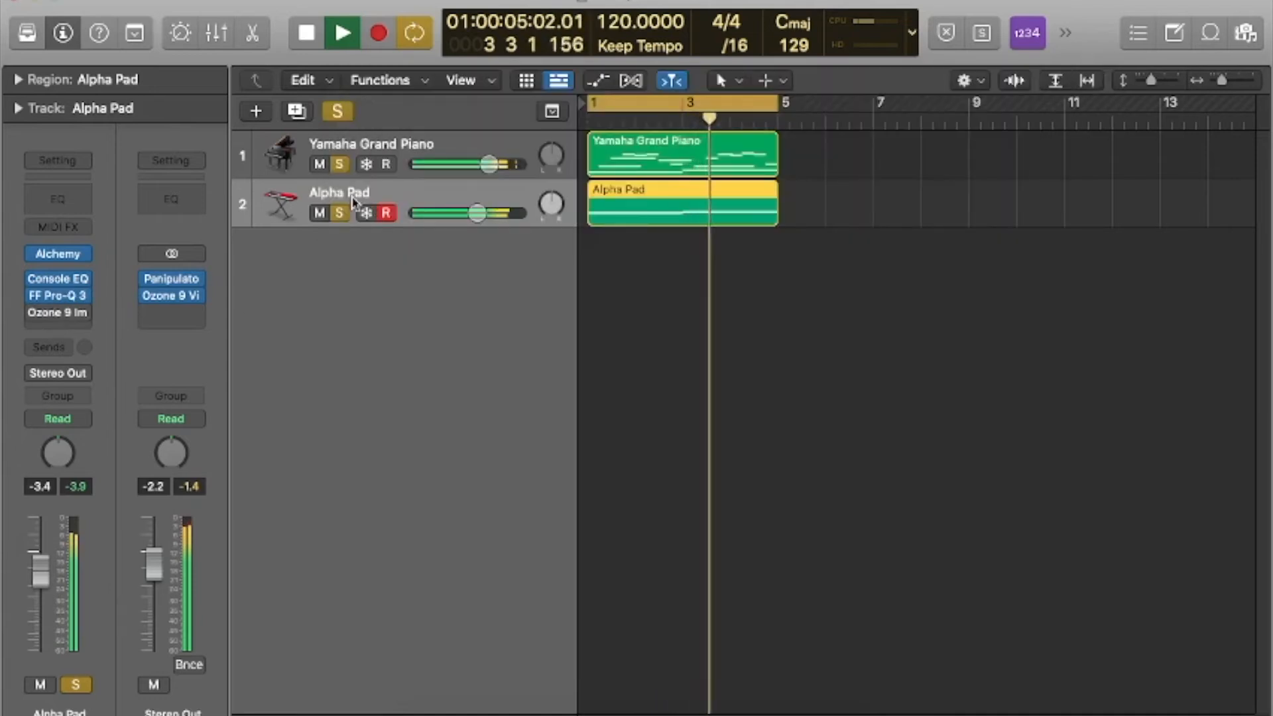
key(space)
click(339, 164)
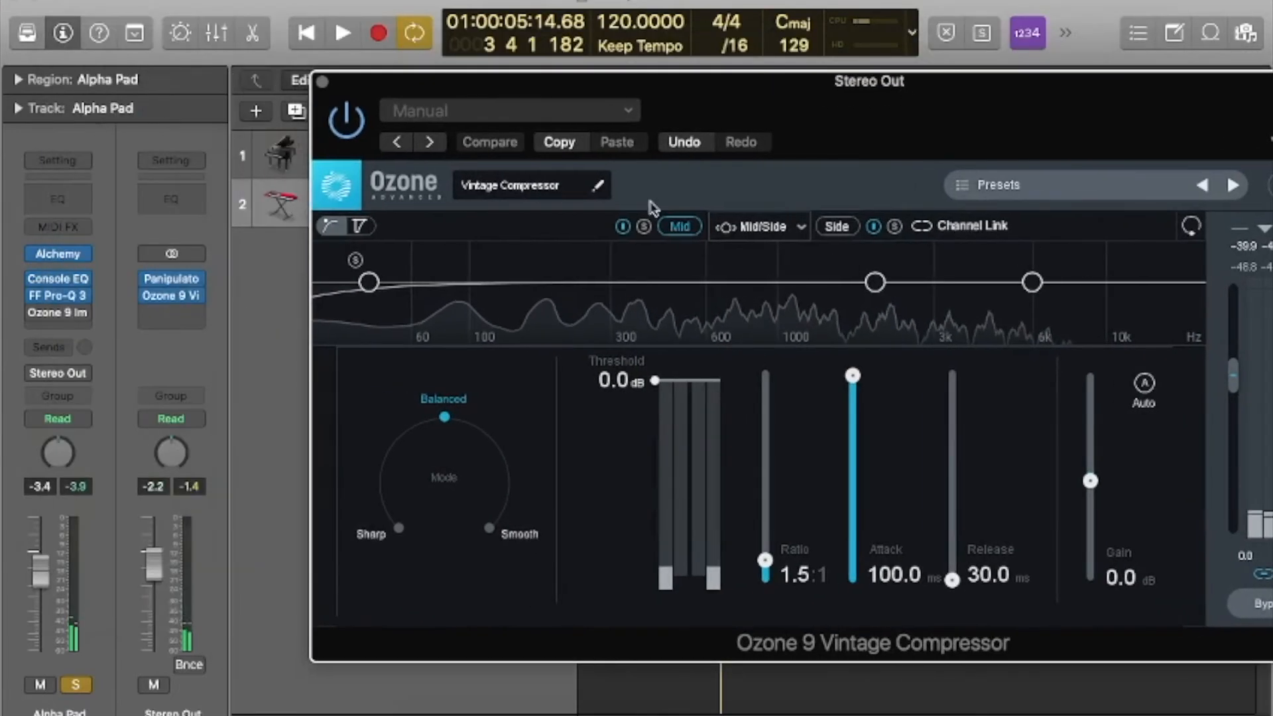
mouse_move(61, 303)
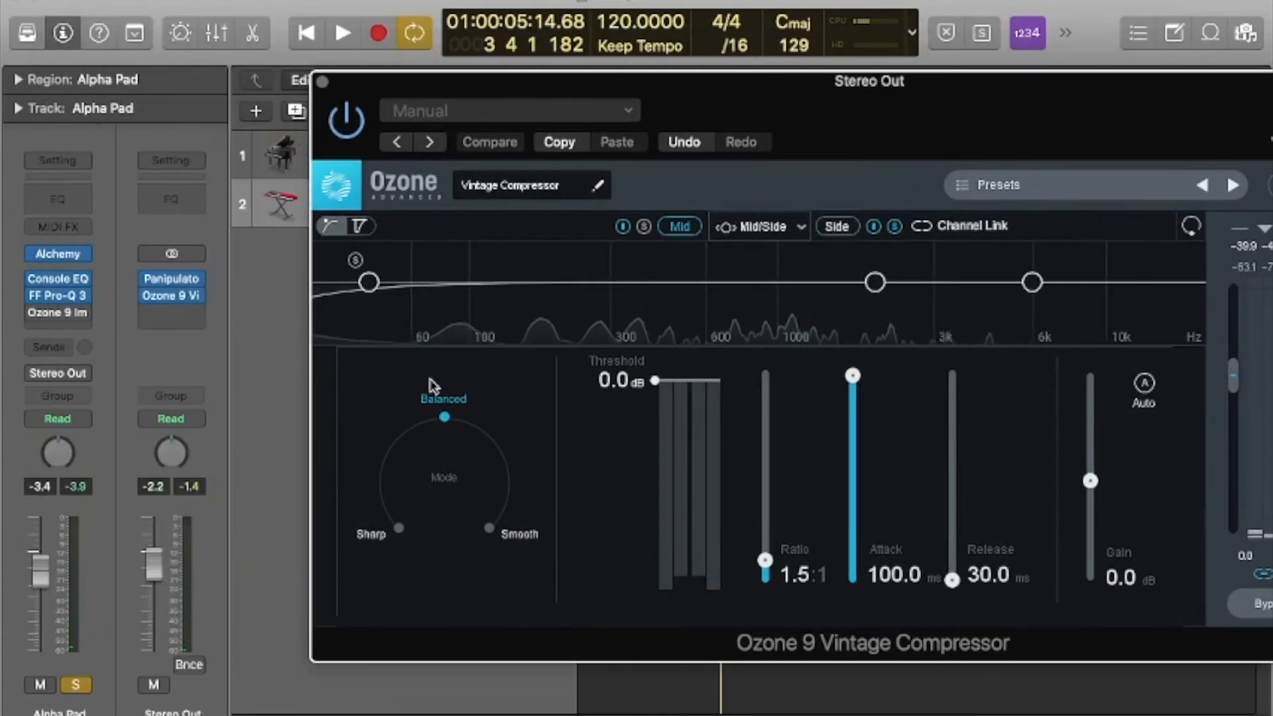
Compare the soloed pad with its Pro-Q 3 bypassed and active, listening to the side signal and the full stereo signal.
key(space)
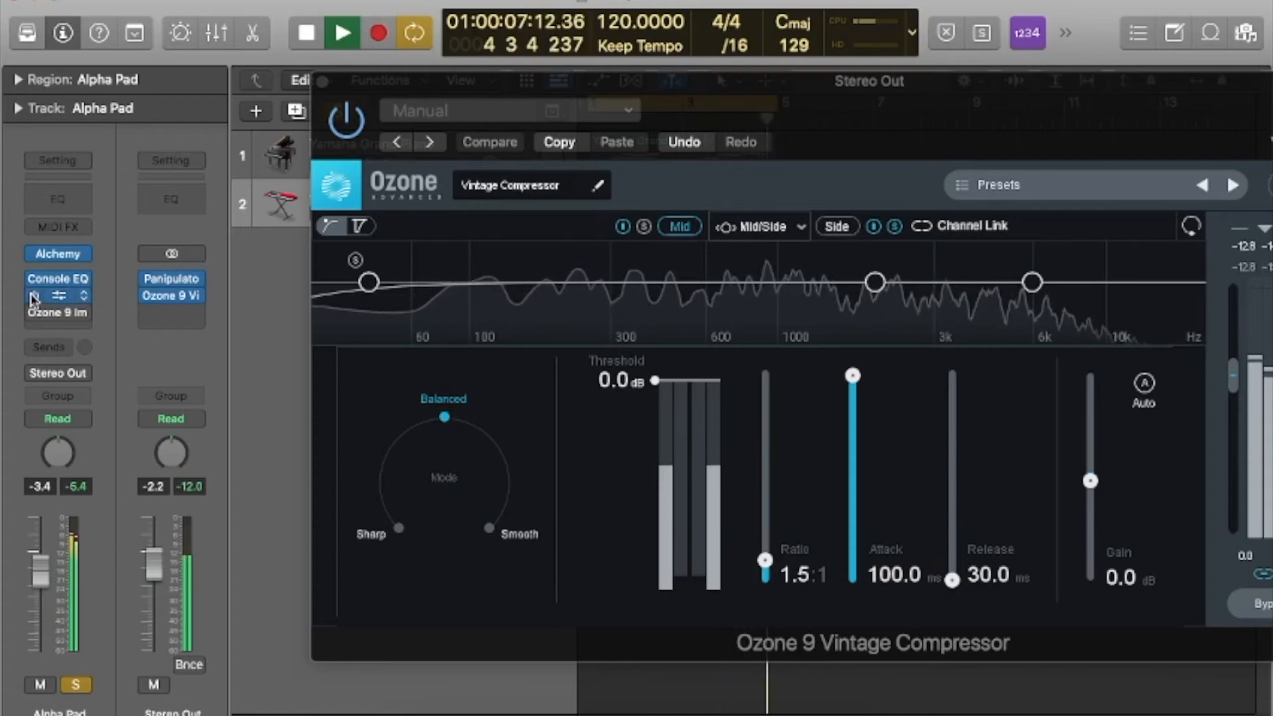
key(space)
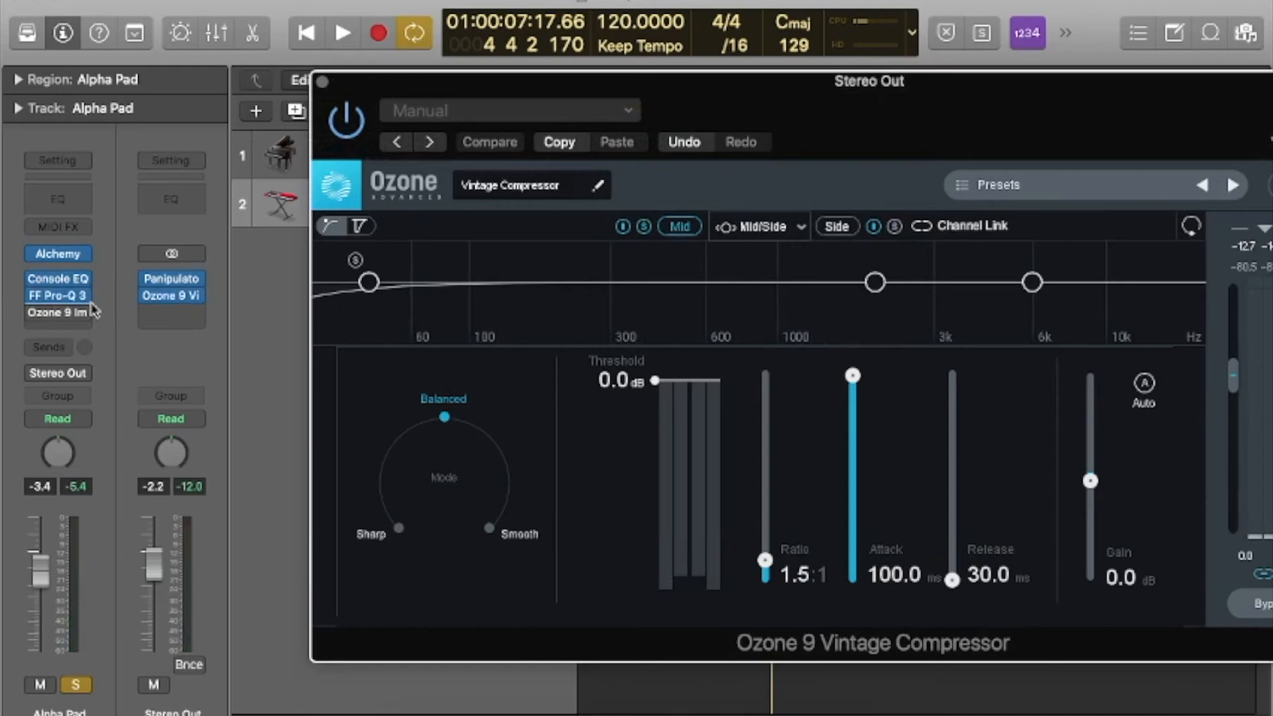
key(space)
mouse_move(56, 305)
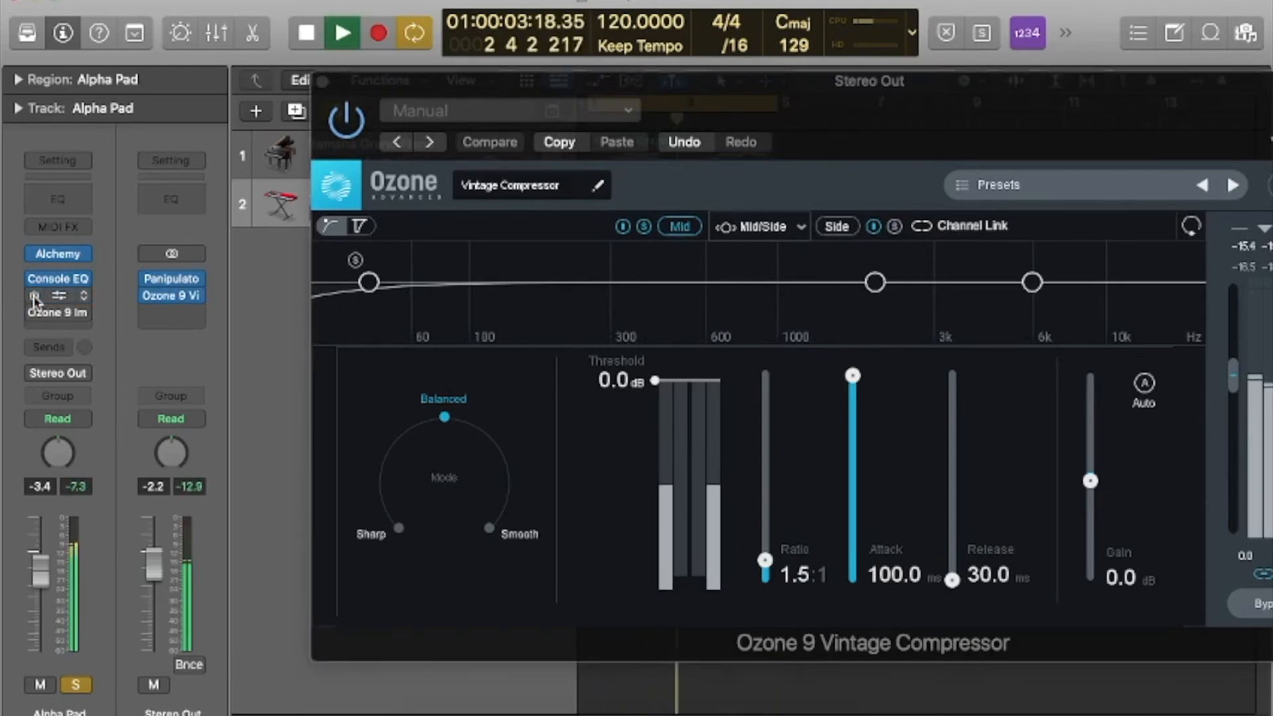
click(34, 295)
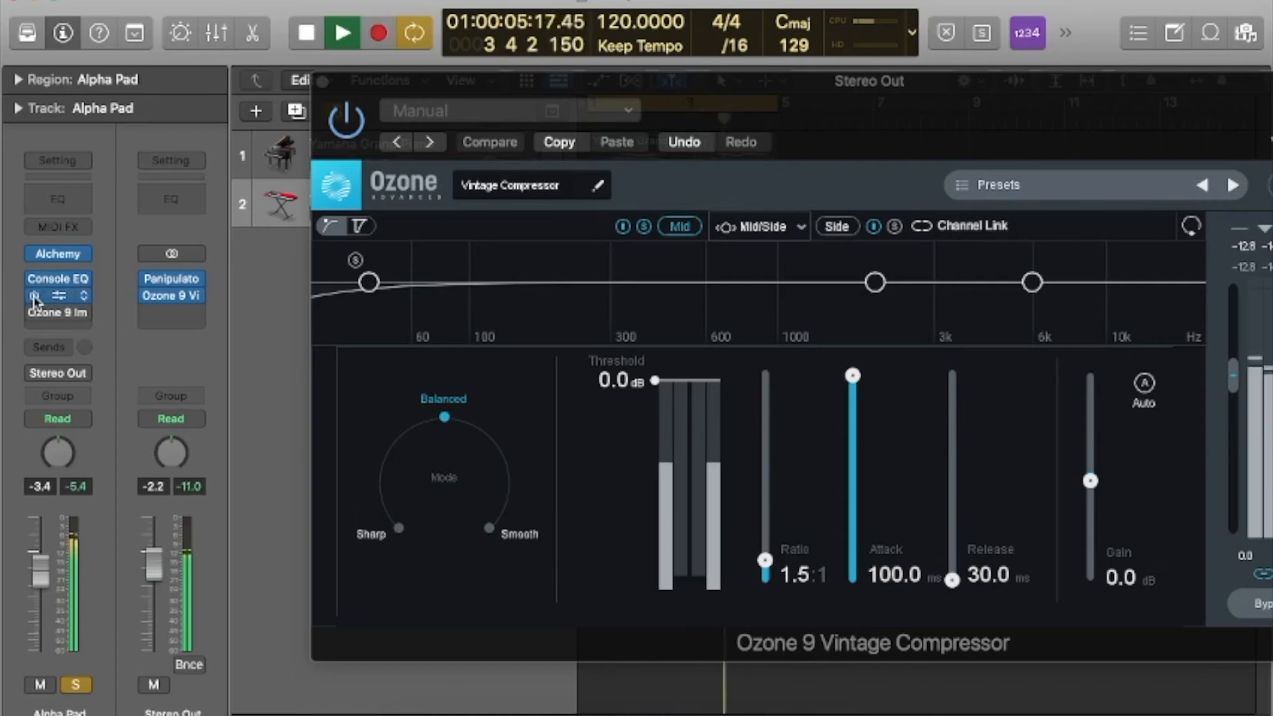
key(space)
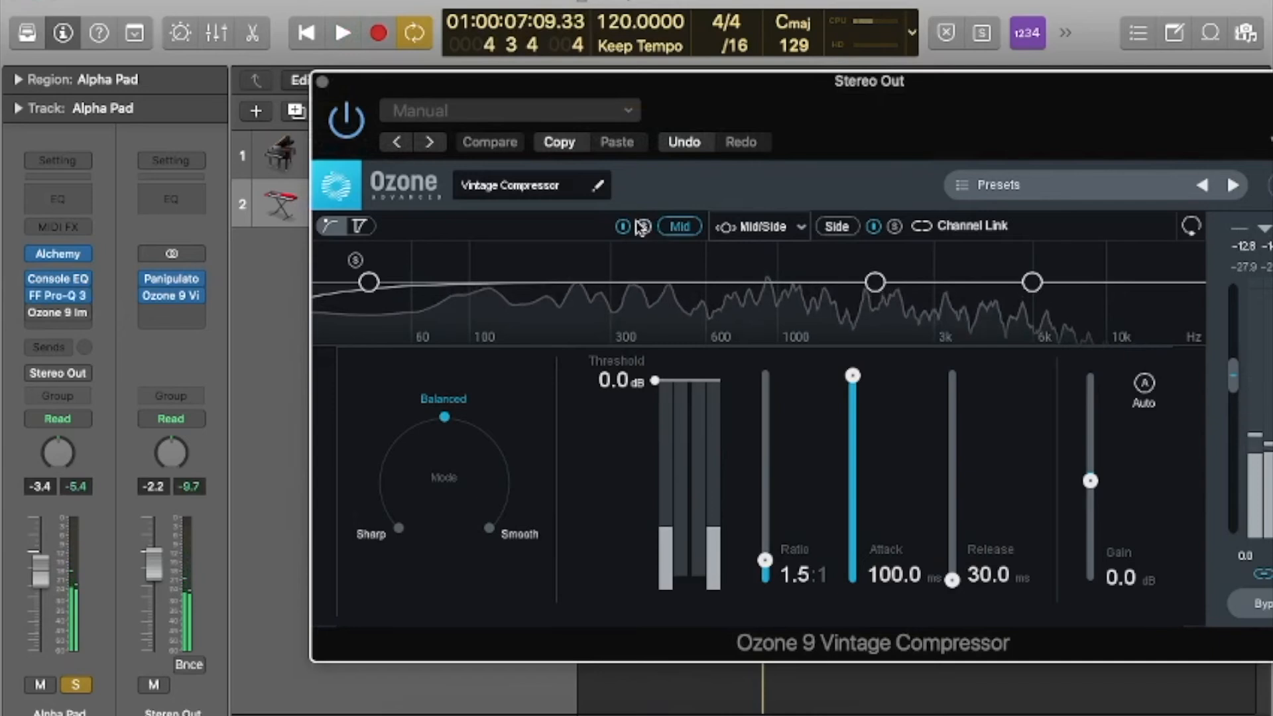
Close the Vintage Compressor, bring the piano back in during playback and clear all track solos.
click(323, 81)
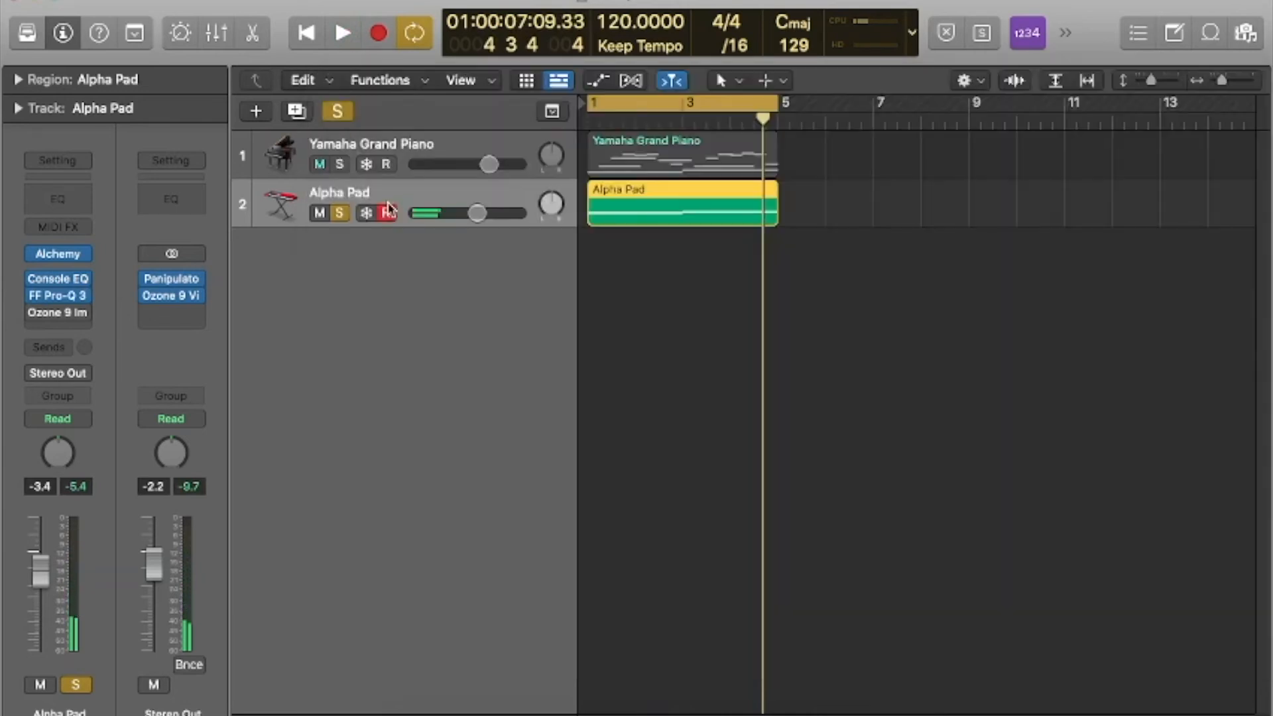
key(space)
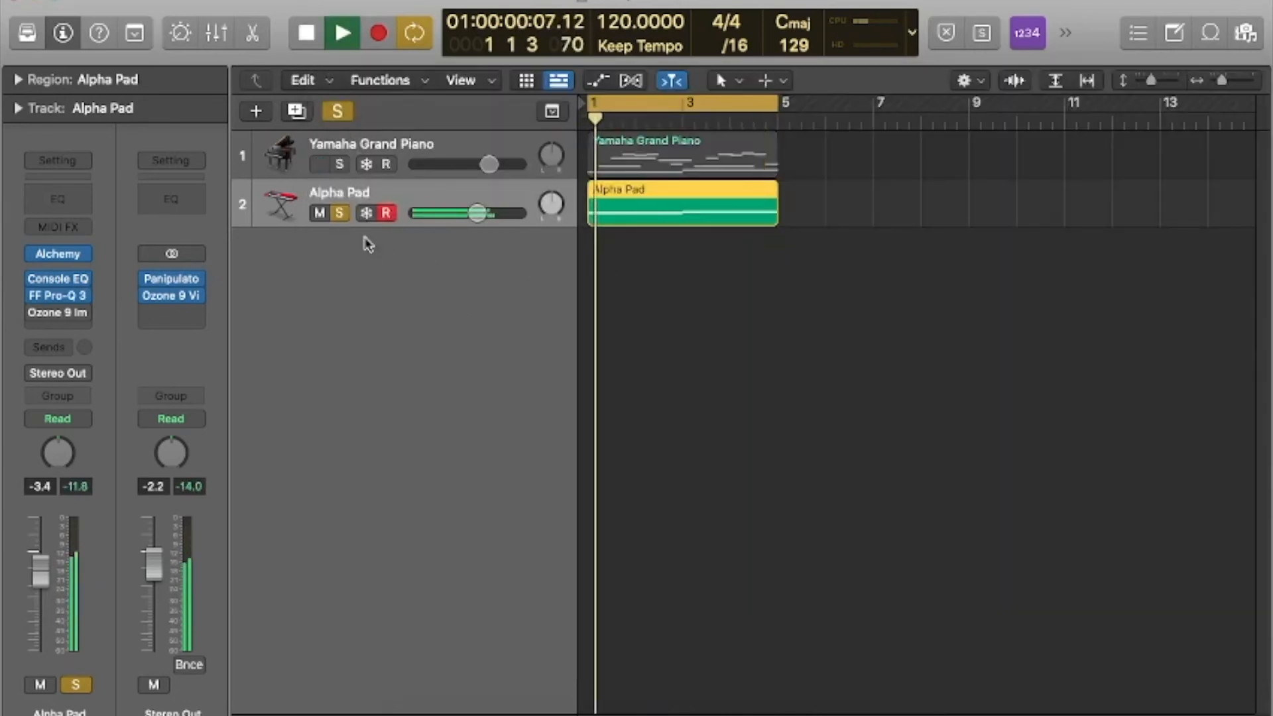
click(340, 164)
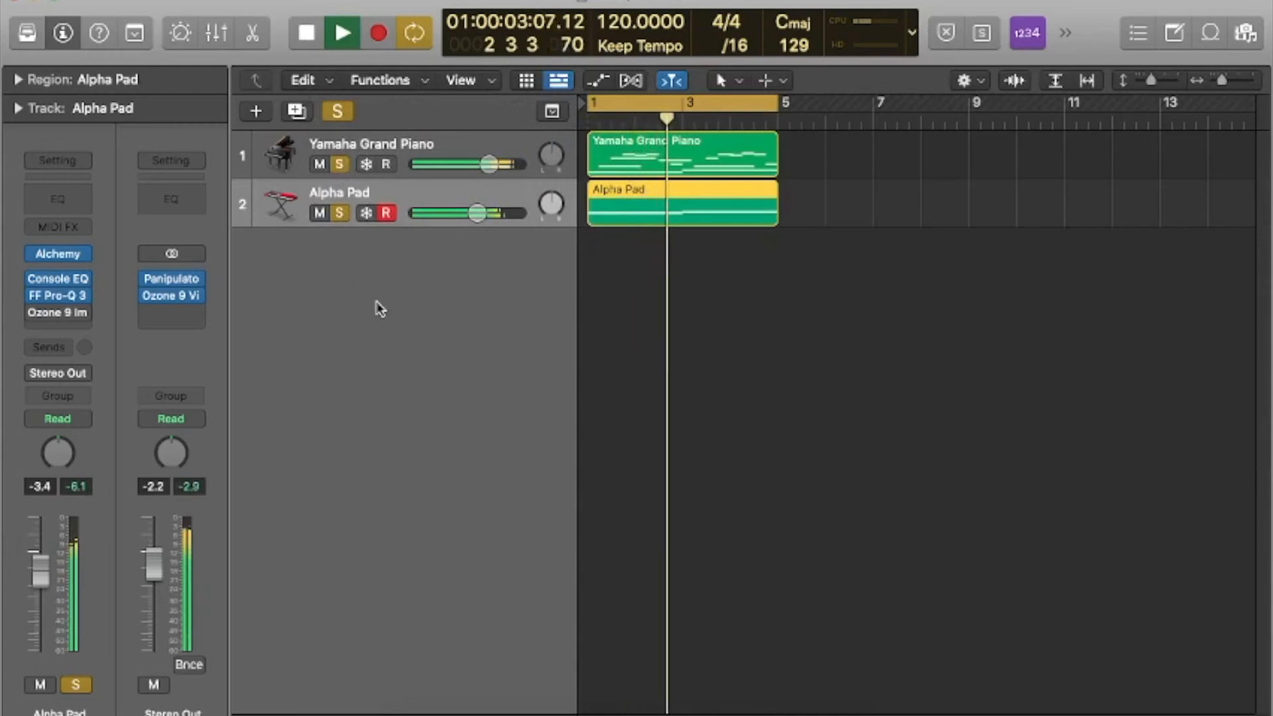
click(338, 112)
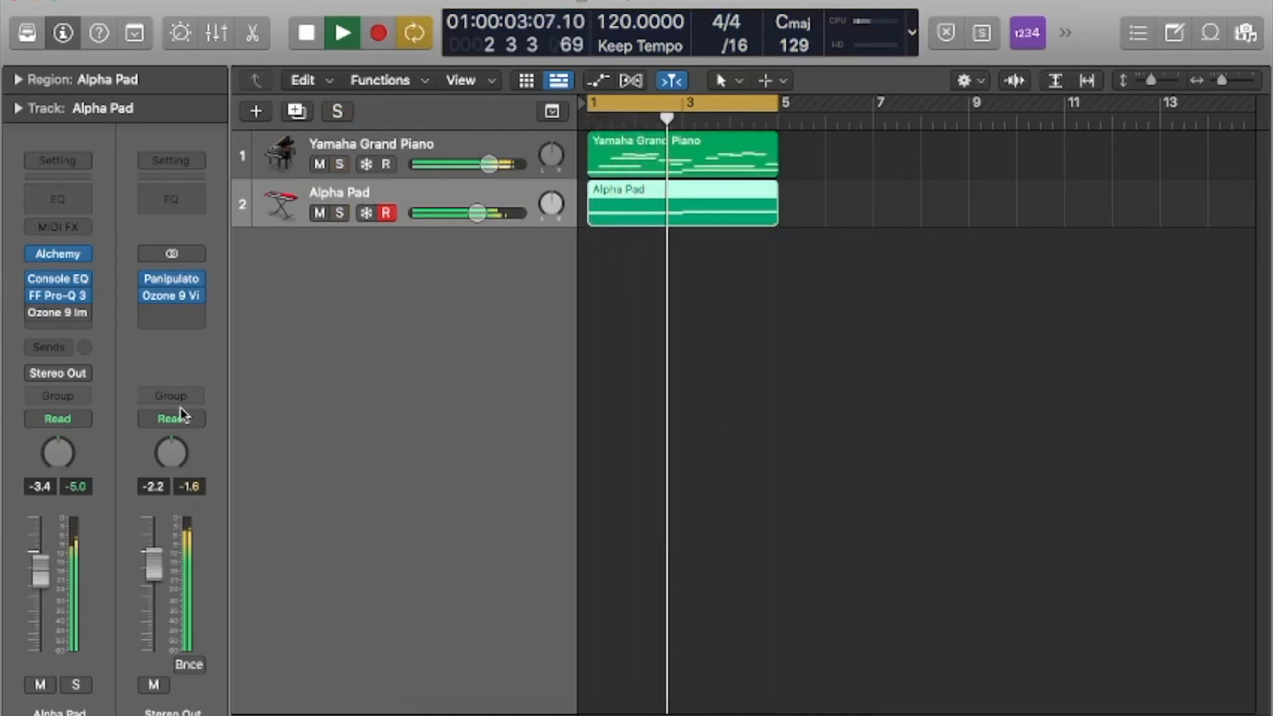
Show the mixer and compare the mix with Pro-Q 3 bypassed and active on both the piano and the pad.
key(x)
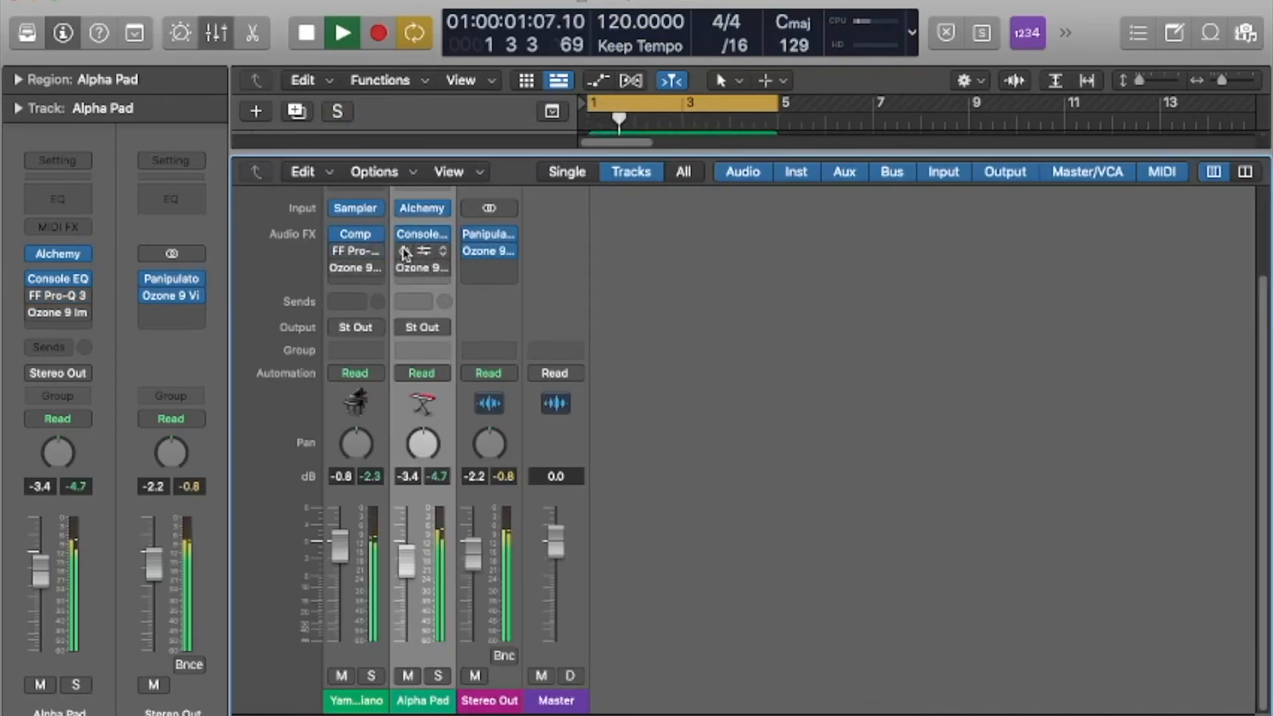
key(space)
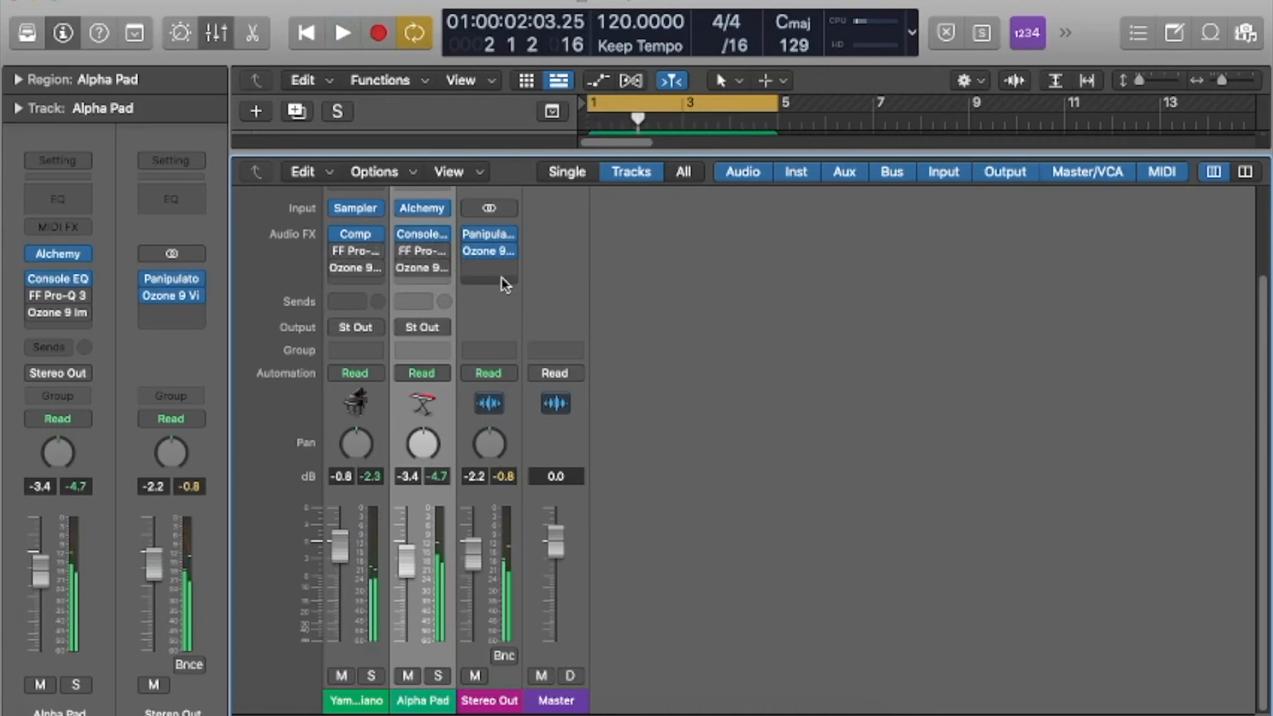
key(space)
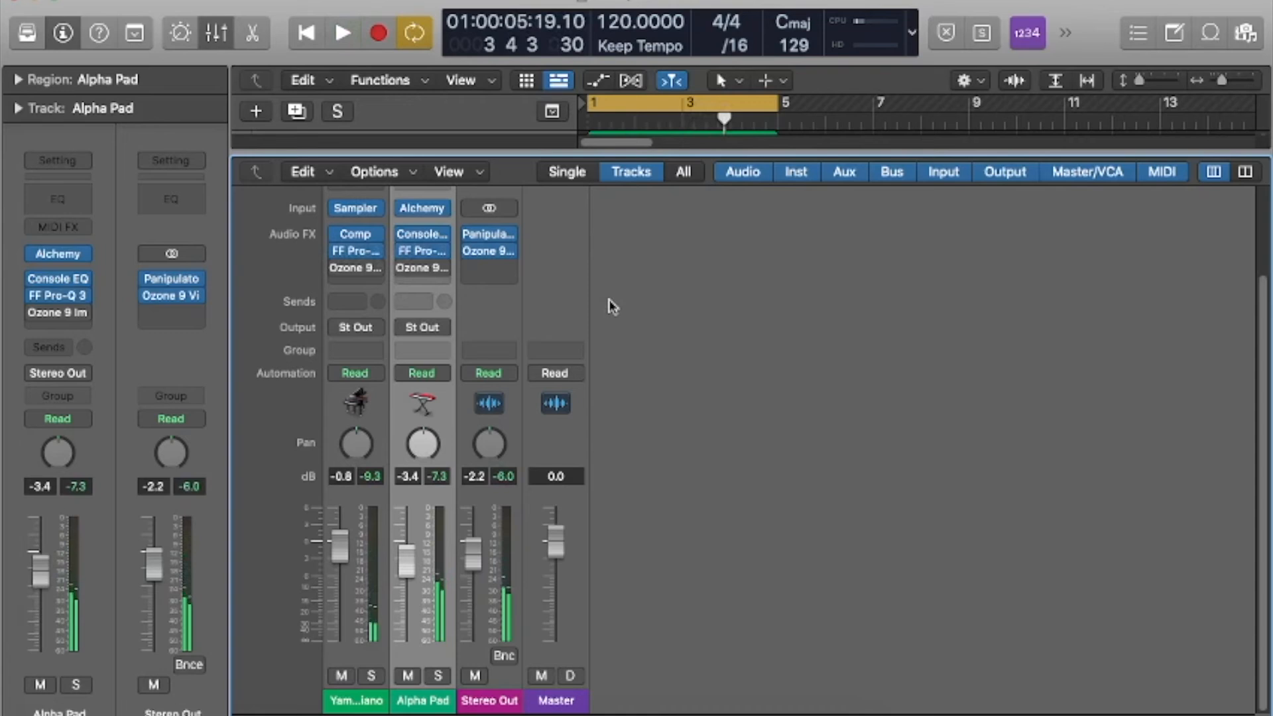
Play the mix from the start and, in the piano's Pro-Q 3, lower the side boost near 4.6 kHz to about +11.4 dB and narrow it.
key(Return)
key(space)
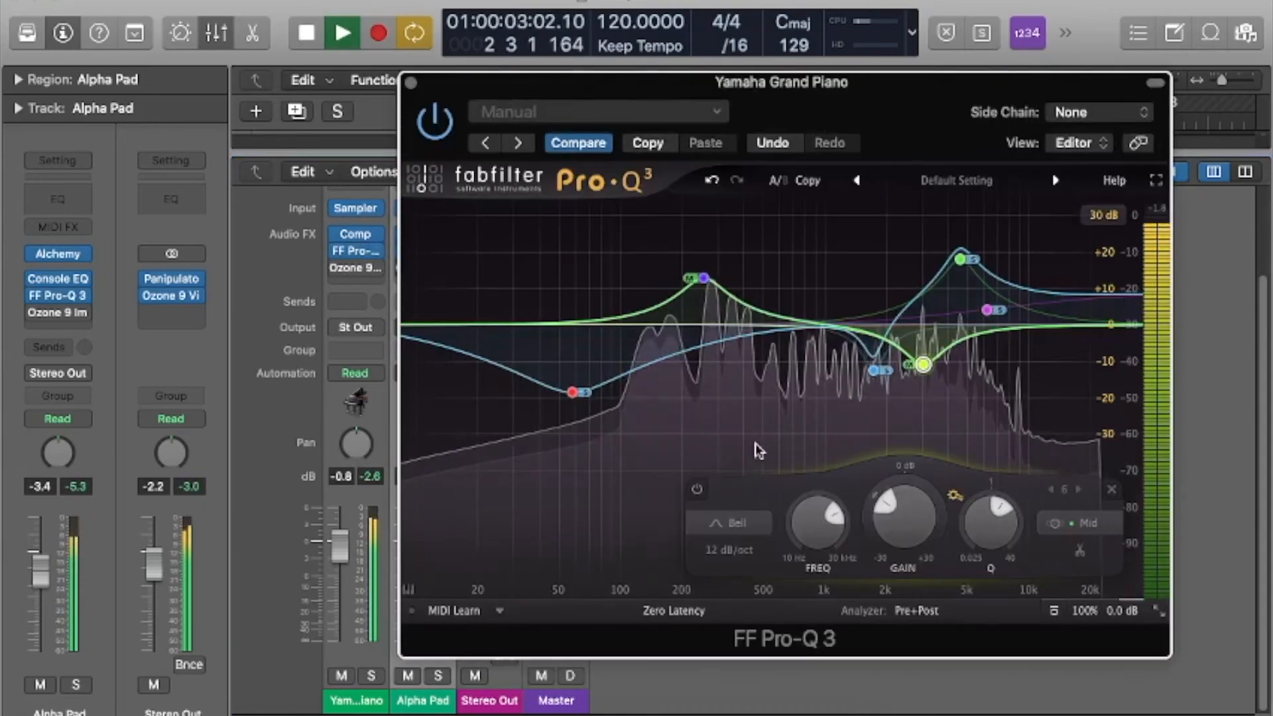
drag(961, 260, 961, 286)
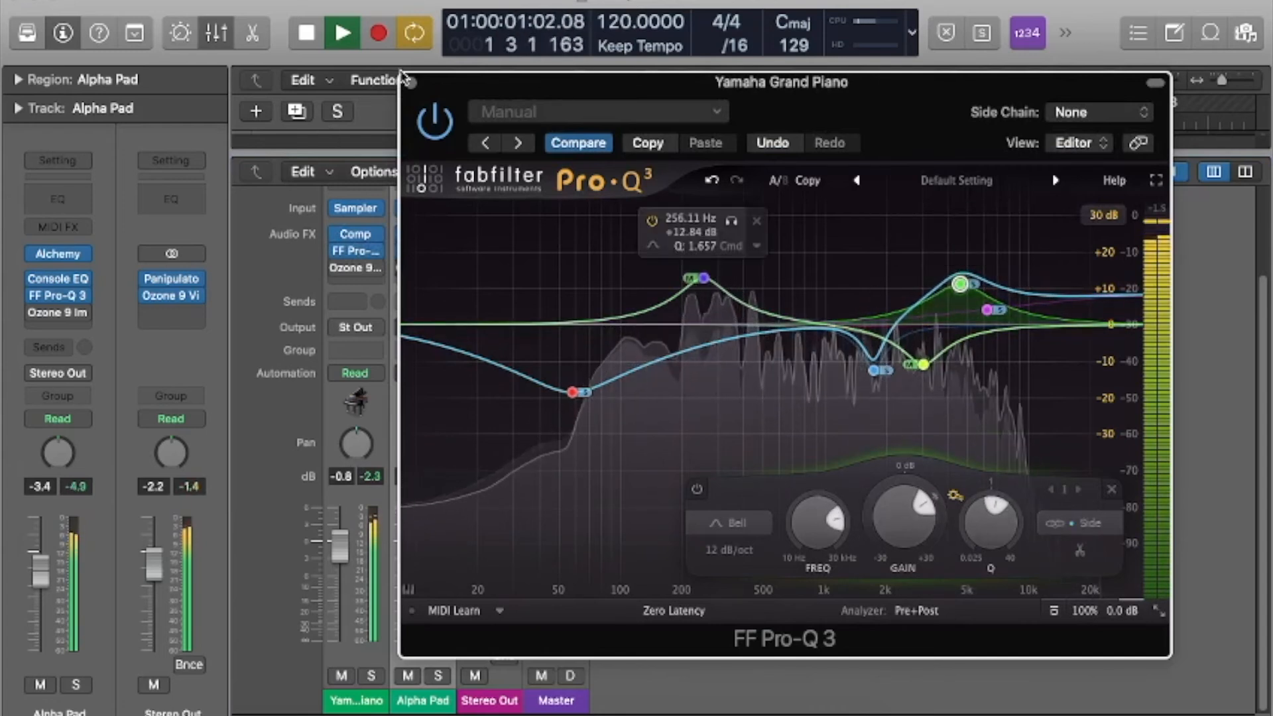
scroll(964, 285, up, 3)
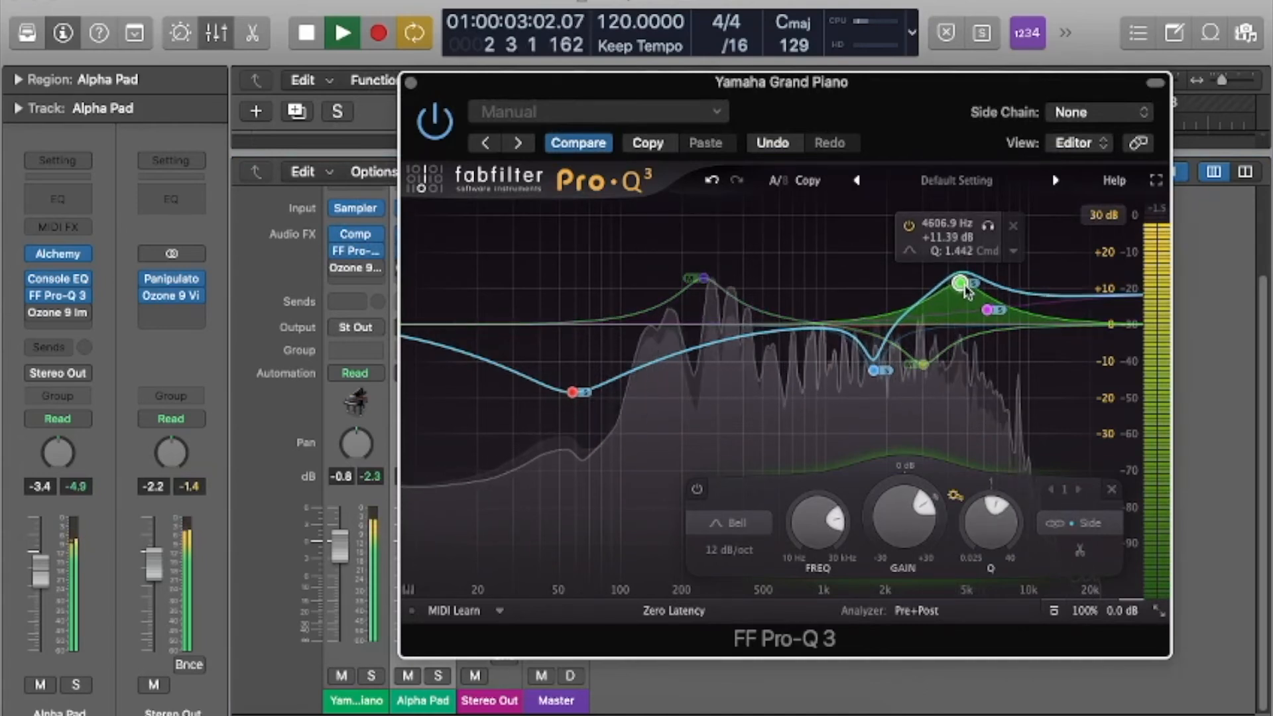
scroll(968, 287, up, 5)
mouse_move(965, 276)
mouse_down()
mouse_move(966, 294)
mouse_move(970, 283)
mouse_up()
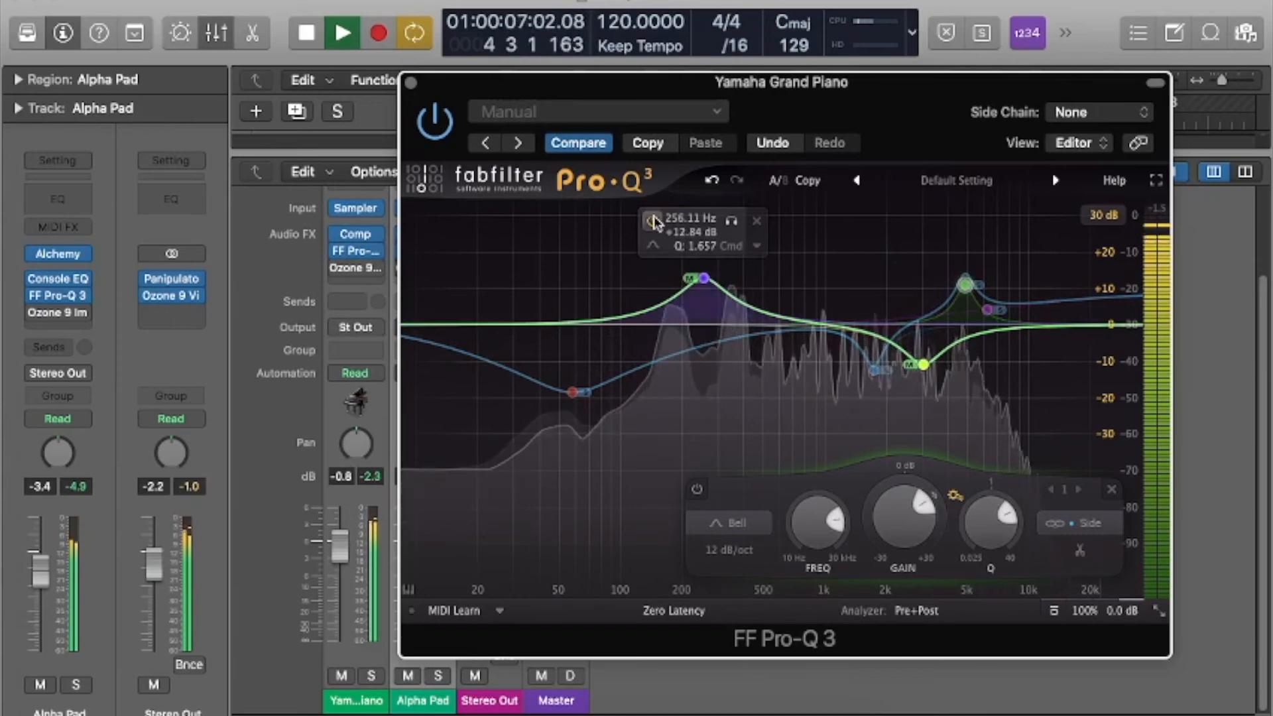
Close the piano's Pro-Q 3, stop playback and return to the arrangement with the mixer hidden and no region selected.
click(412, 83)
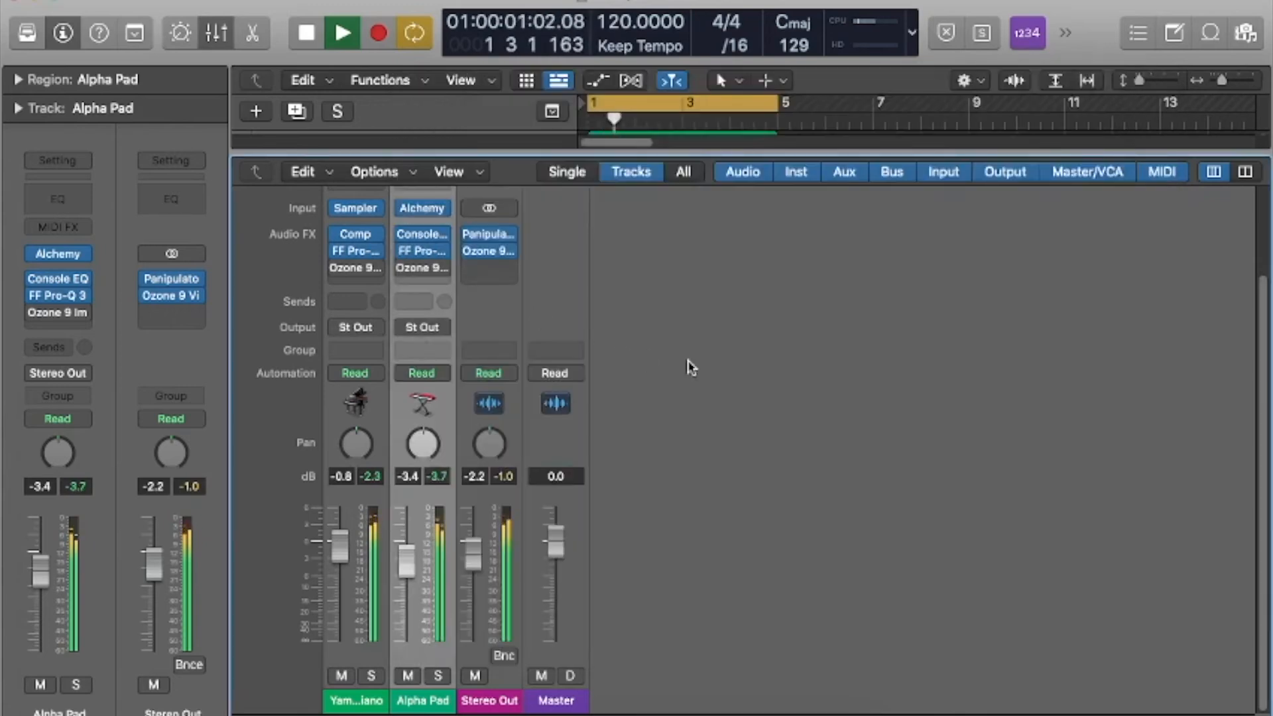
key(space)
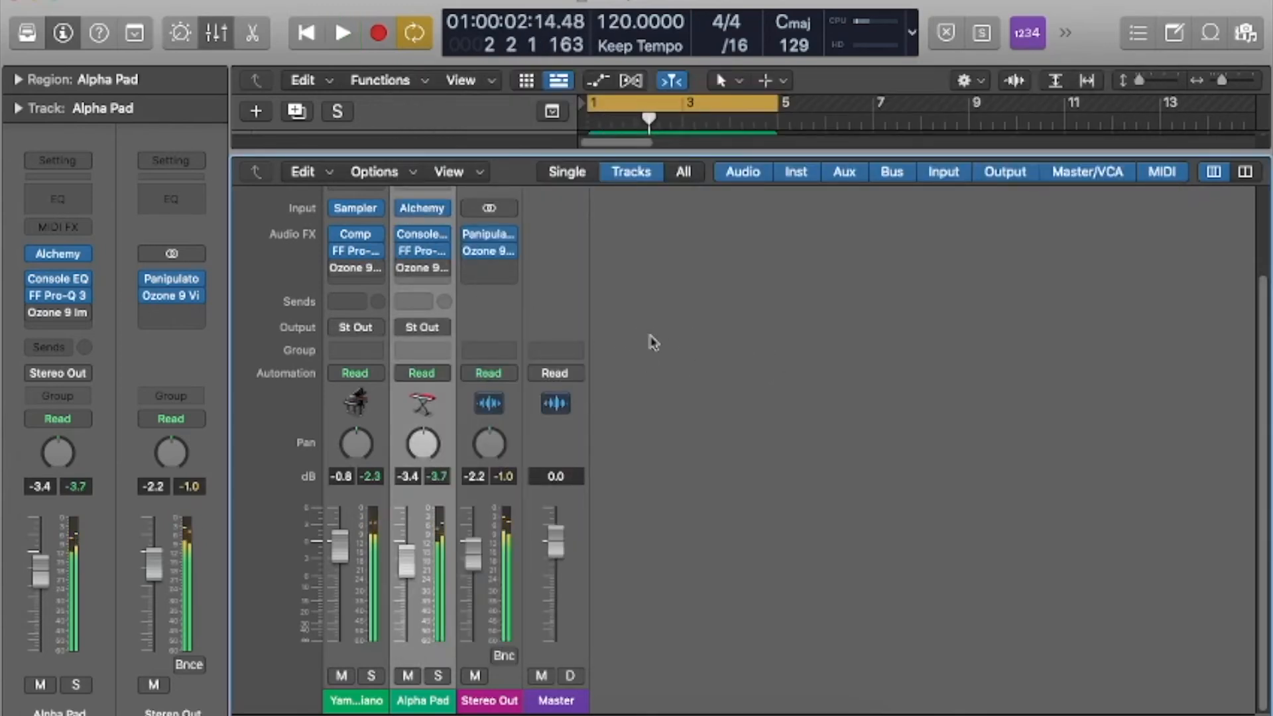
key(p)
key(p)
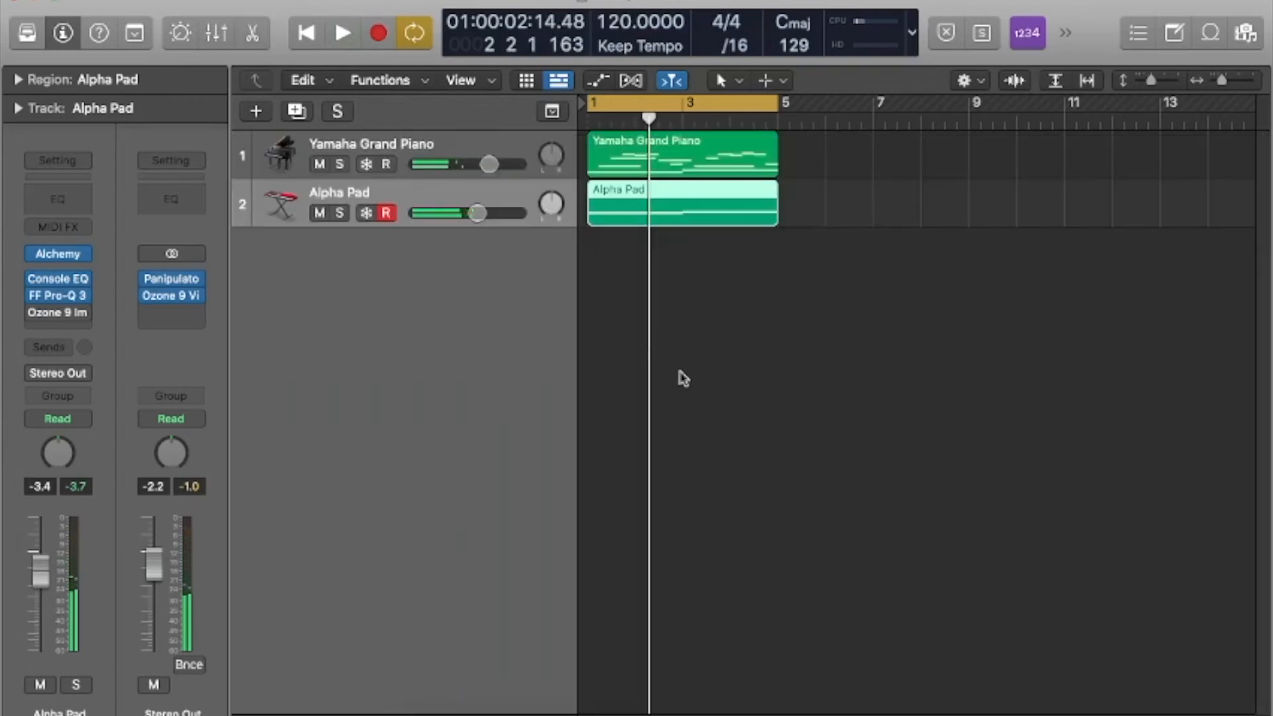
click(650, 370)
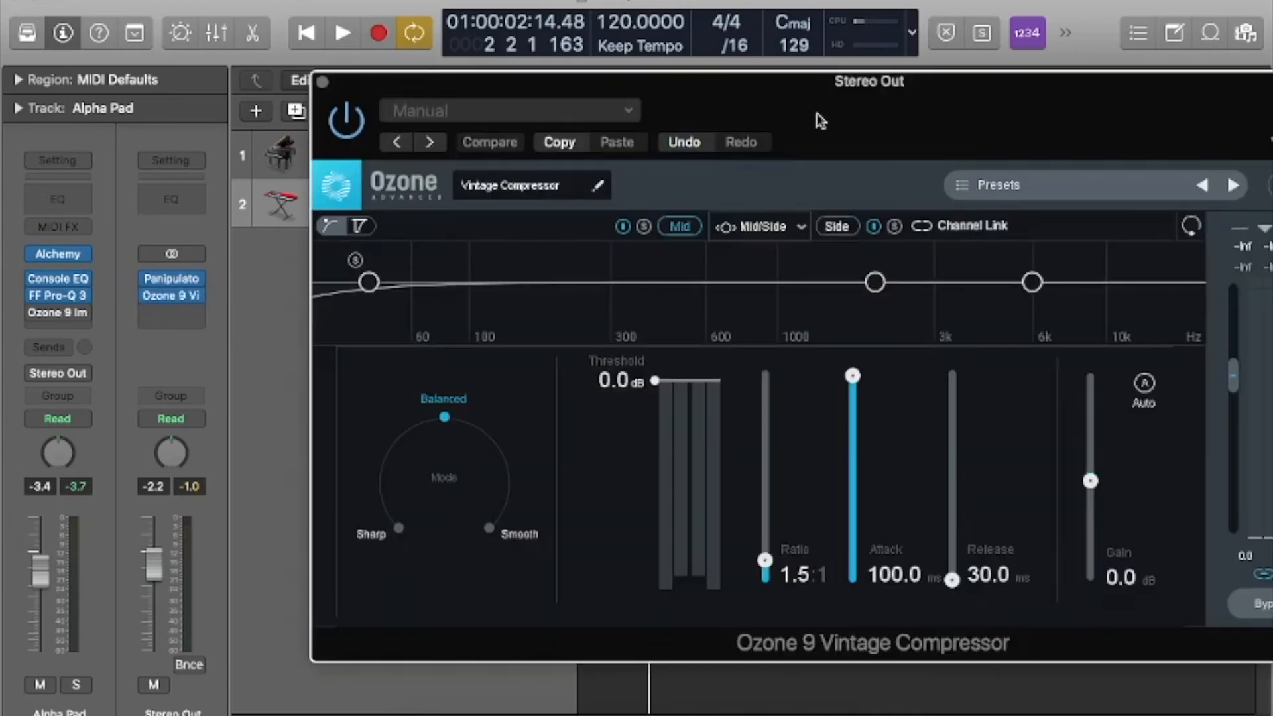
Play the mix with the side signal soloed in the Stereo Out's Vintage Compressor and the Panipulator open beside it.
drag(821, 122, 586, 174)
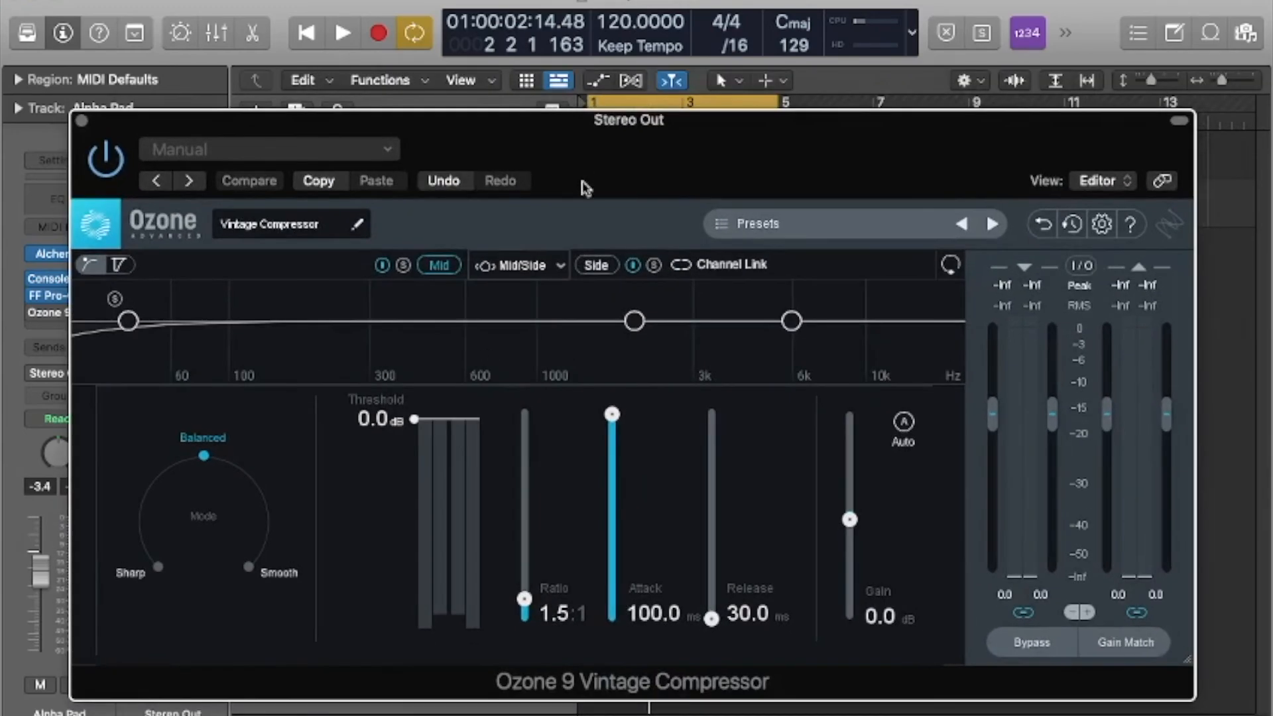
click(594, 264)
key(space)
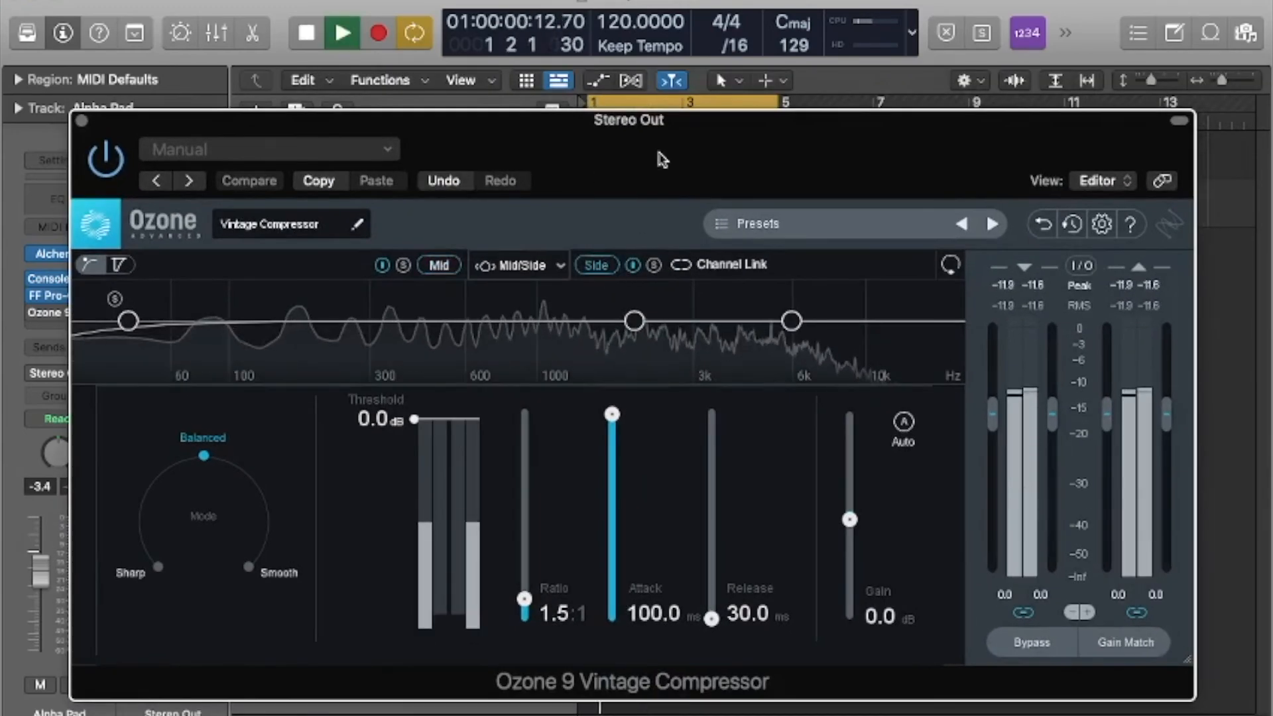
drag(642, 148, 919, 23)
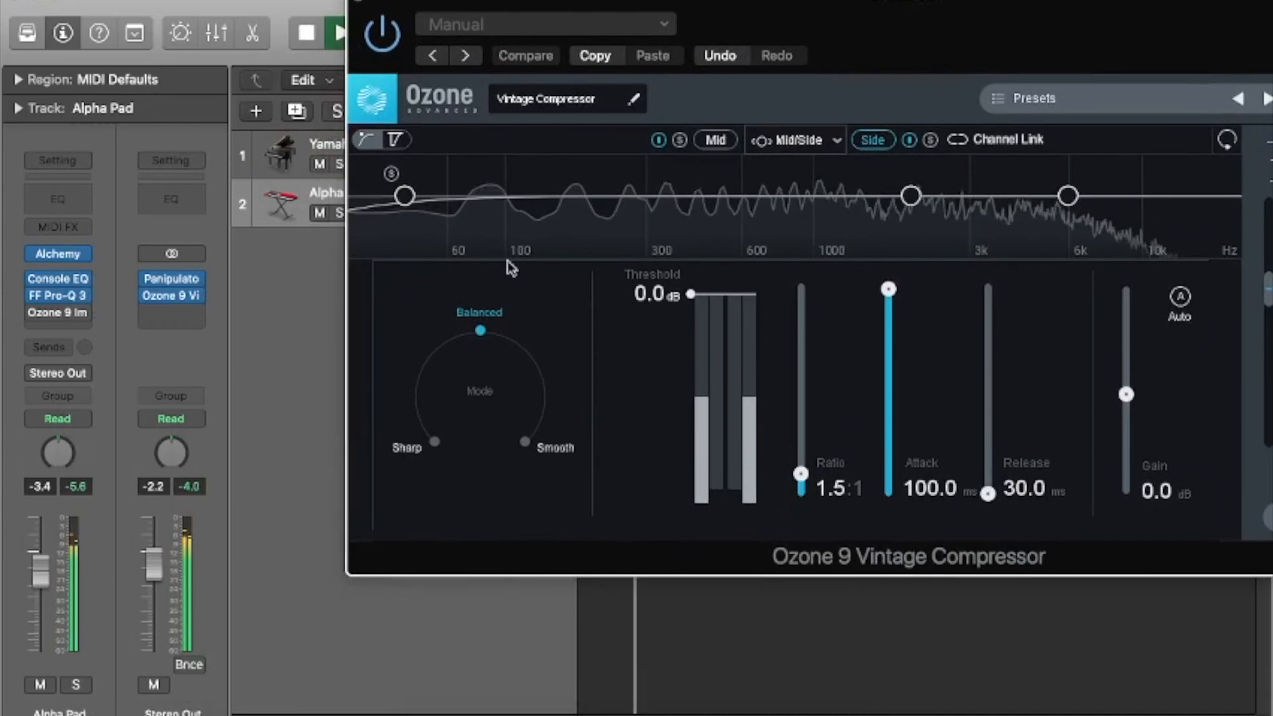
click(171, 278)
drag(795, 296, 579, 339)
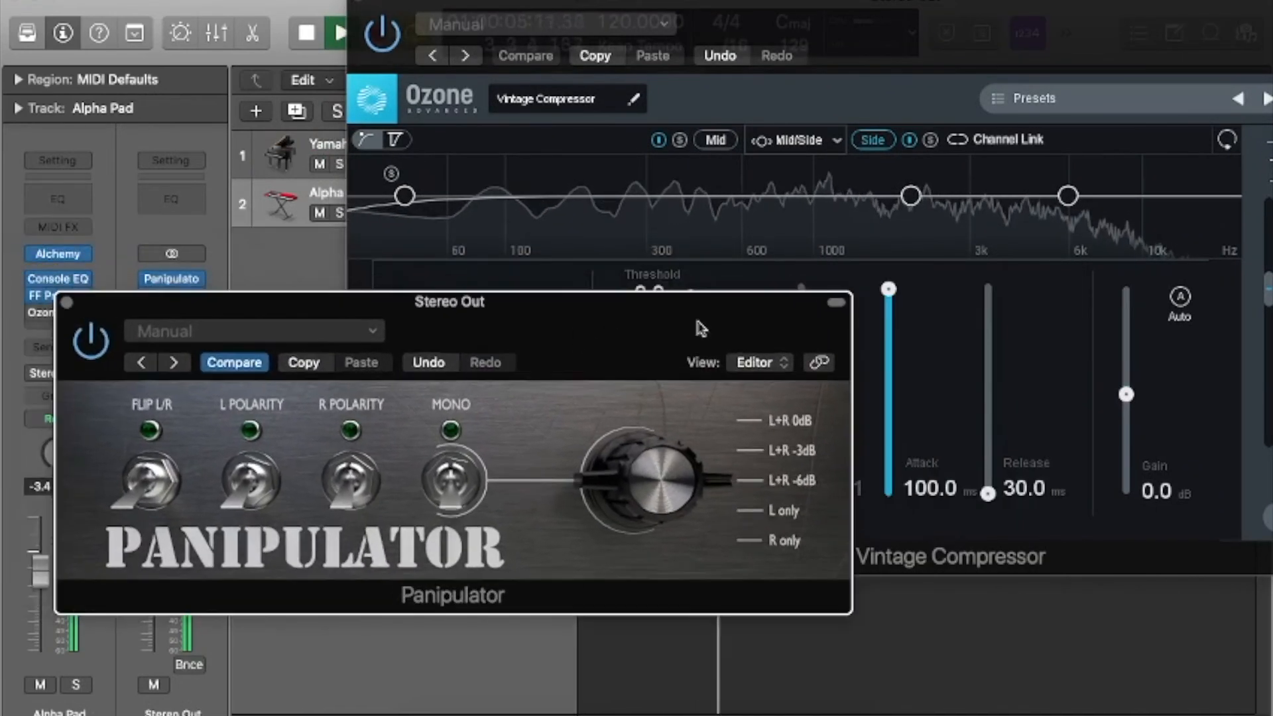
click(931, 141)
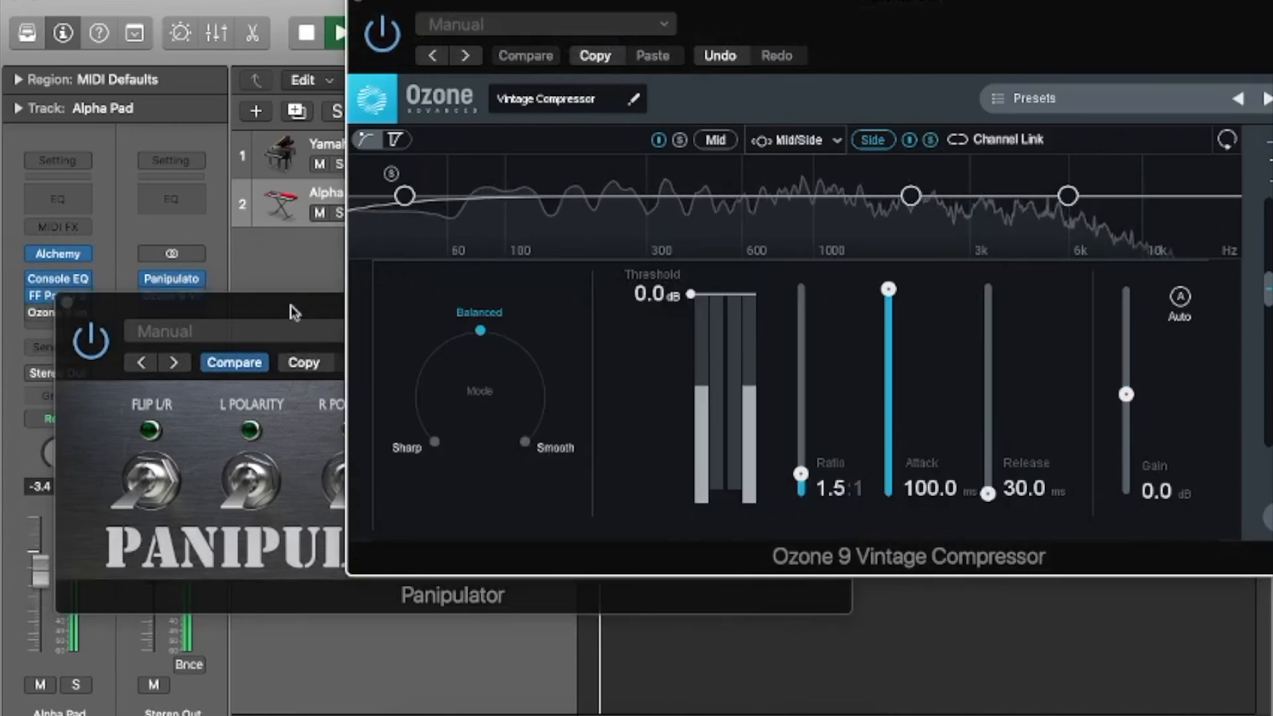
Switch the Panipulator's mono on and back off while listening to the soloed side signal.
click(333, 295)
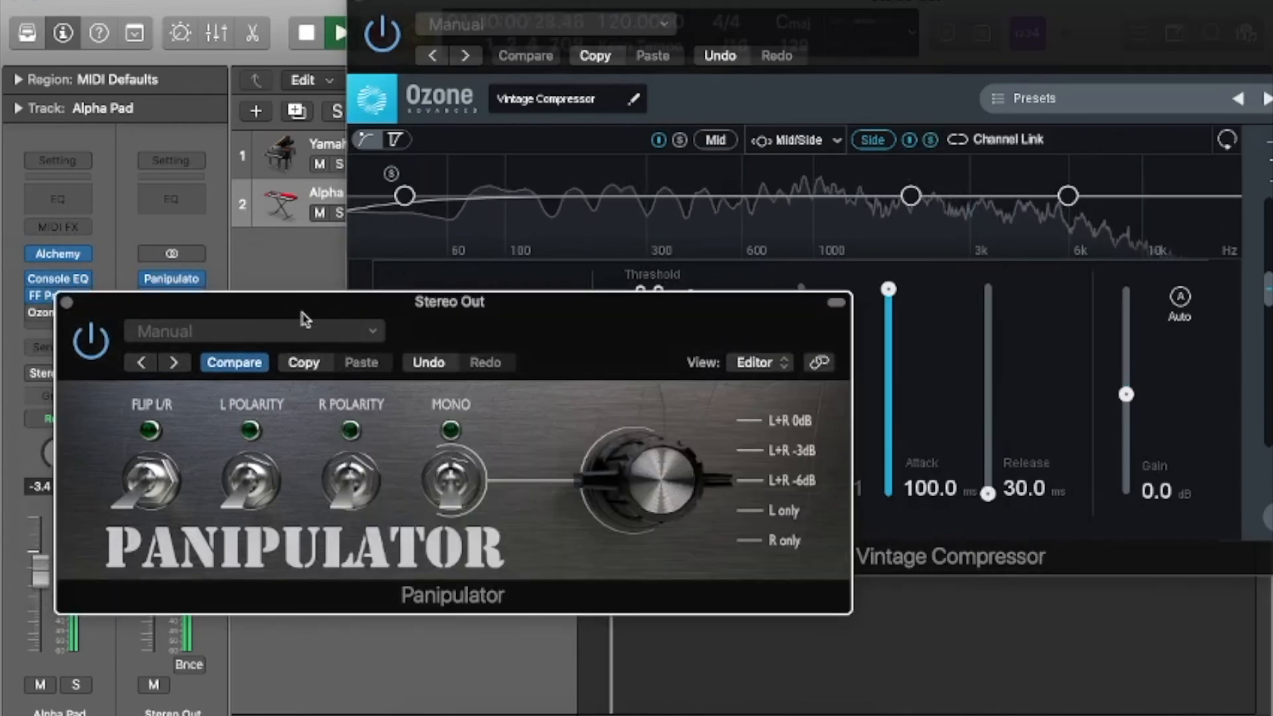
click(457, 487)
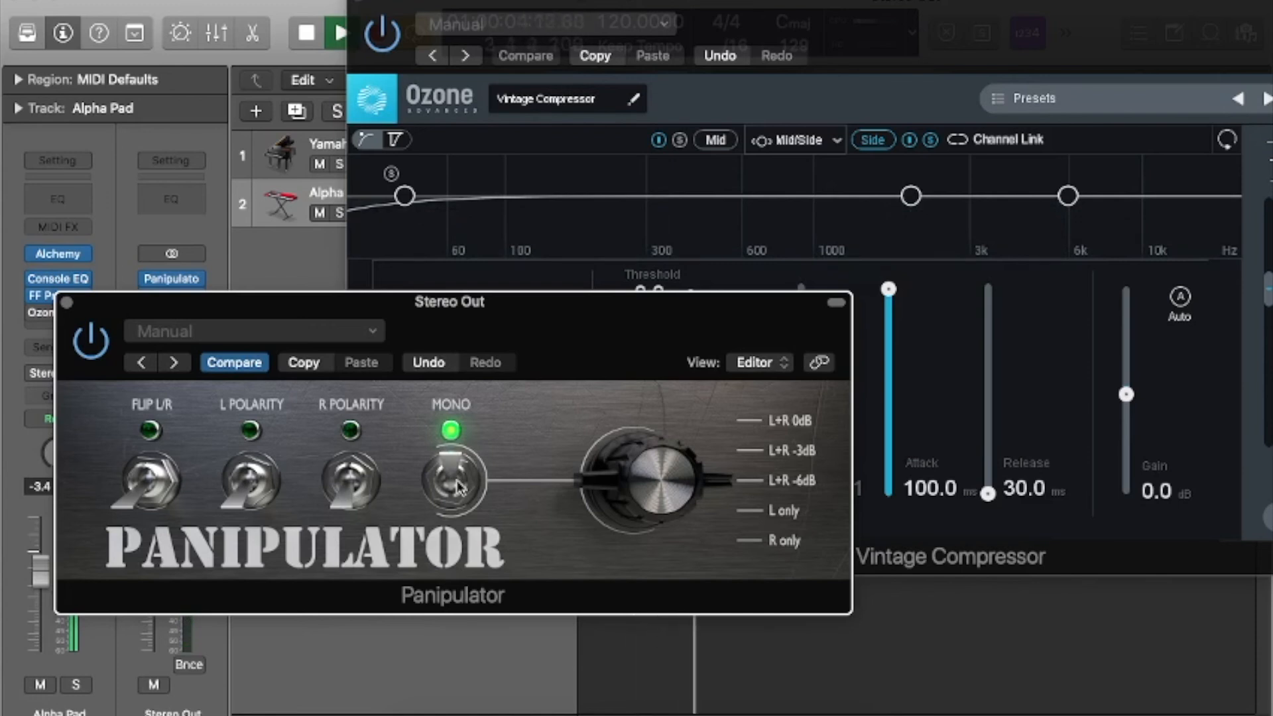
click(457, 487)
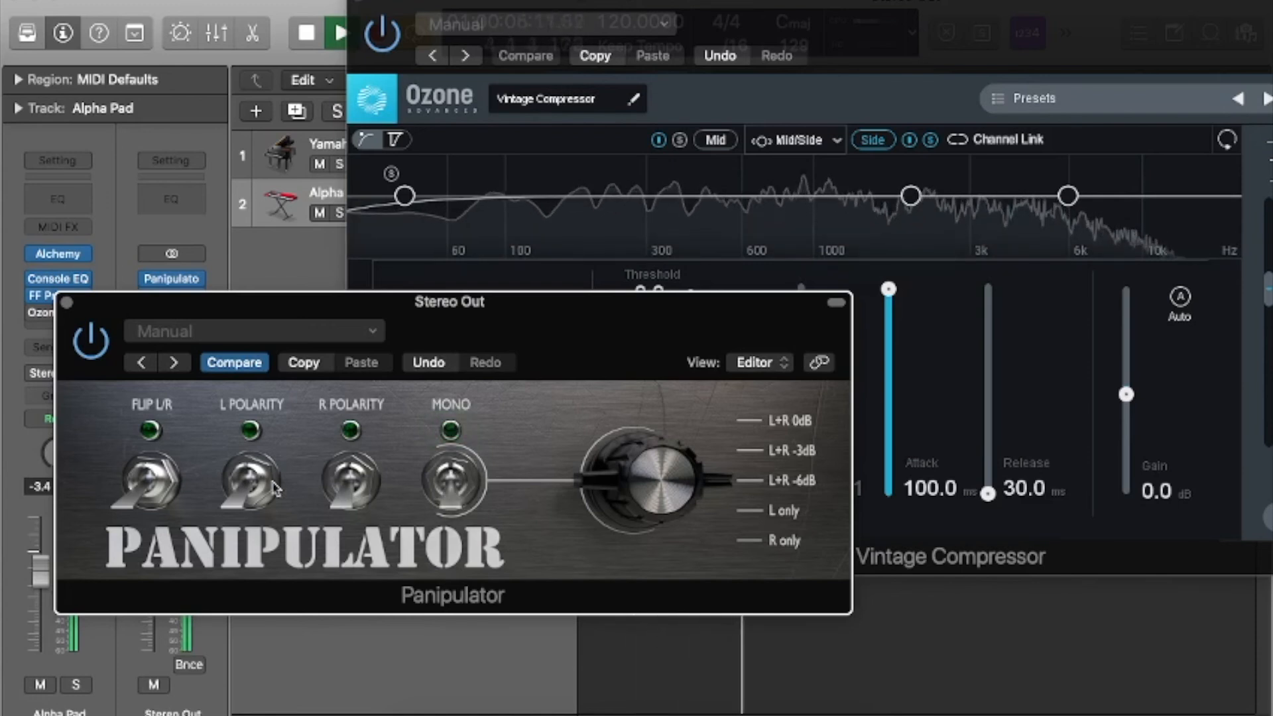
Compare the soloed side signal with left polarity inverted and normal, in stereo and summed to mono, leaving mono on and polarity normal.
click(247, 492)
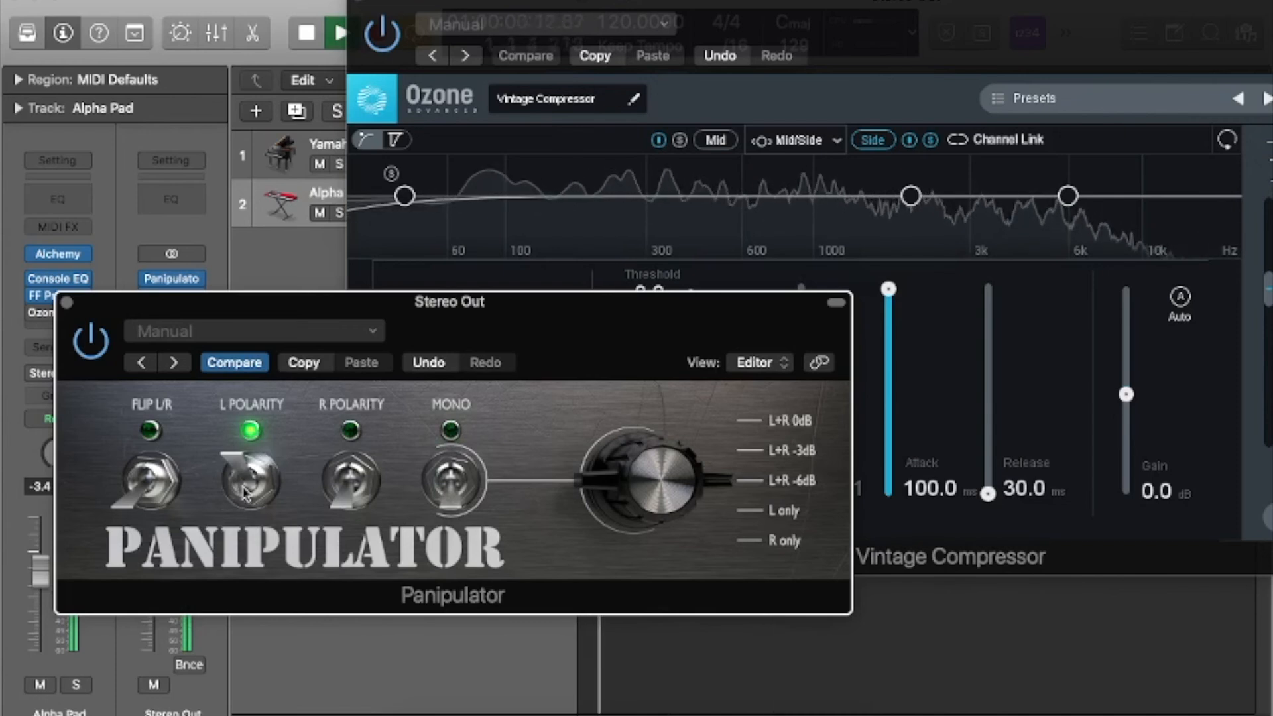
click(247, 492)
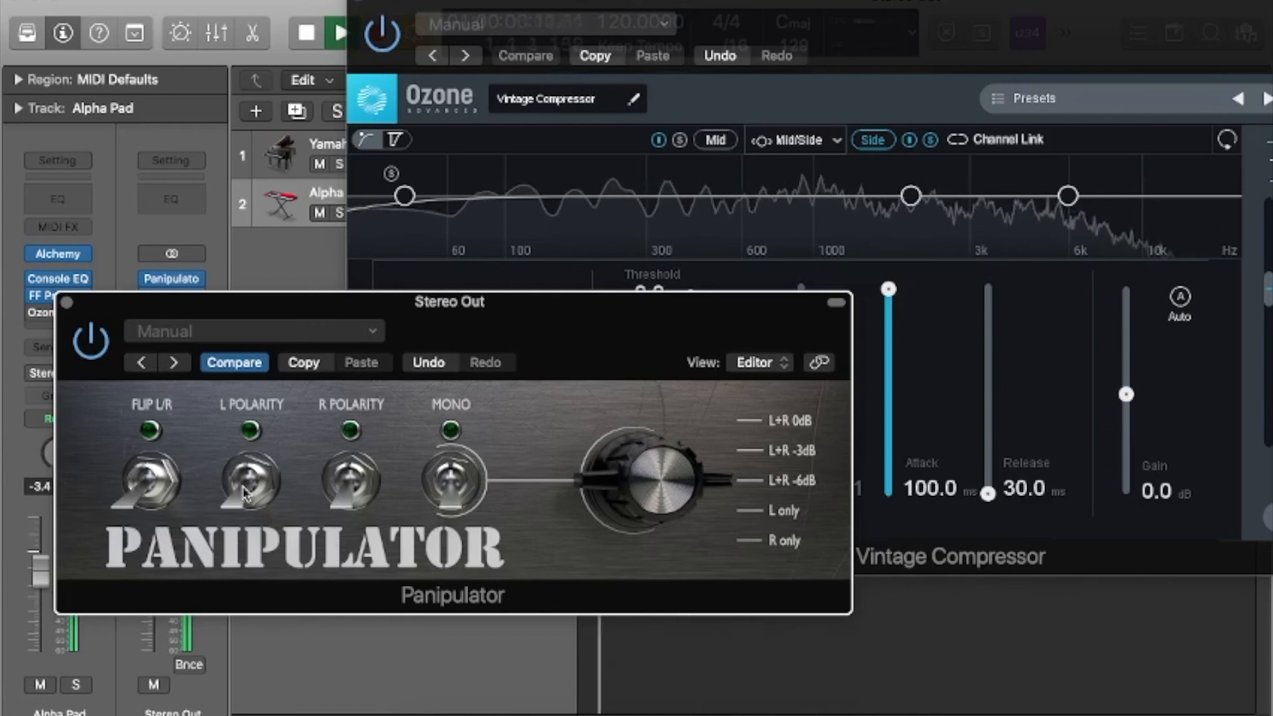
click(246, 491)
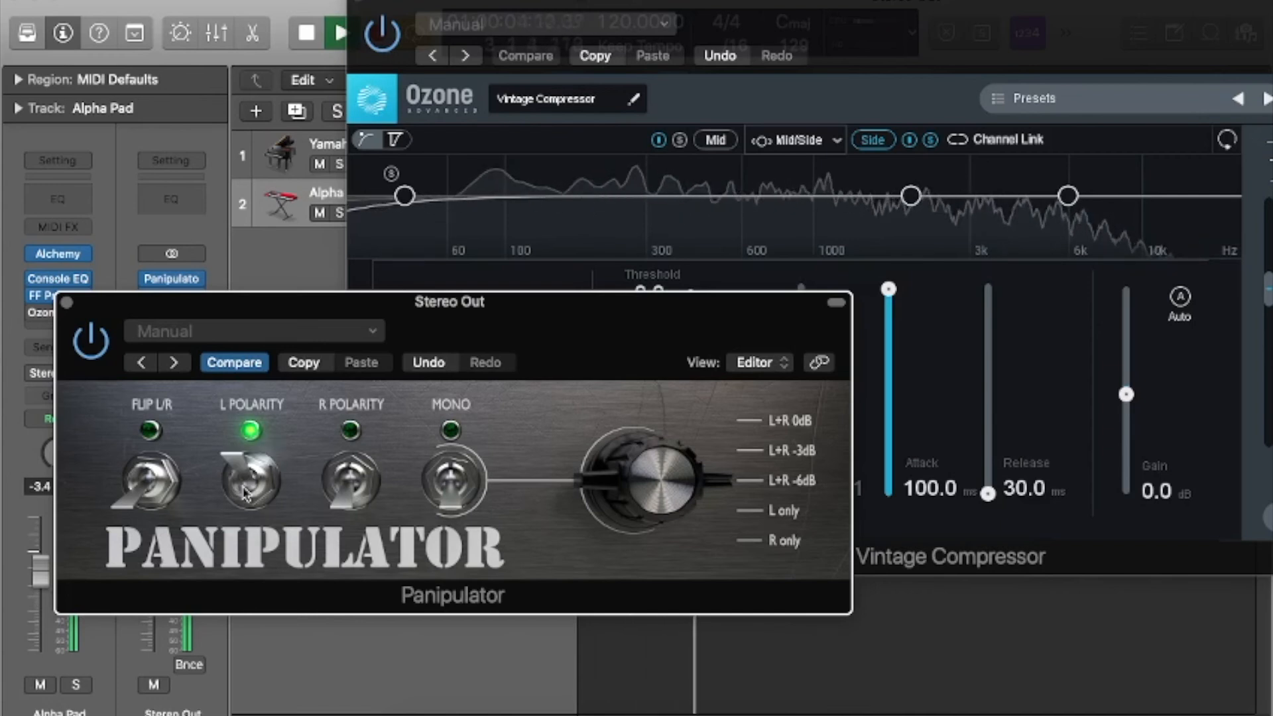
click(451, 481)
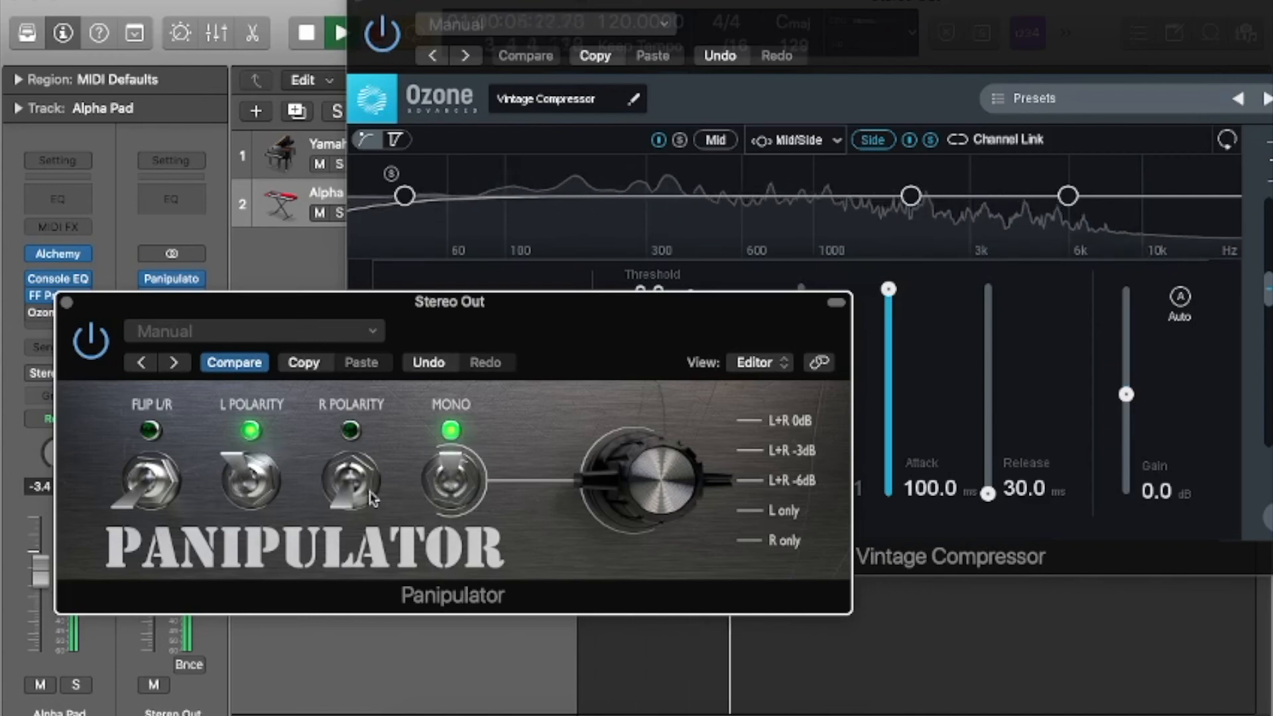
click(249, 482)
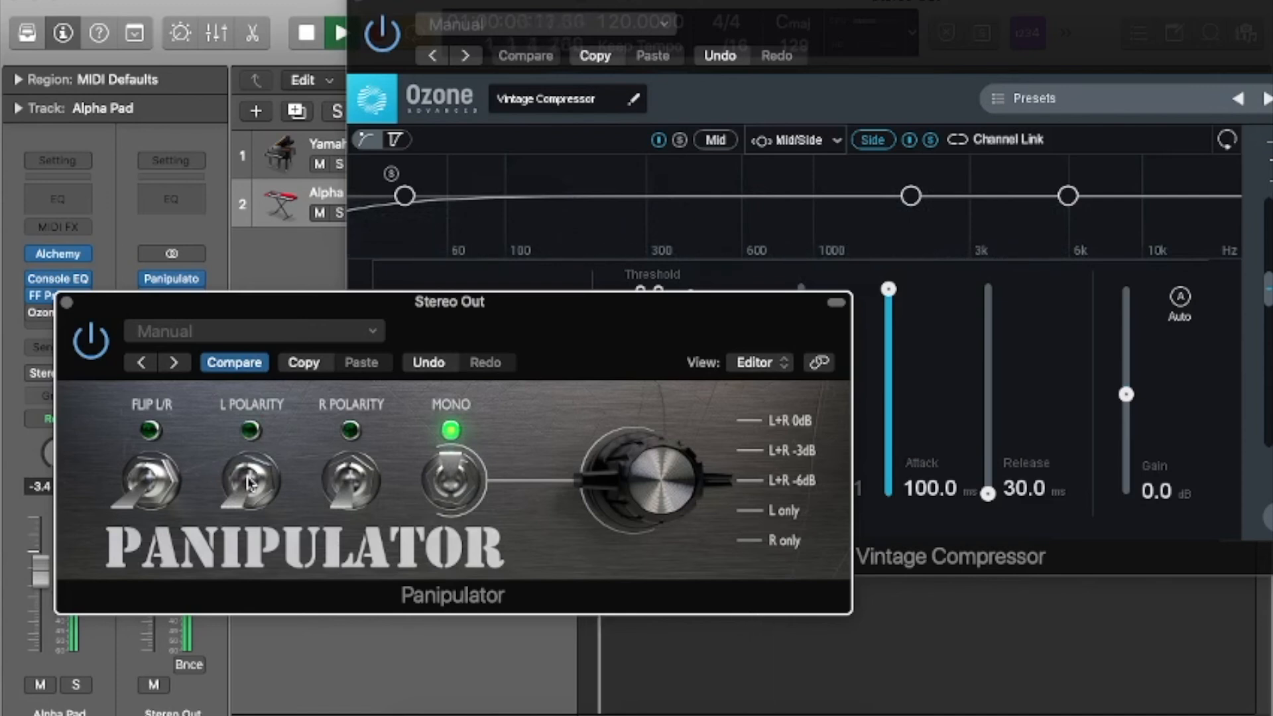
Stop playback with the side solo off, reset the Vintage Compressor's input clip indicators and close both Stereo Out plug-ins.
click(67, 302)
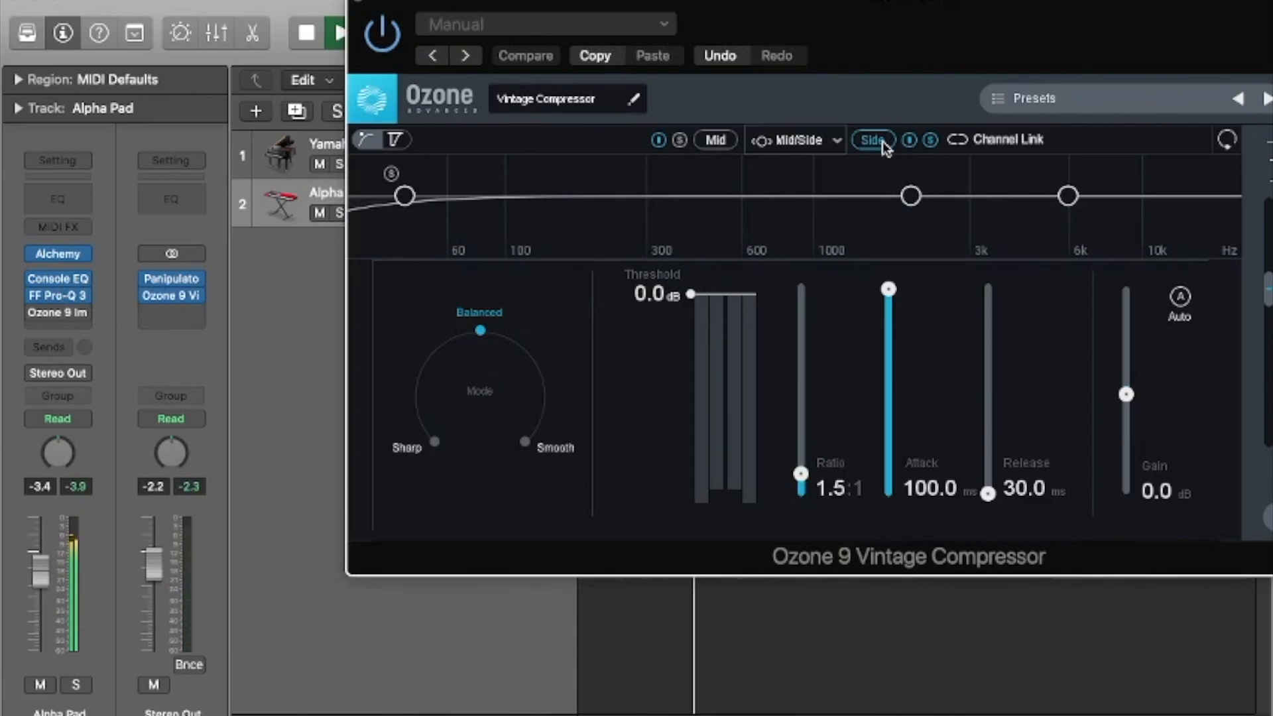
key(space)
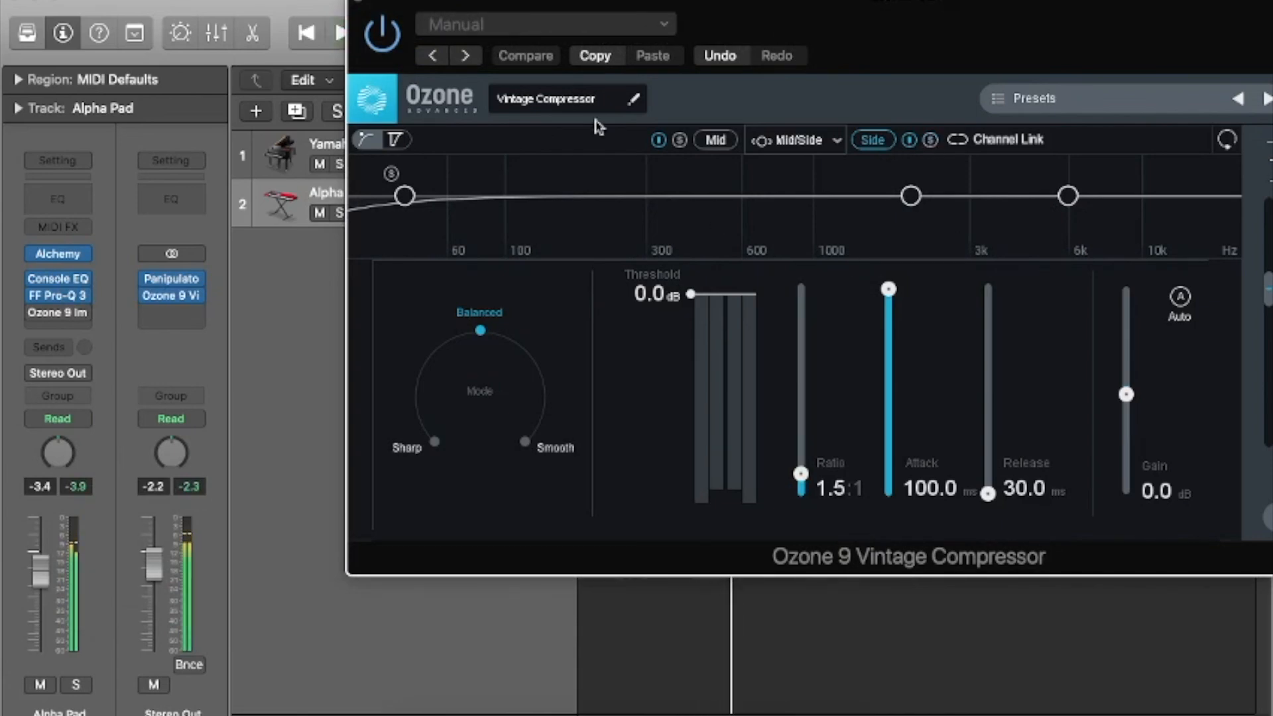
drag(776, 43, 602, 117)
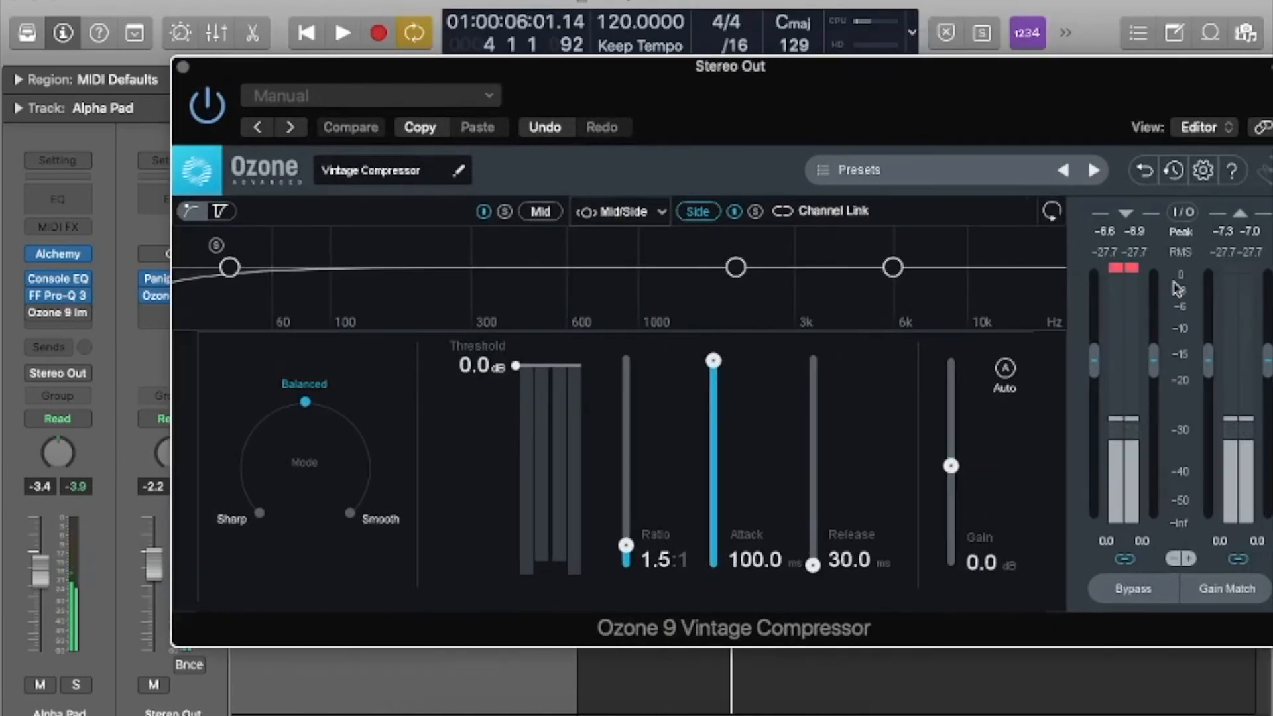
click(1123, 268)
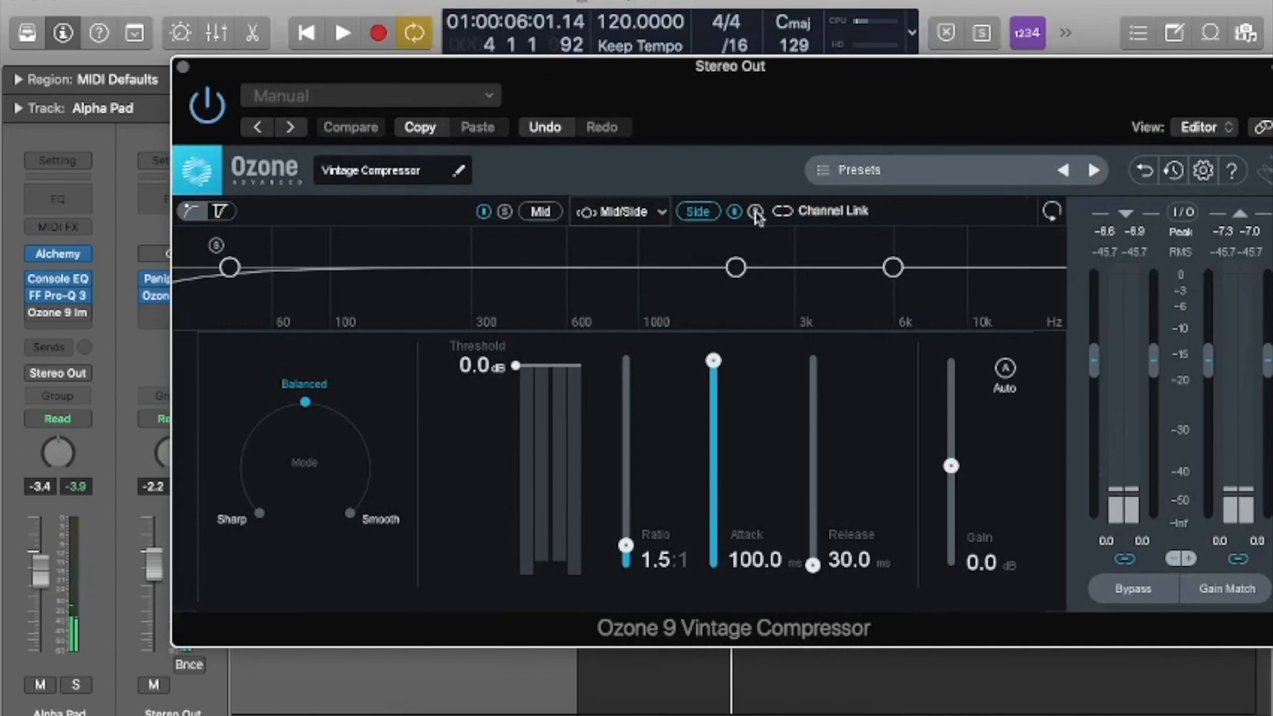
drag(571, 111, 658, 132)
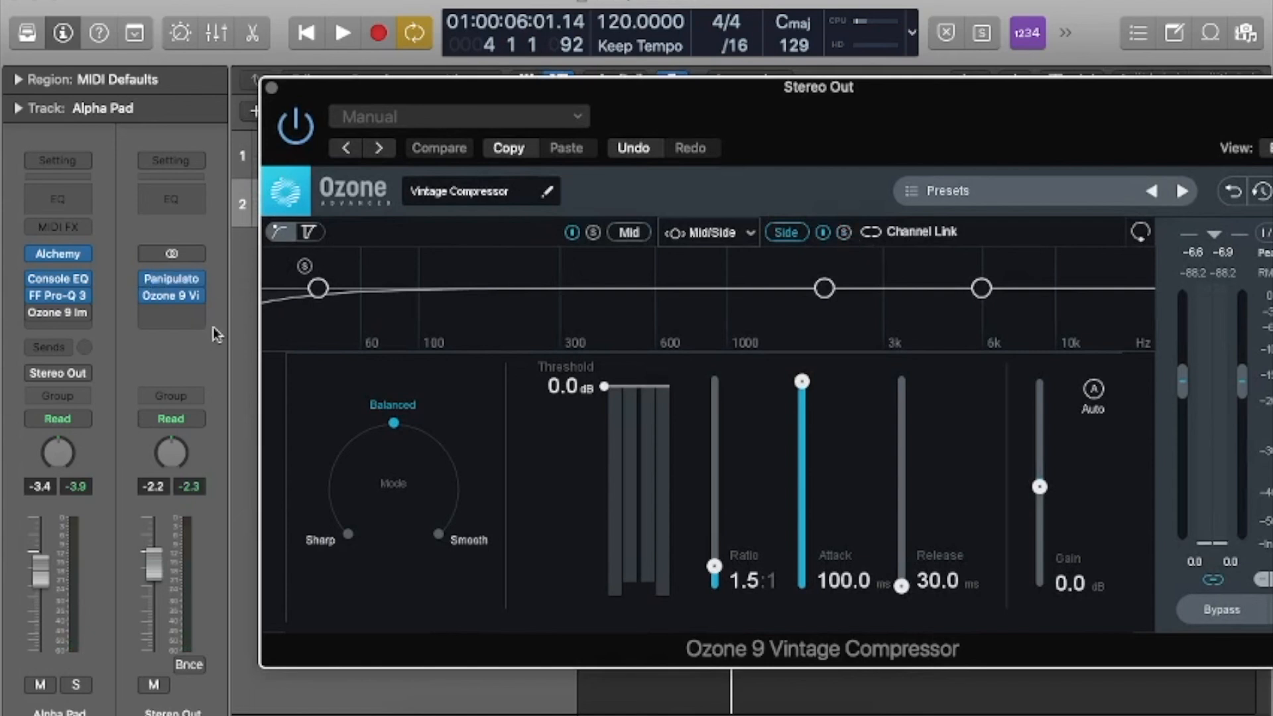
click(272, 87)
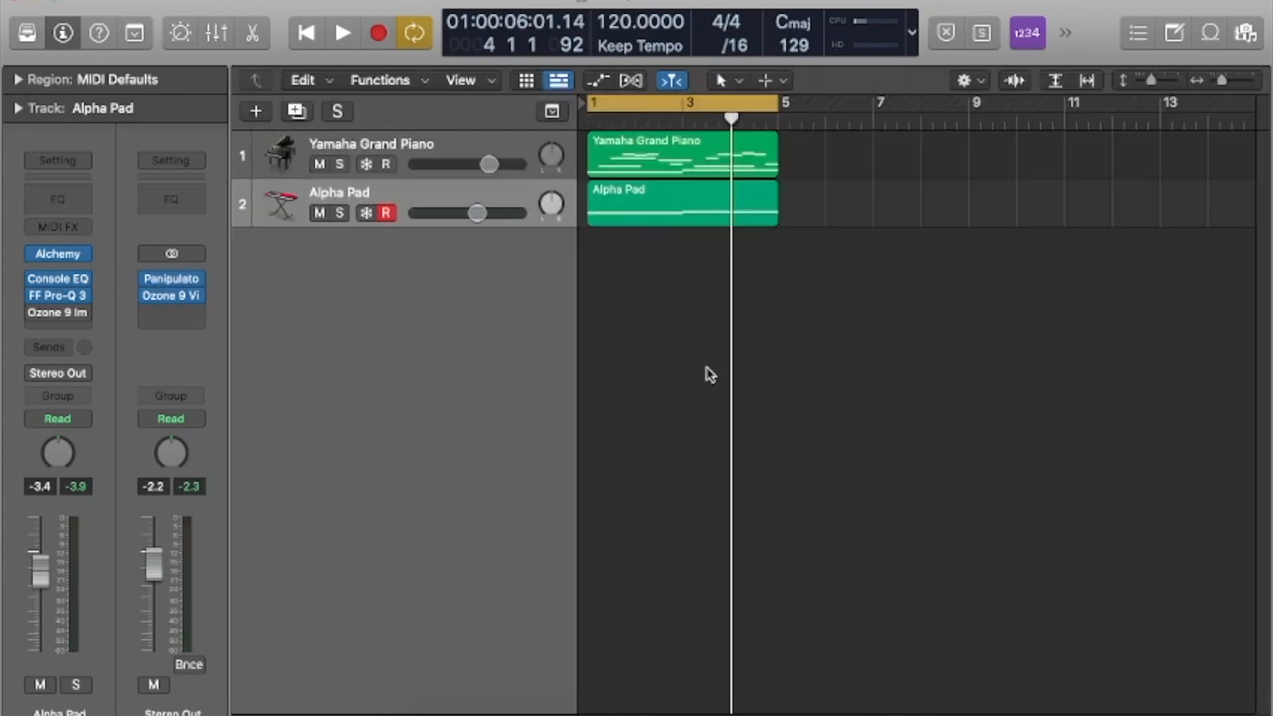
Play the mix briefly from the start, stop it and return the playhead to the beginning.
key(Return)
key(space)
key(space)
key(Return)
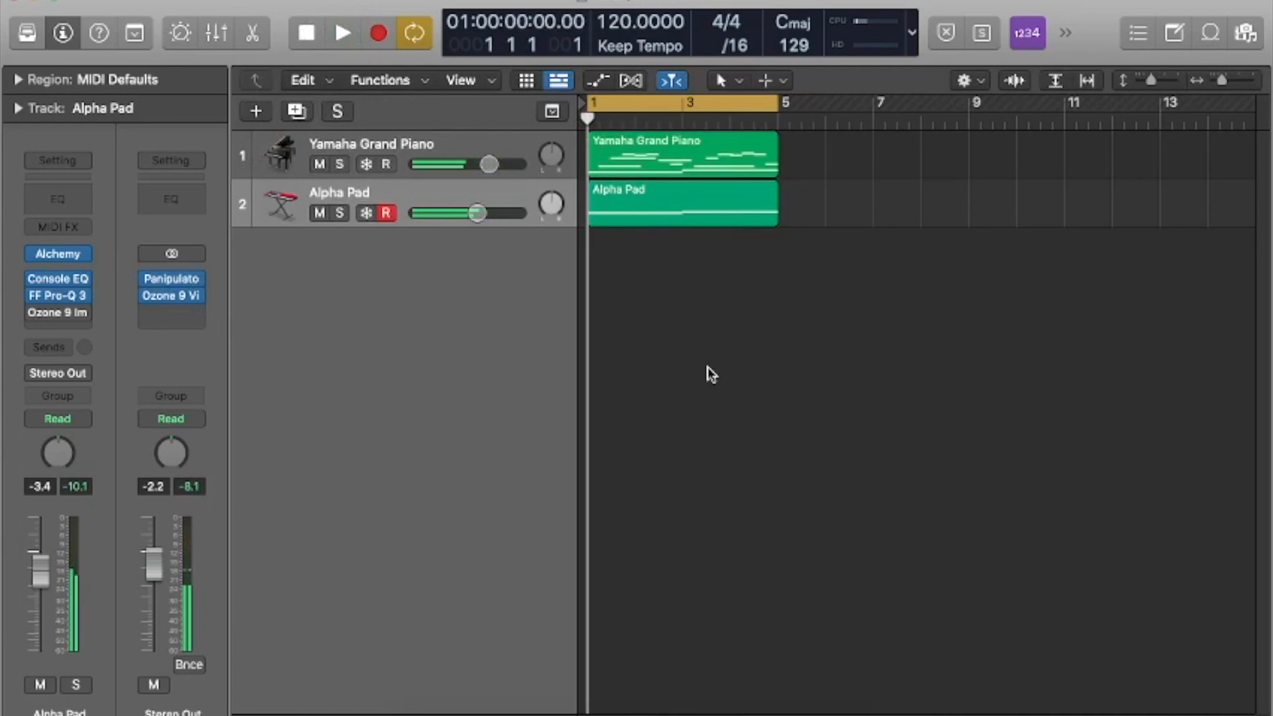